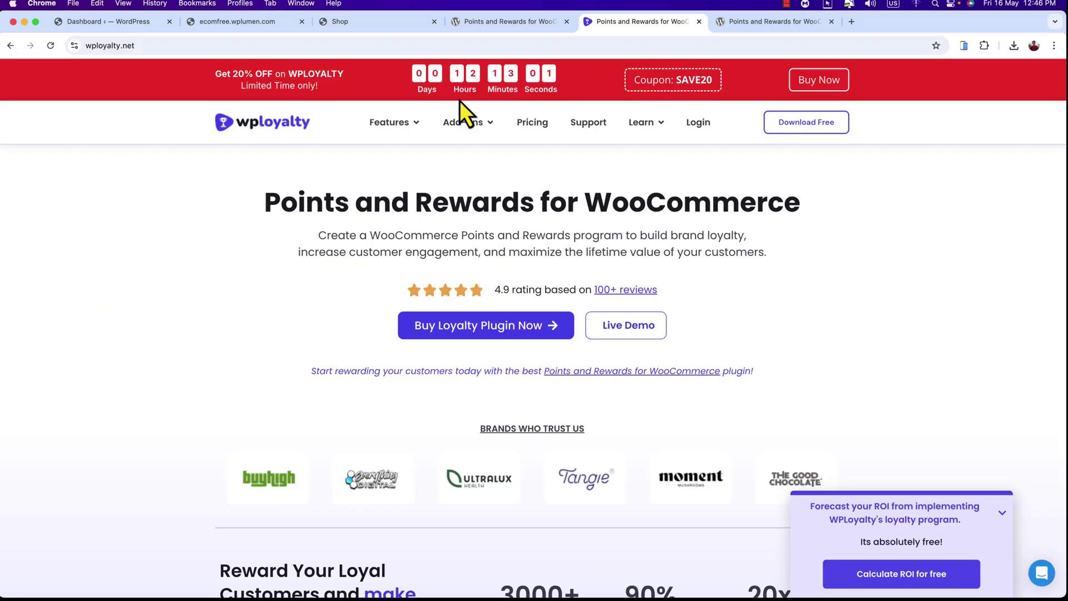
# - Look over the ecomfree.wplumen.com store's homepage and its shop page with the product listing
pyautogui.click(209, 26)
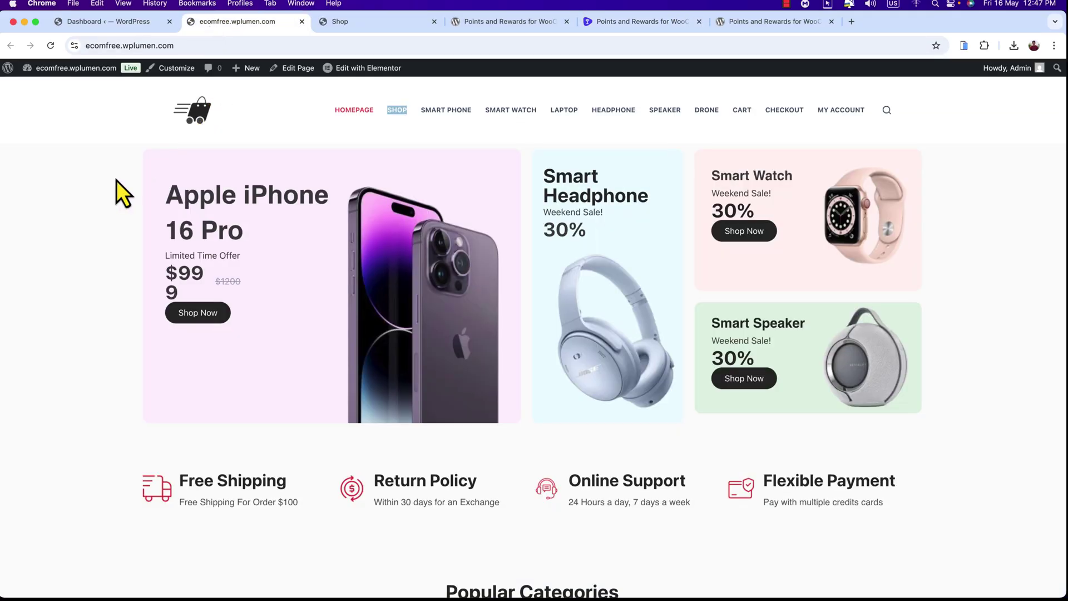
pyautogui.scroll(-3, 109, 185)
pyautogui.scroll(3, 109, 185)
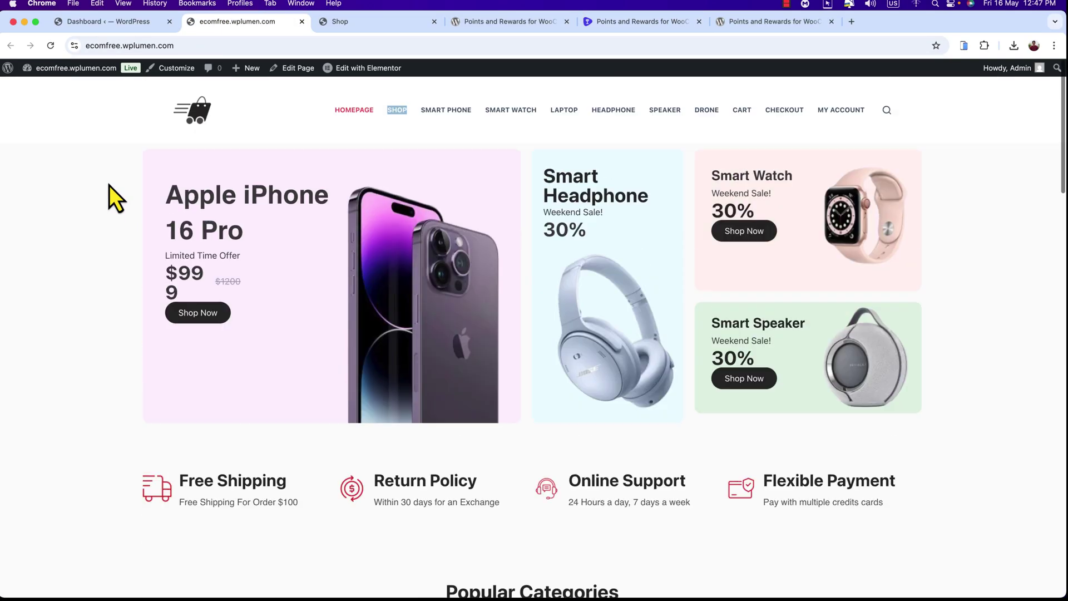
pyautogui.click(401, 25)
pyautogui.scroll(-3, 382, 312)
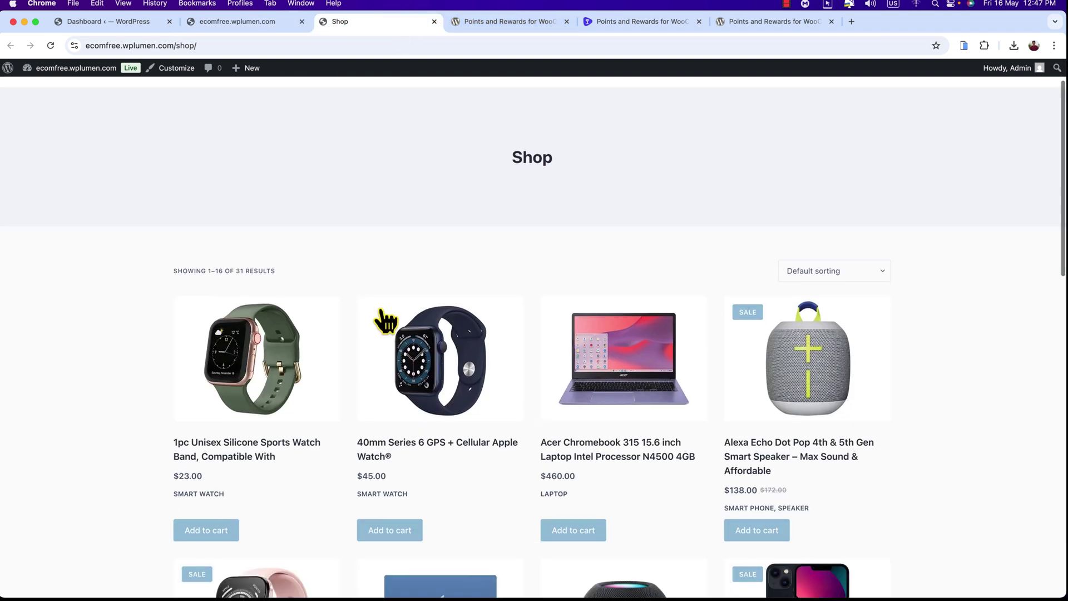
pyautogui.scroll(3, 381, 316)
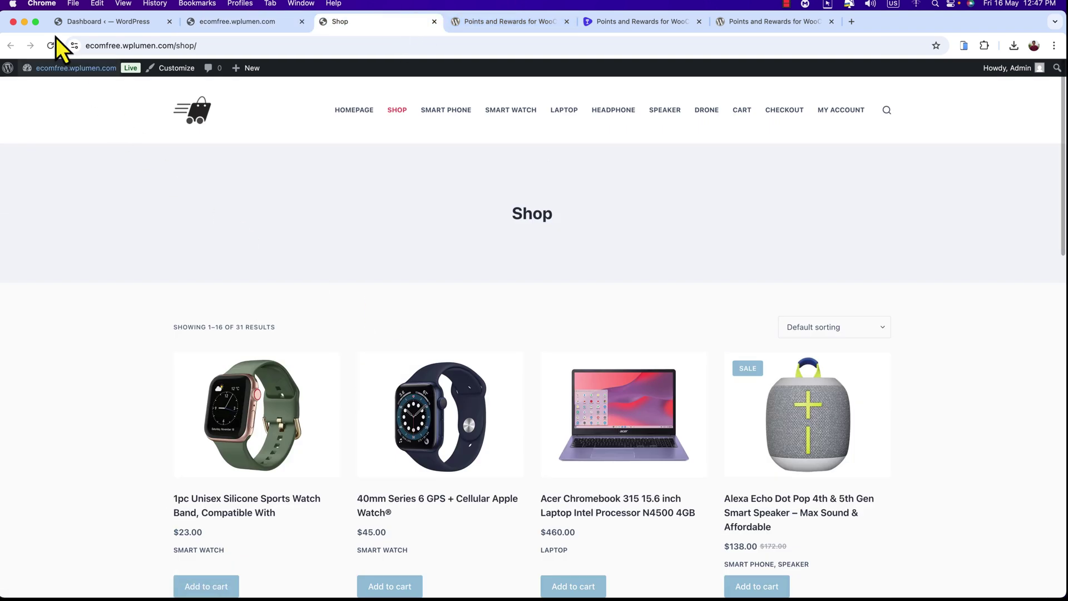
# - Search for "wployalty" among the plugins available to add in the store's WordPress admin
pyautogui.click(67, 26)
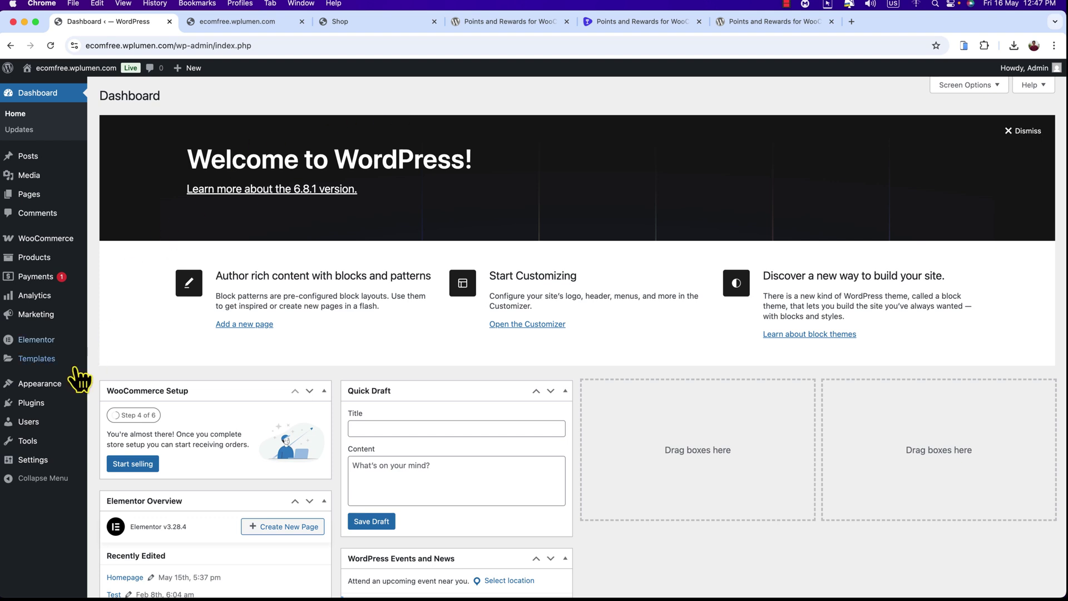
pyautogui.moveTo(44, 406)
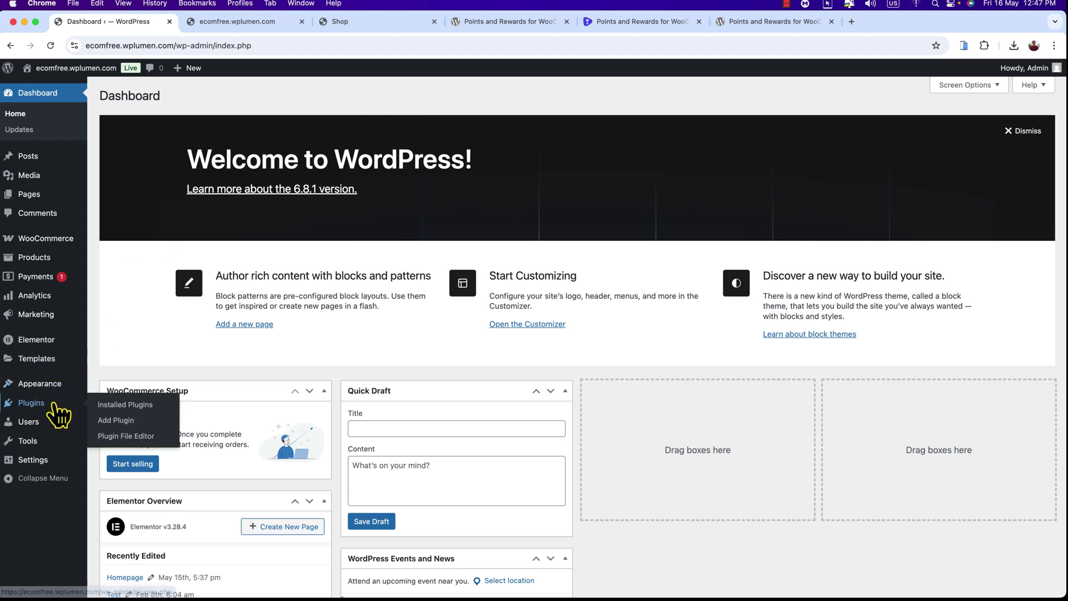
pyautogui.click(121, 422)
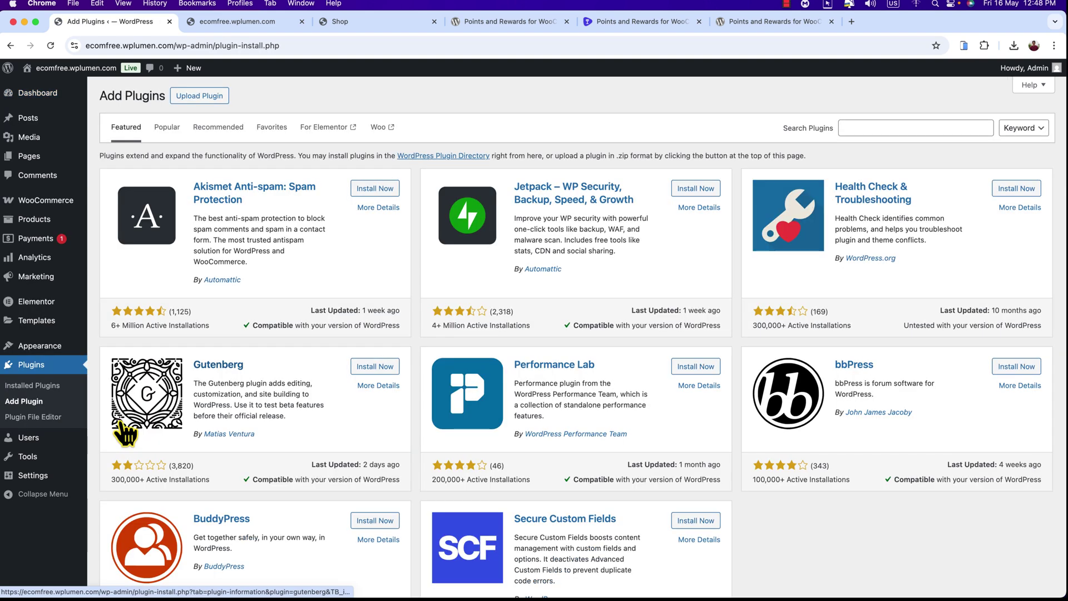
pyautogui.click(845, 128)
pyautogui.write('wployalty')
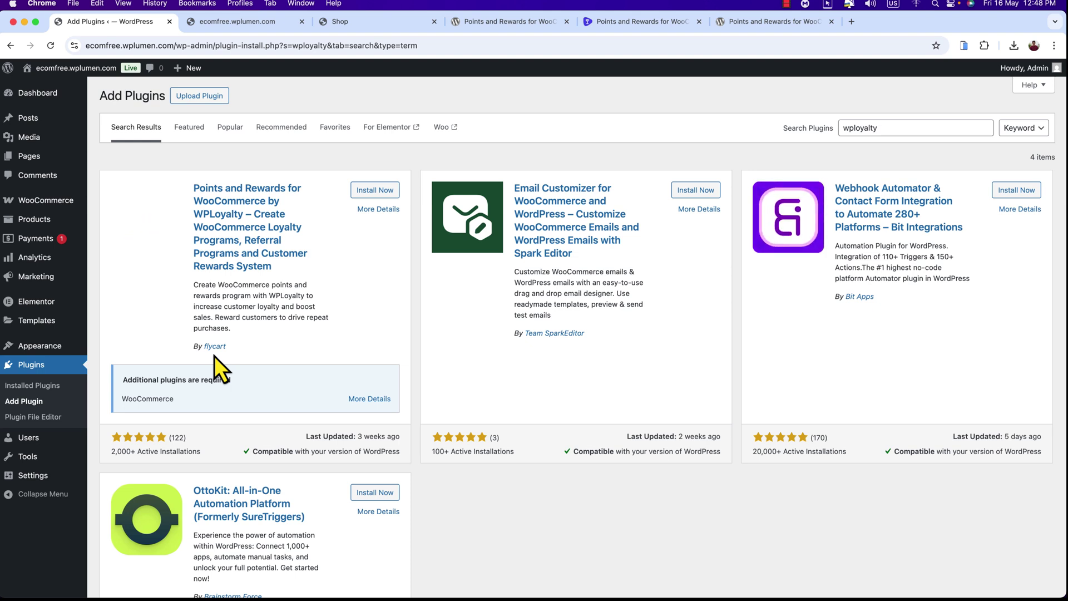
# - Install and activate the Points and Rewards for WooCommerce by WPLoyalty plugin and open its onboarding
pyautogui.click(378, 190)
pyautogui.click(383, 192)
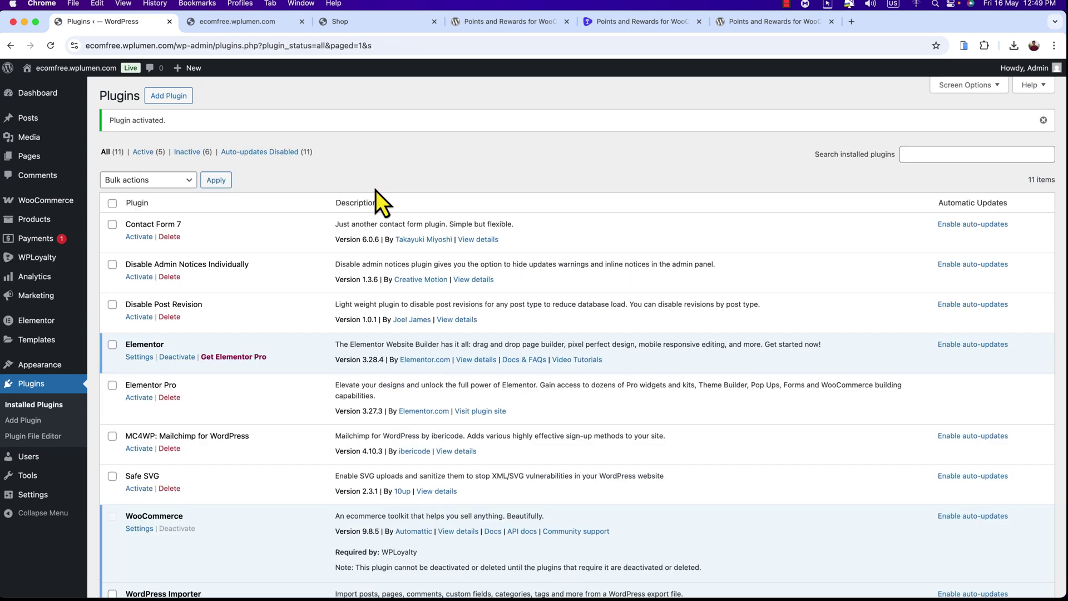
pyautogui.click(35, 260)
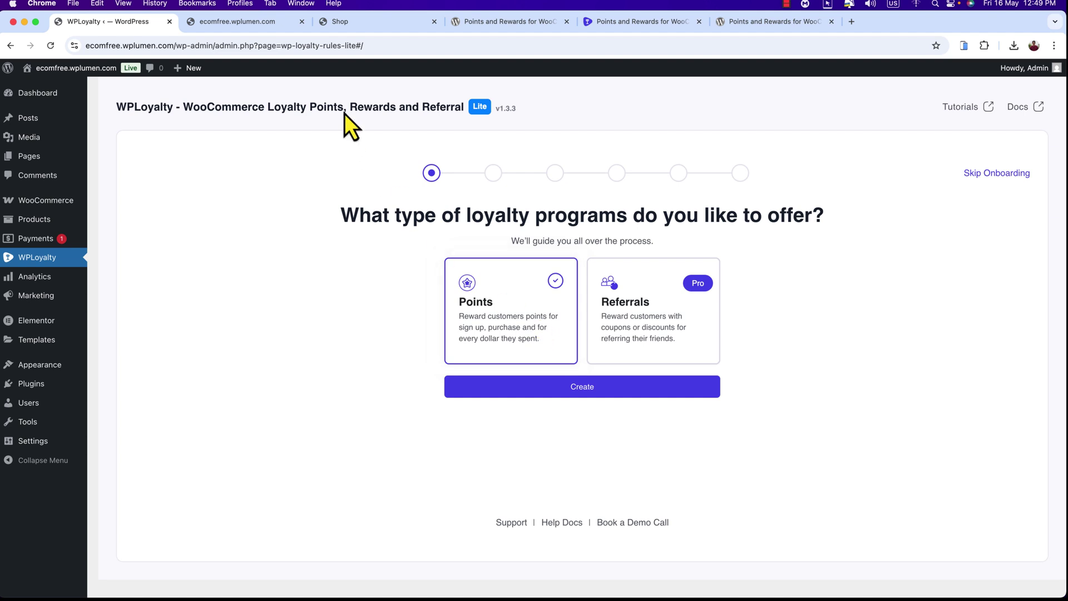
# - Browse the products and their prices on the store's shop page
pyautogui.click(360, 19)
pyautogui.scroll(-3, 356, 477)
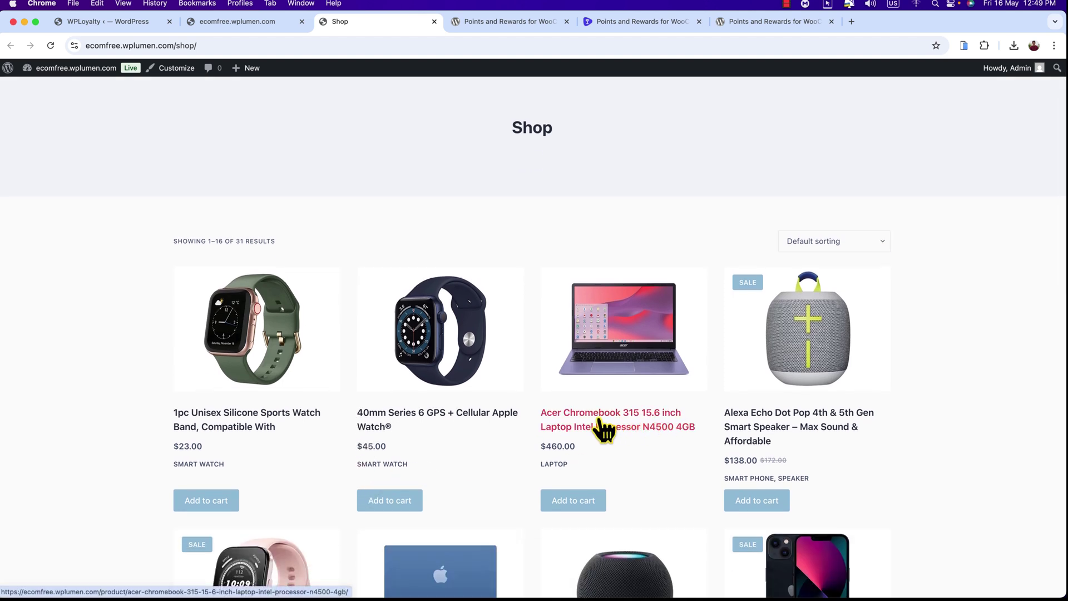
pyautogui.scroll(-4, 238, 434)
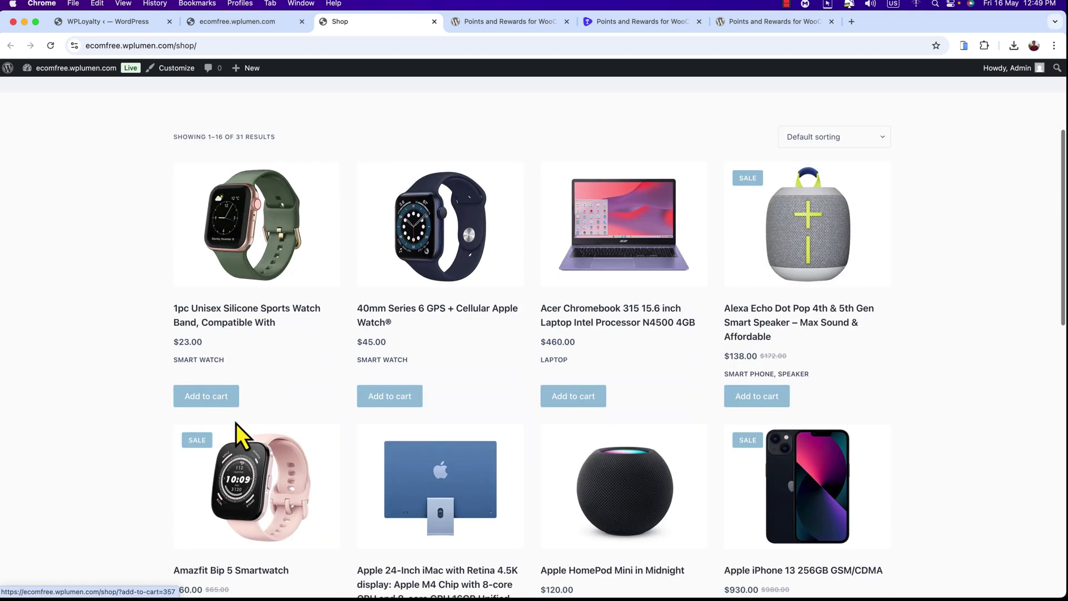
pyautogui.scroll(-5, 249, 457)
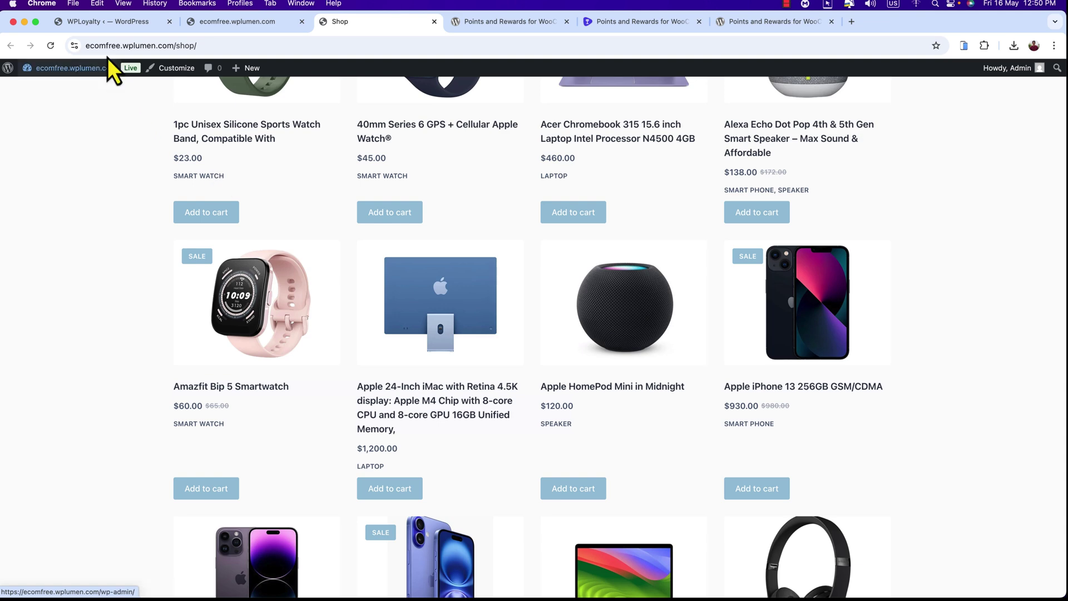
# - Return to the WPLoyalty onboarding and create a Points type loyalty program
pyautogui.click(95, 17)
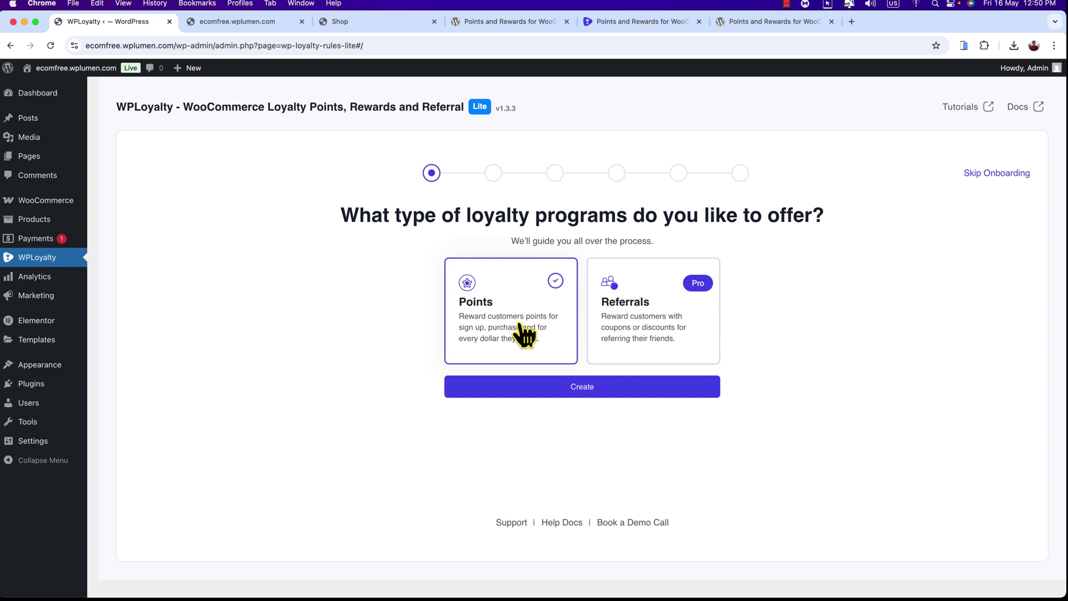
pyautogui.click(584, 394)
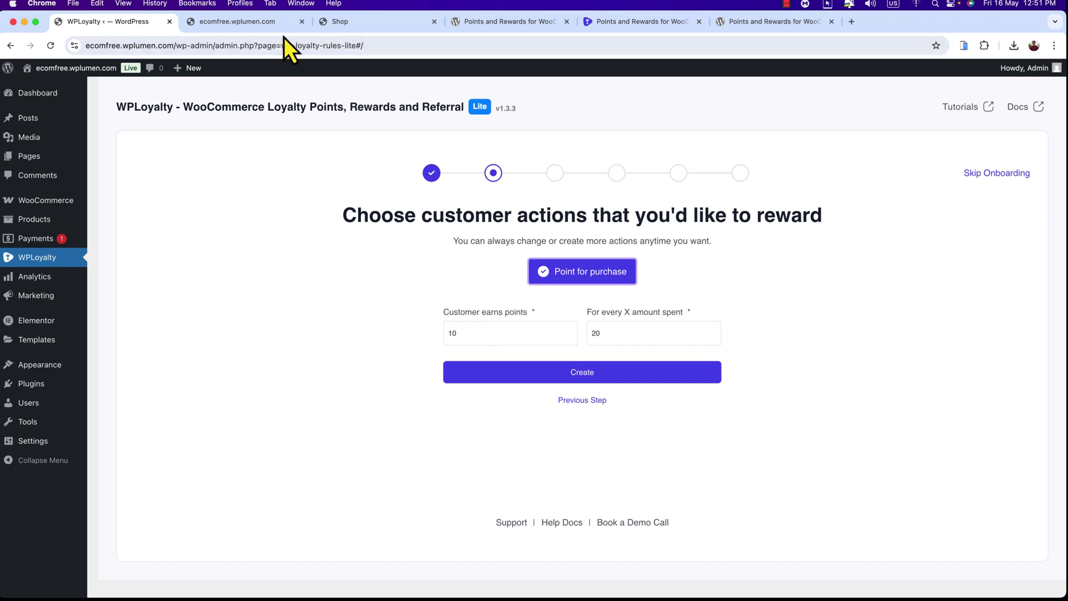
# - Glance at the shop's products and set the point-for-purchase rule to 10 points for every 100 spent
pyautogui.click(329, 25)
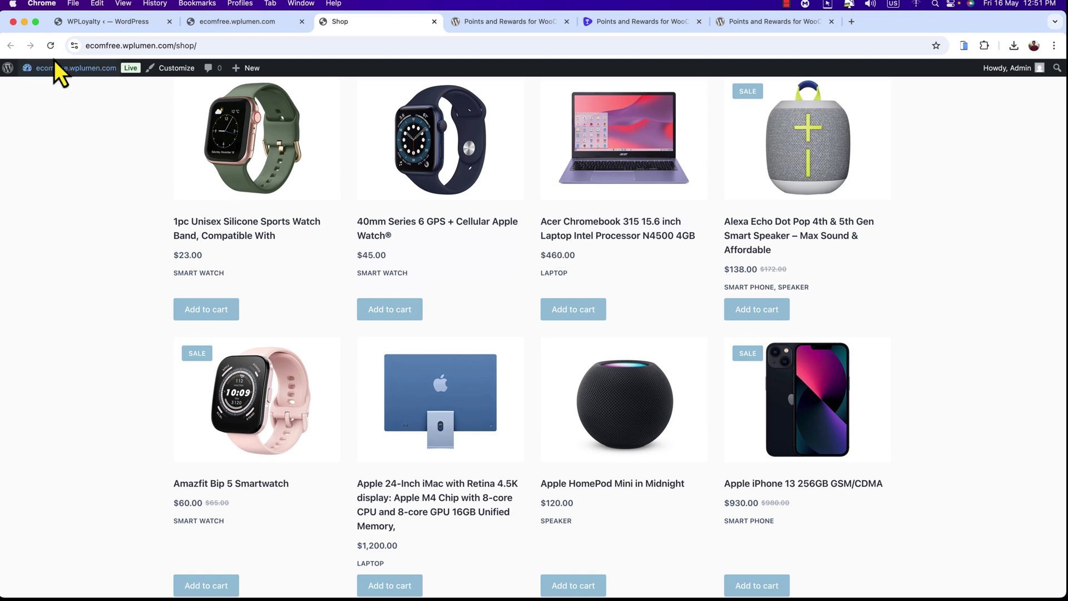
pyautogui.click(94, 27)
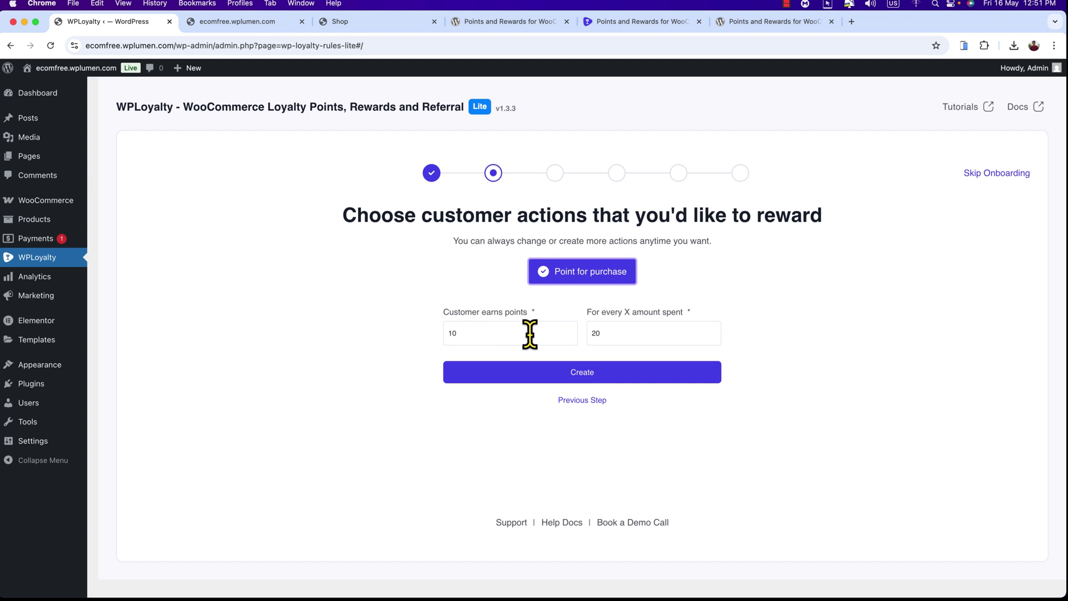
pyautogui.click(619, 334)
pyautogui.press('BackSpace')
pyautogui.press('BackSpace')
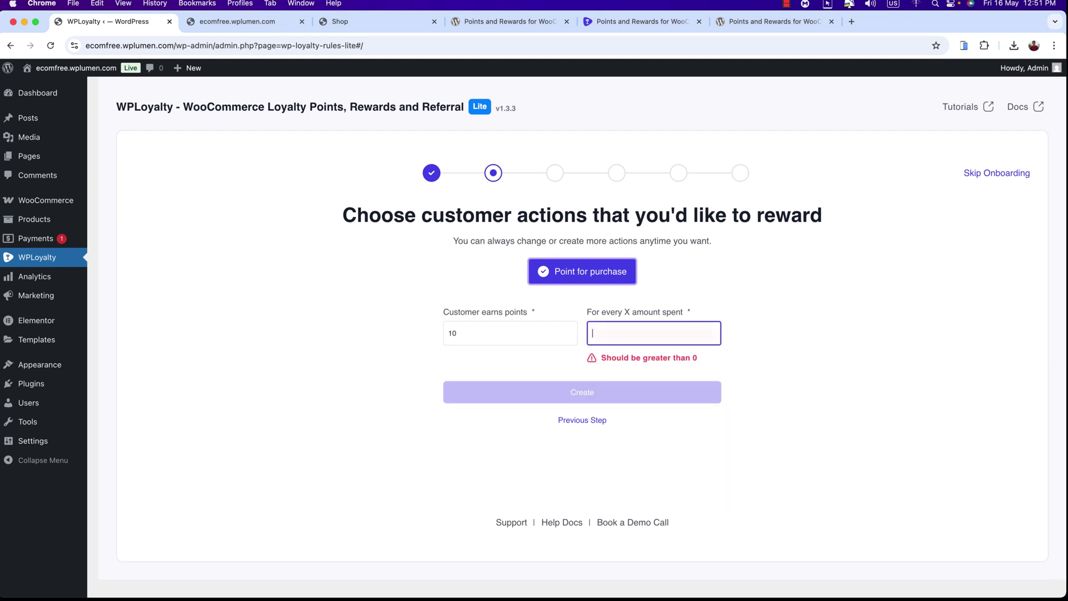
pyautogui.write('100')
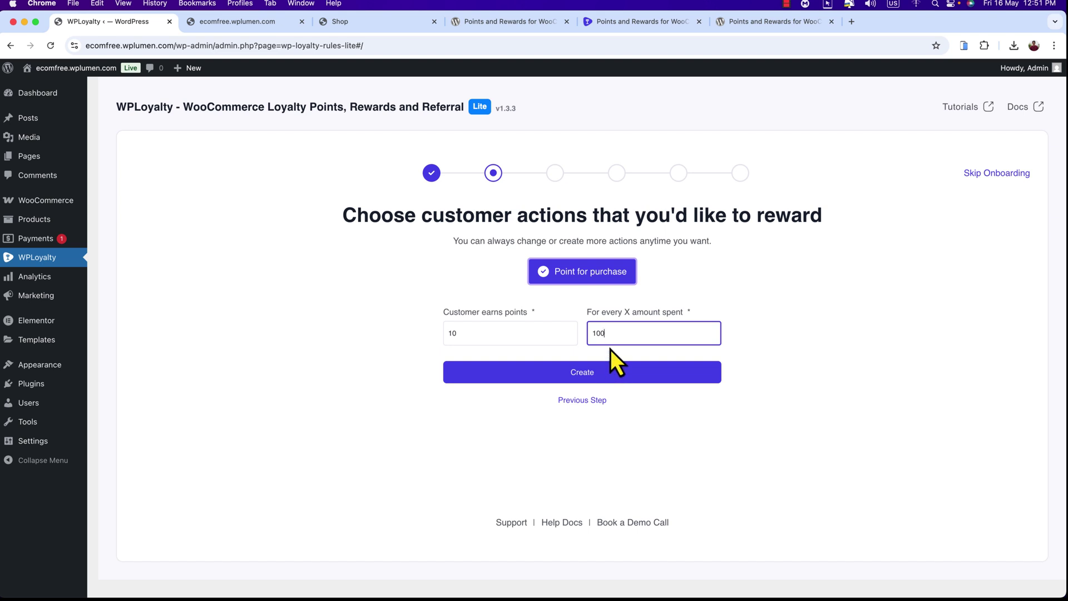
pyautogui.click(463, 343)
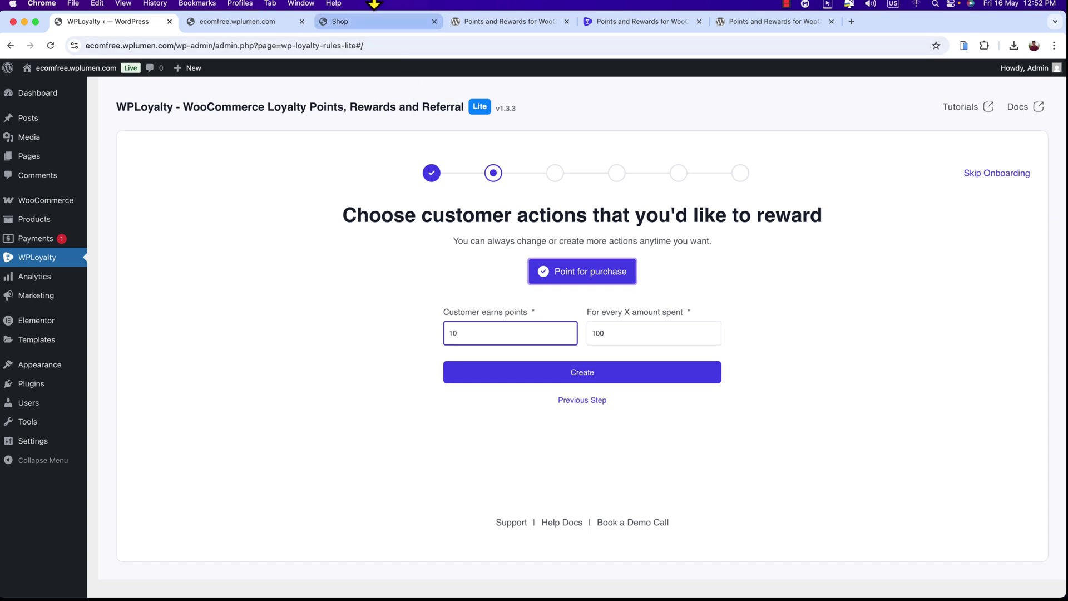
# - Highlight the Apple HomePod Mini's price in the shop, and return to the onboarding to create the point-for-purchase campaign
pyautogui.click(384, 22)
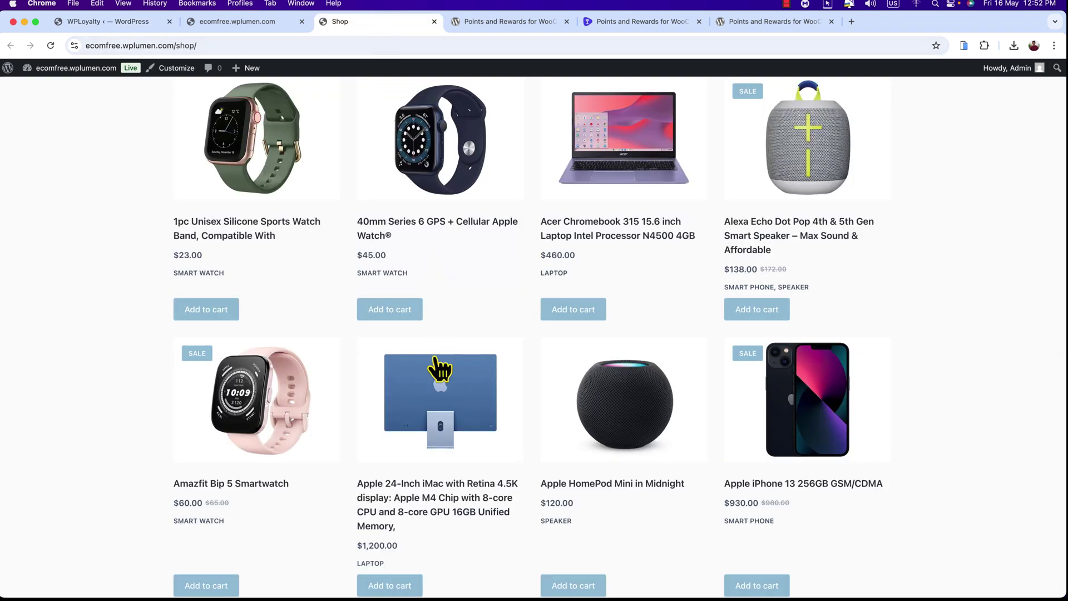
pyautogui.scroll(-1, 942, 456)
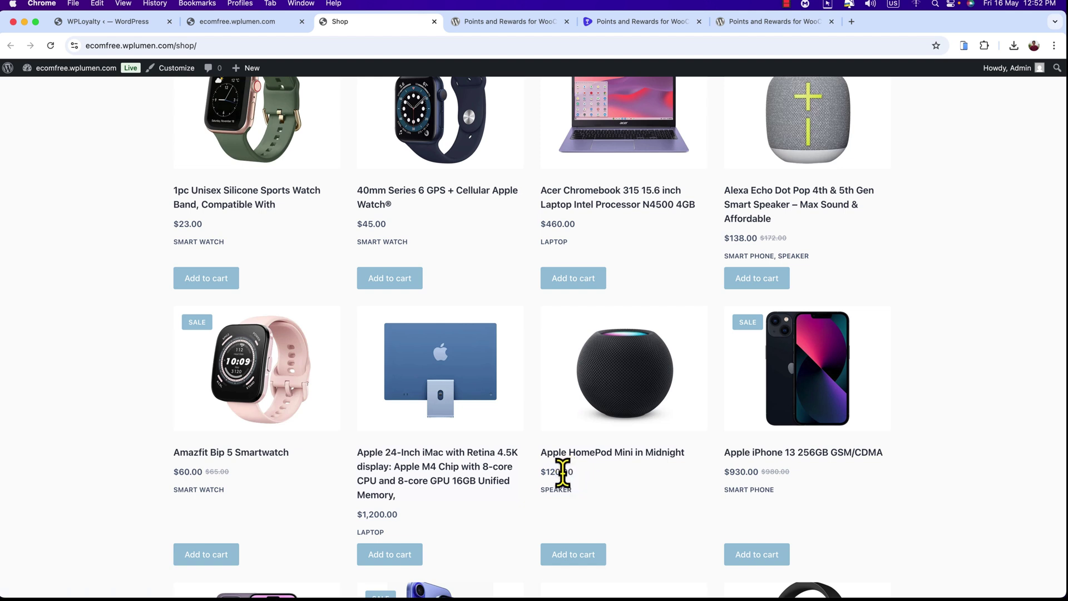
pyautogui.moveTo(573, 473); pyautogui.dragTo(548, 476)
pyautogui.click(75, 20)
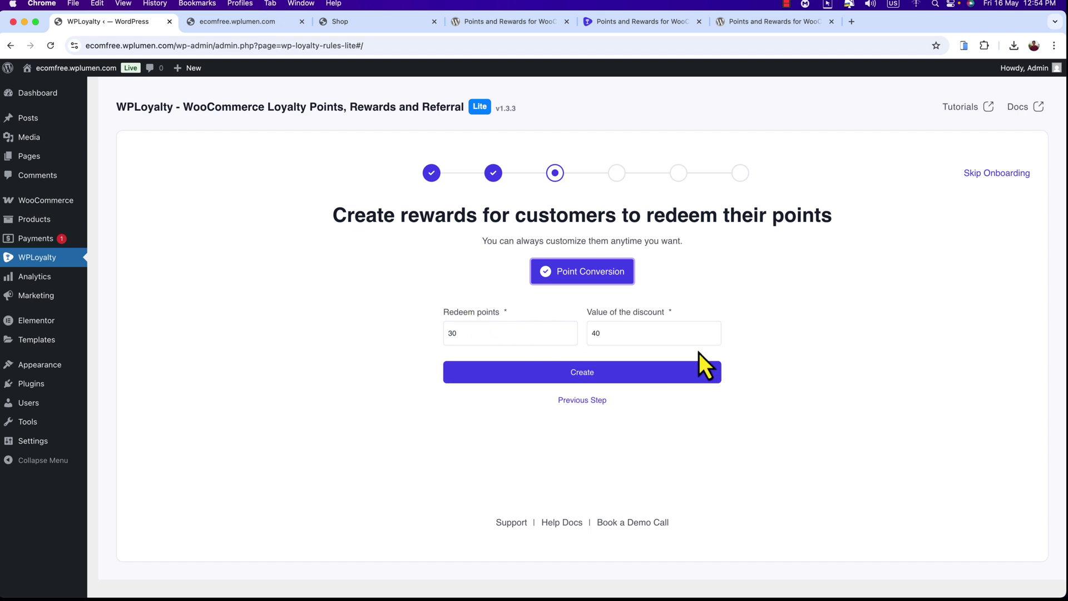
# - Create a Point Conversion reward that redeems 1000 points for a discount value of 100
pyautogui.doubleClick(448, 334)
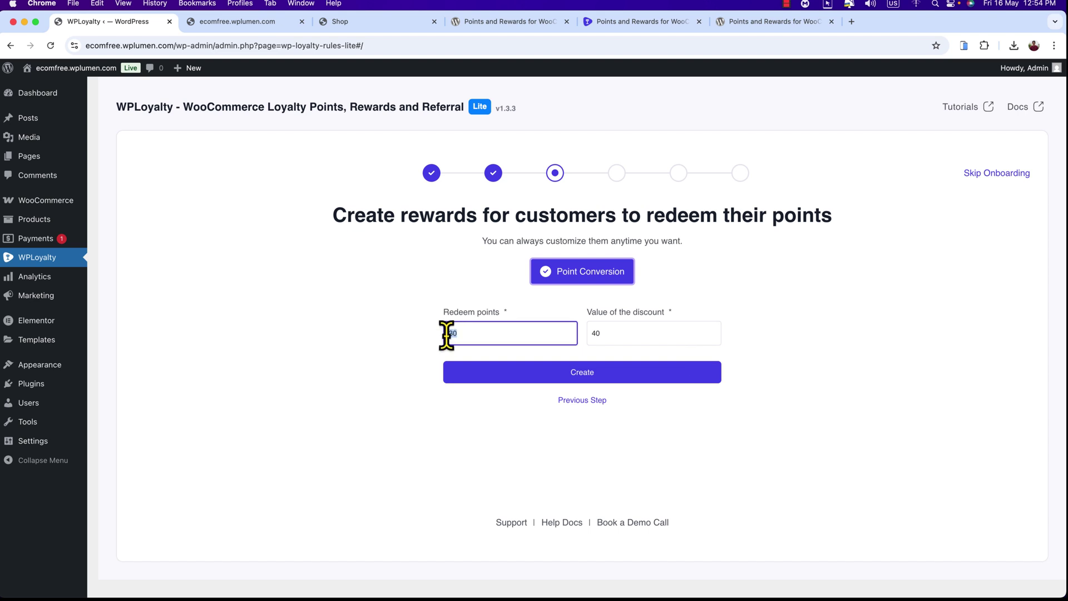
pyautogui.write('1')
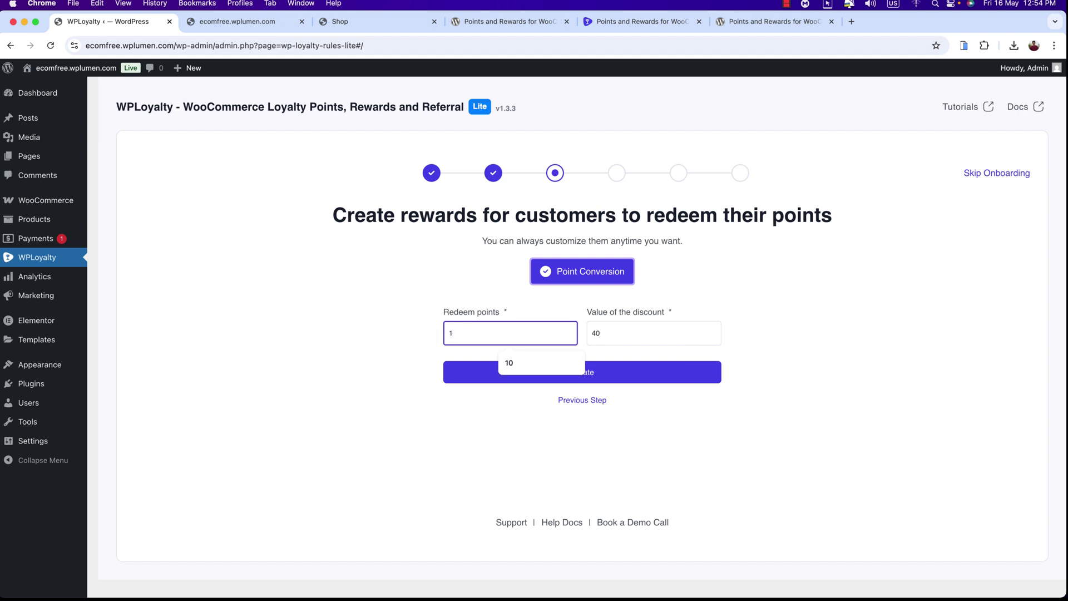
pyautogui.write('000')
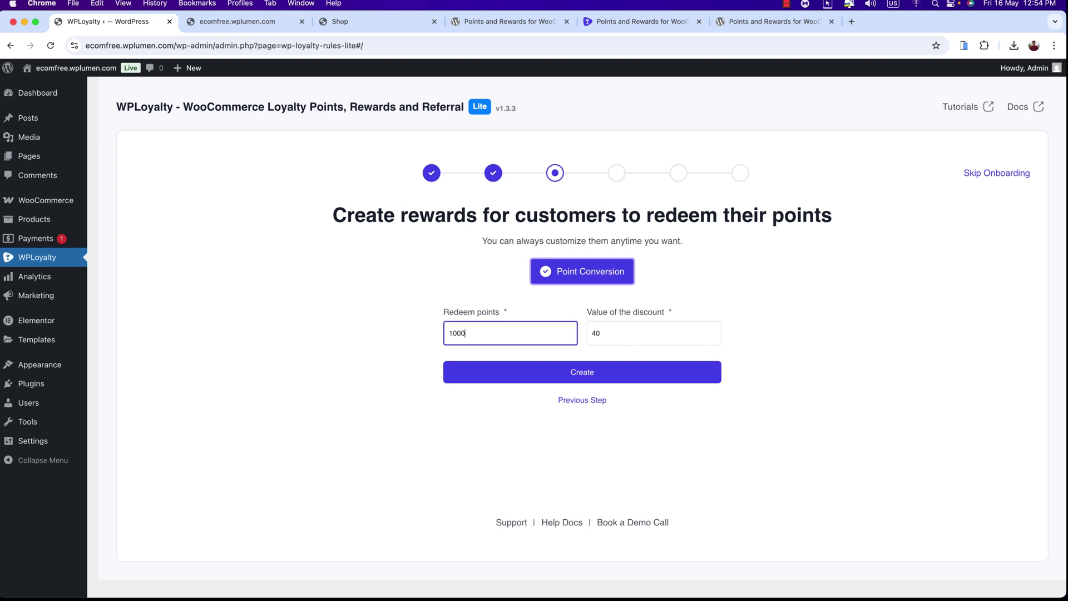
pyautogui.click(593, 331)
pyautogui.moveTo(593, 332); pyautogui.dragTo(604, 332)
pyautogui.write('100')
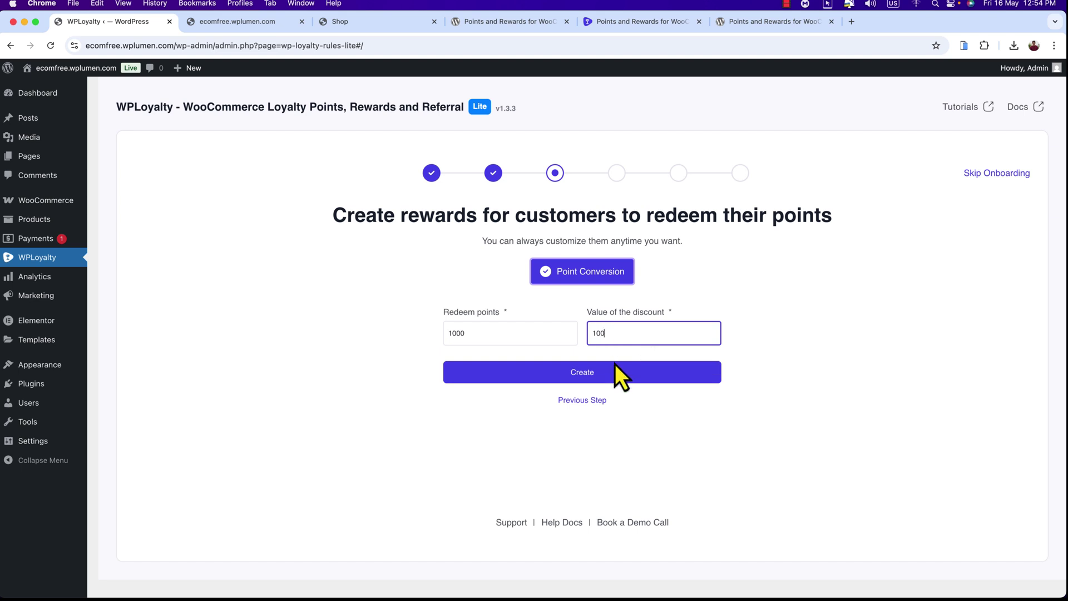
pyautogui.click(552, 479)
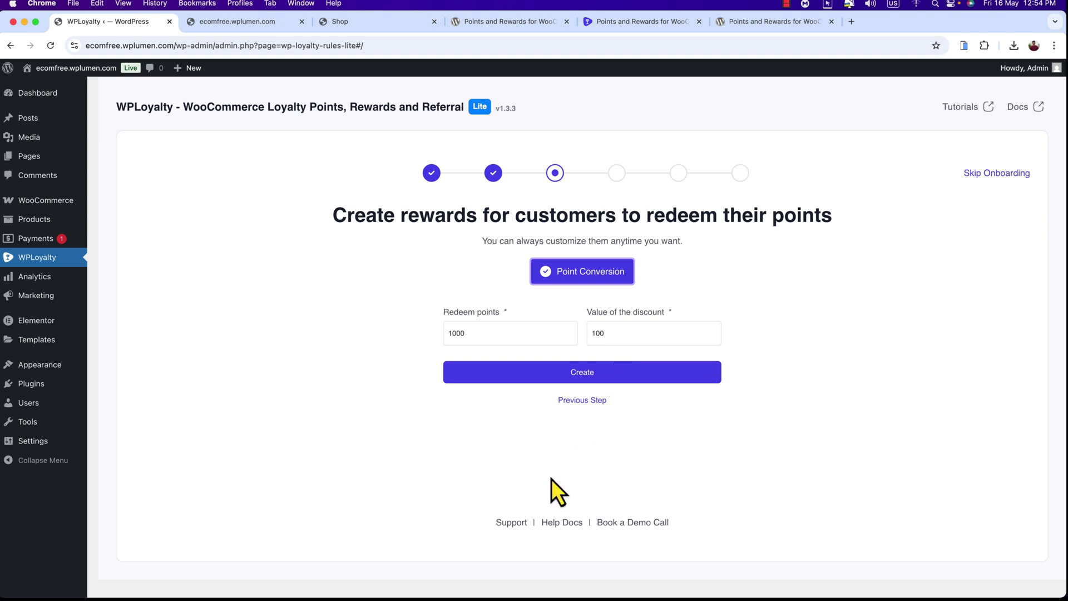
pyautogui.click(593, 377)
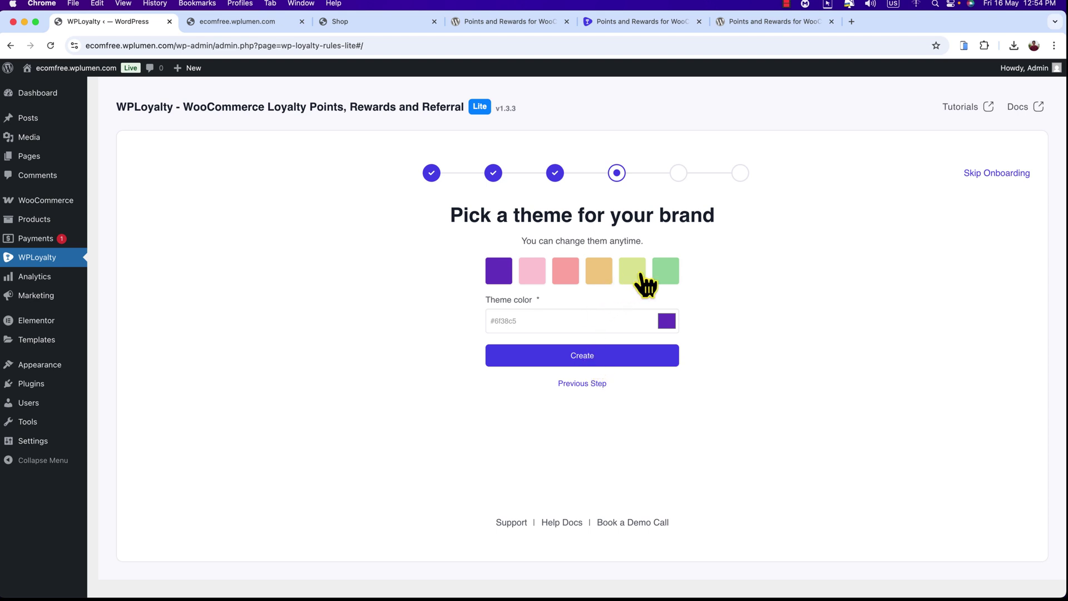
# - Apply the green brand theme color and choose Yes for installing the launcher add-on
pyautogui.click(673, 284)
pyautogui.click(648, 359)
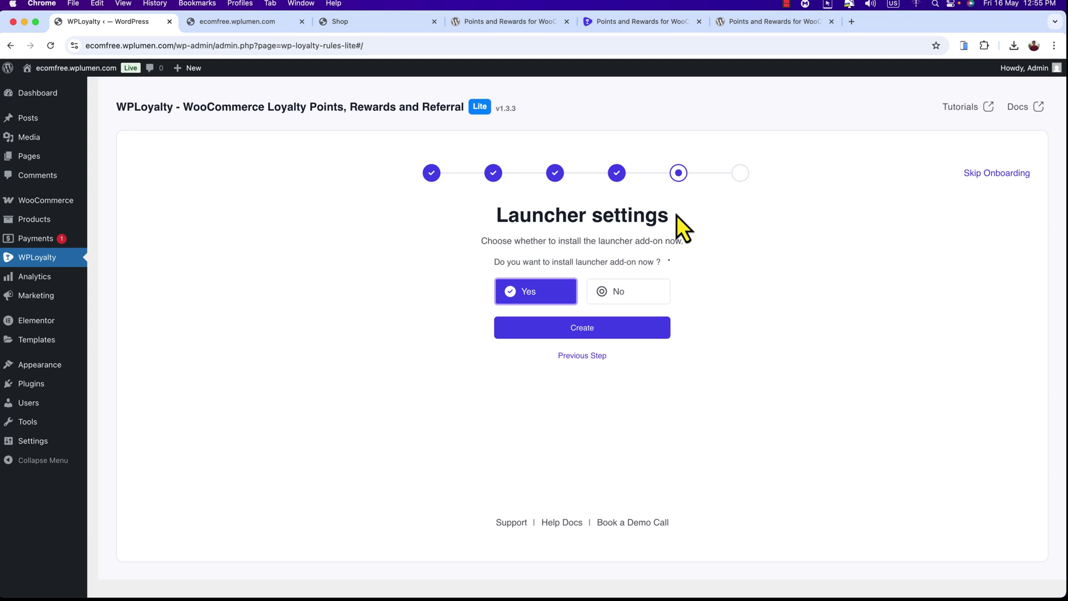
pyautogui.click(612, 334)
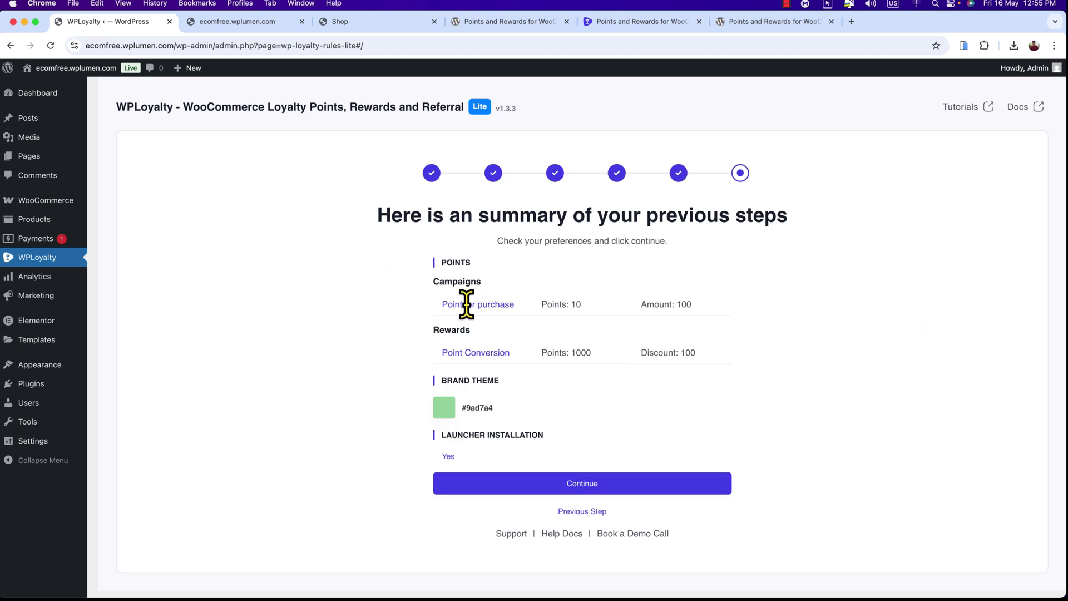
# - Accept the onboarding summary and launch the WPLoyalty dashboard
pyautogui.click(614, 491)
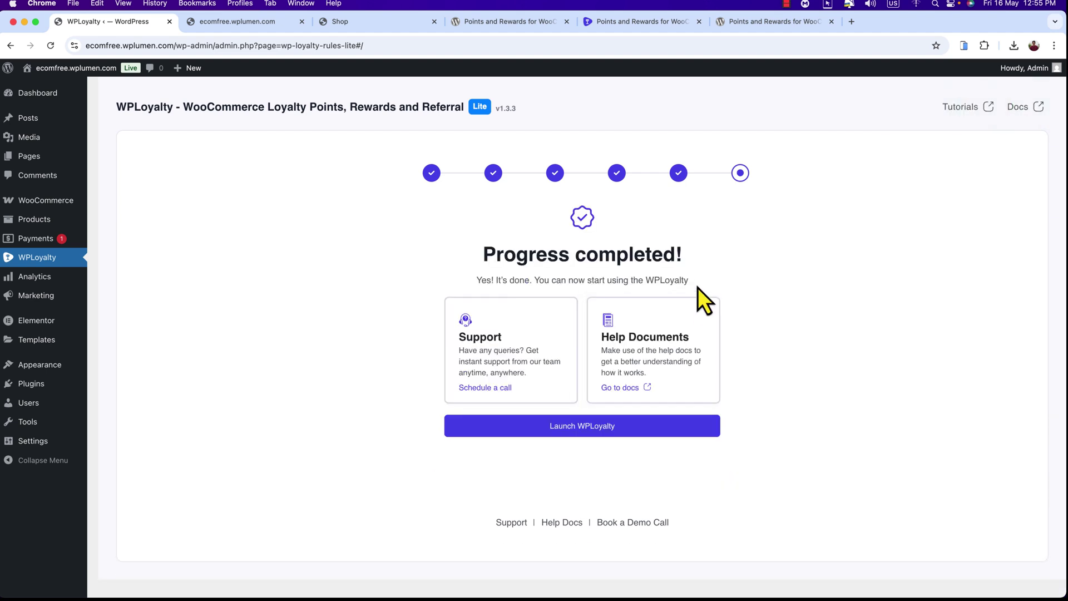
pyautogui.click(566, 429)
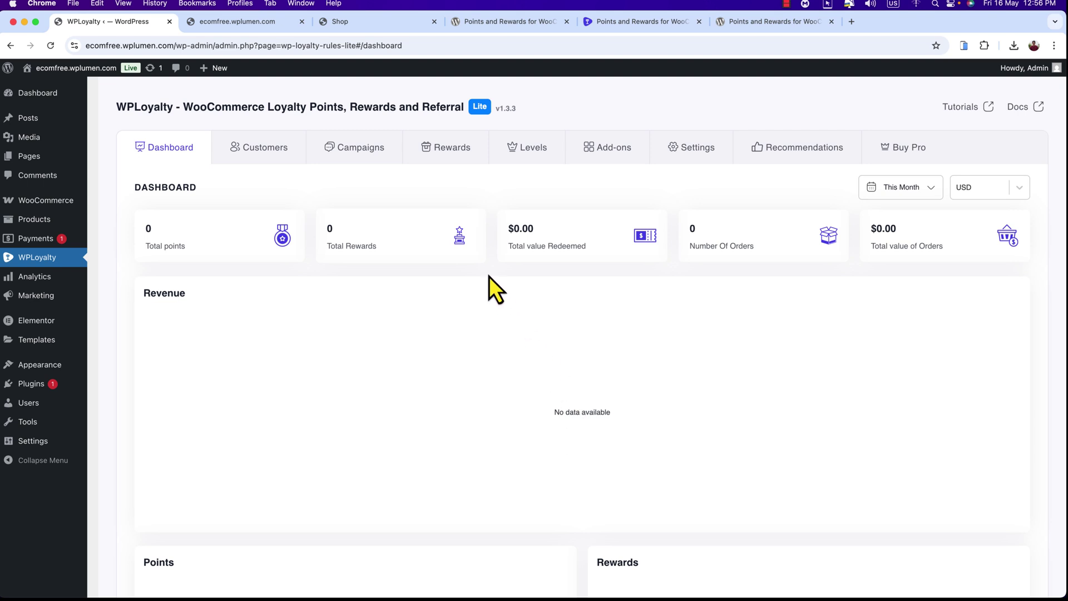
# - Return to the store's Shop page and reload it to apply the new loyalty campaign
pyautogui.click(399, 21)
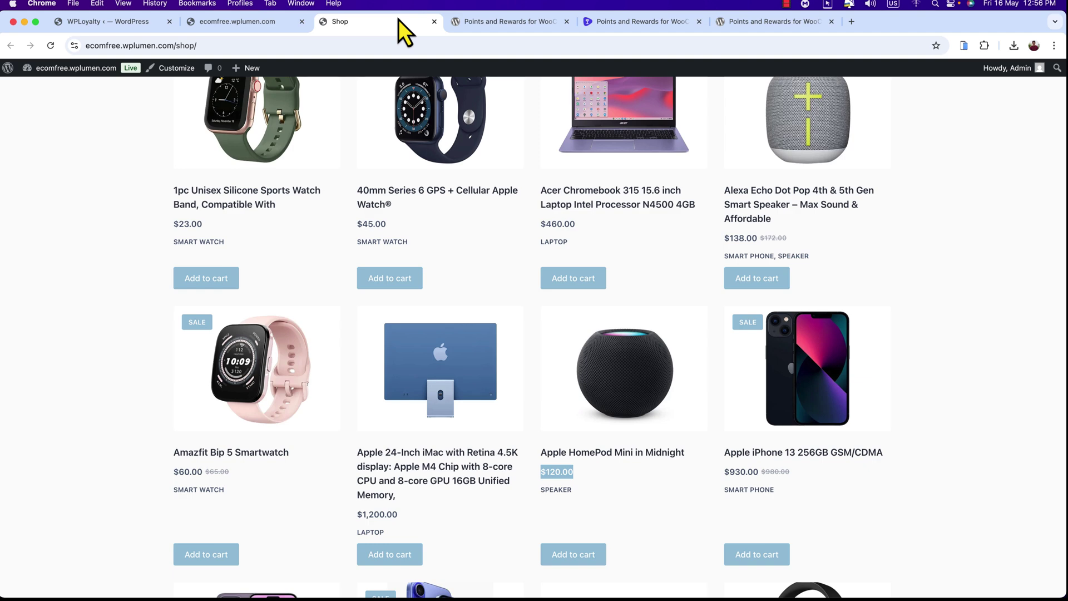
pyautogui.scroll(4, 403, 228)
pyautogui.scroll(2, 402, 232)
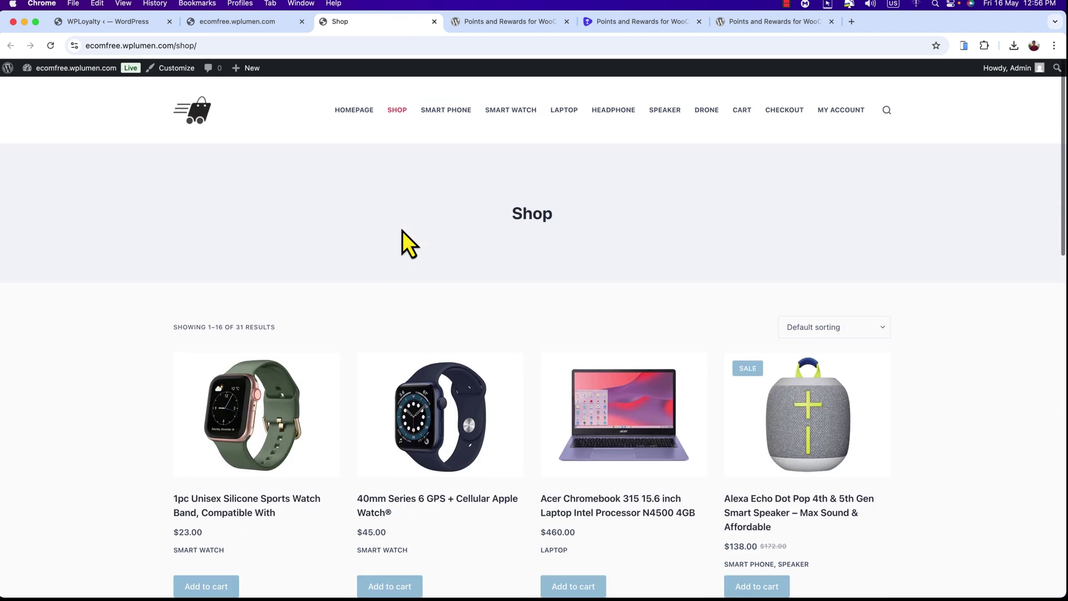
pyautogui.scroll(-3, 401, 241)
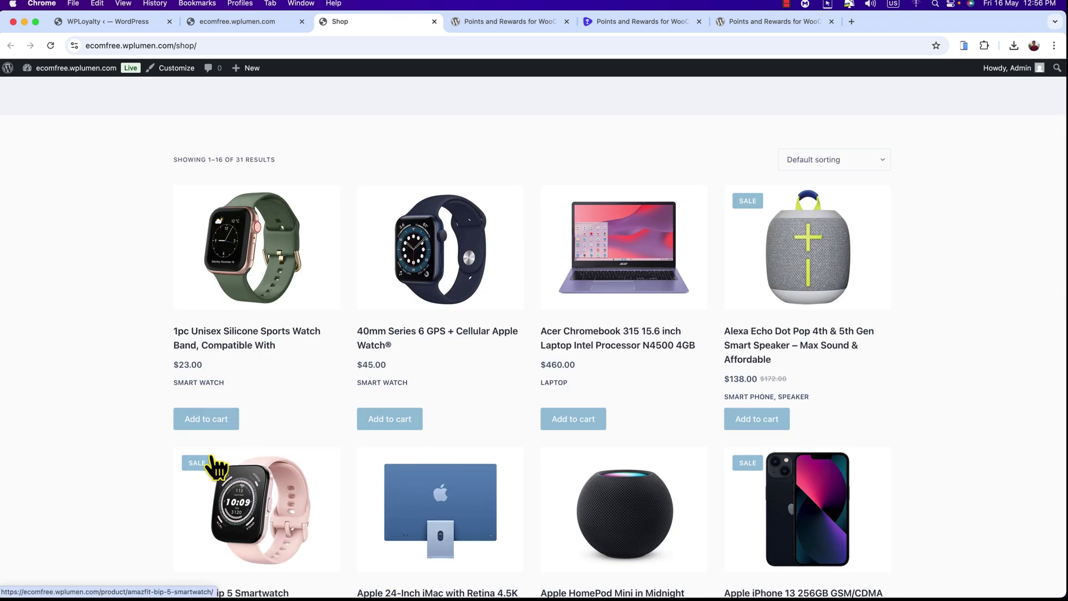
pyautogui.click(51, 45)
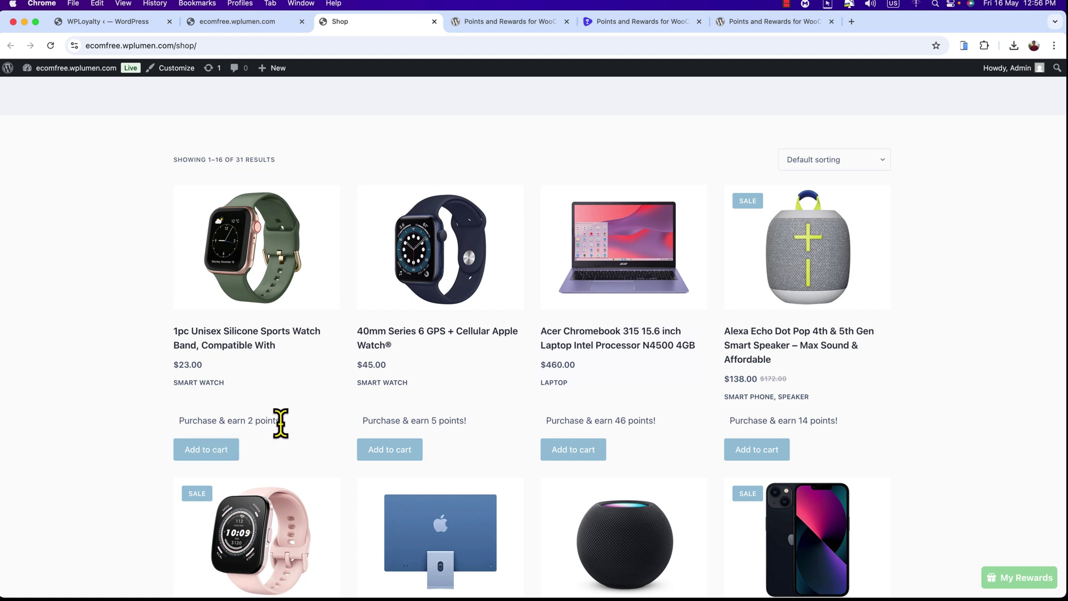
# - Highlight the points-earning messages under the first three products, and open the My Rewards widget
pyautogui.moveTo(280, 423); pyautogui.dragTo(198, 412)
pyautogui.moveTo(482, 422); pyautogui.dragTo(363, 417)
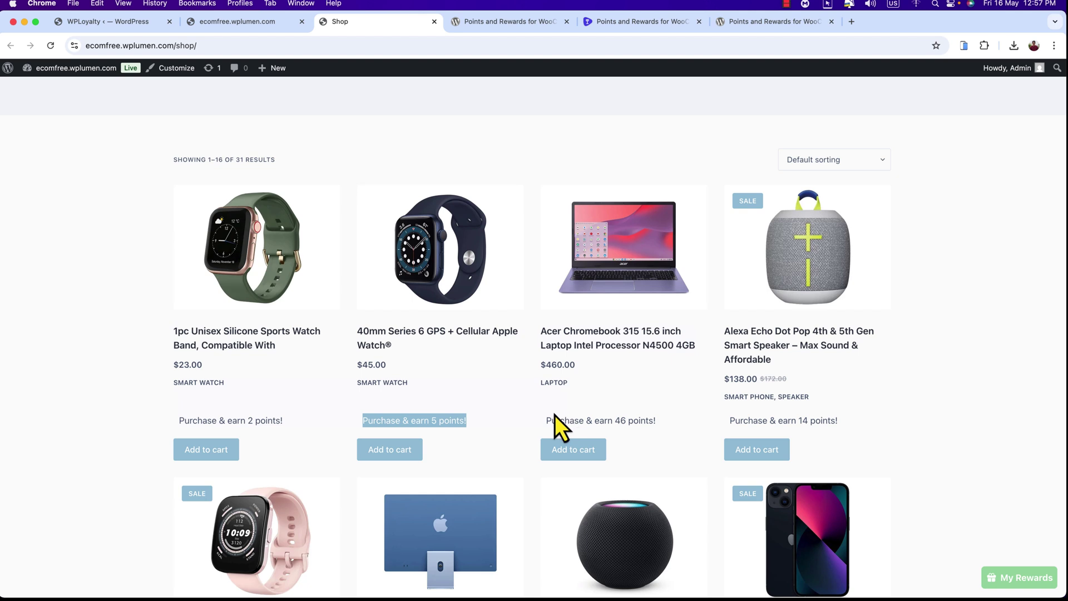
pyautogui.moveTo(545, 417); pyautogui.dragTo(644, 432)
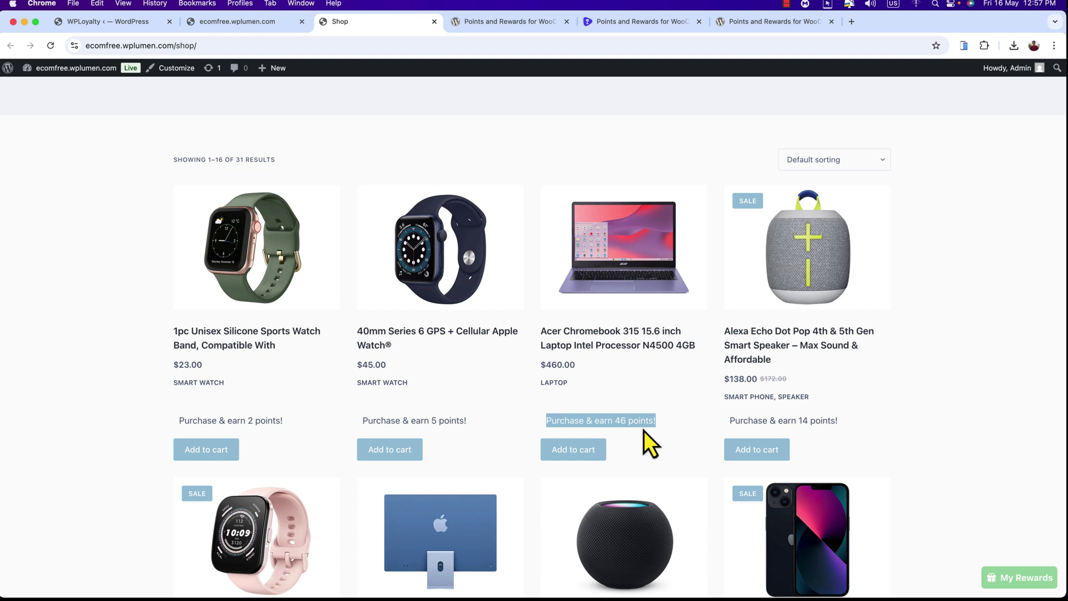
pyautogui.click(643, 431)
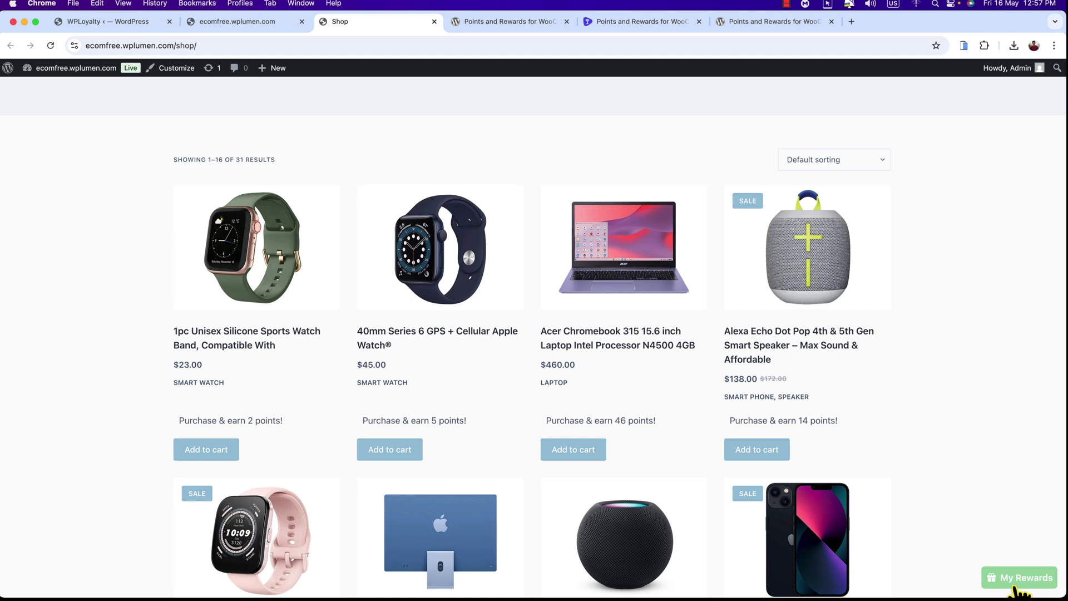
pyautogui.click(1018, 589)
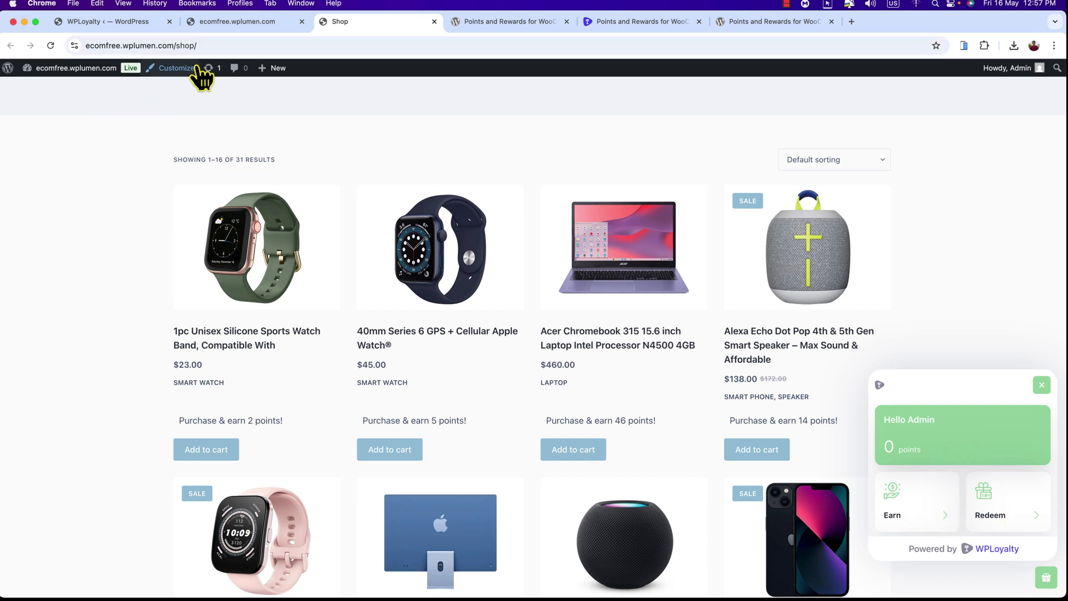
# - Copy the shop page's address, open it in Opera as a guest, and review the points messages under the products
pyautogui.click(199, 45)
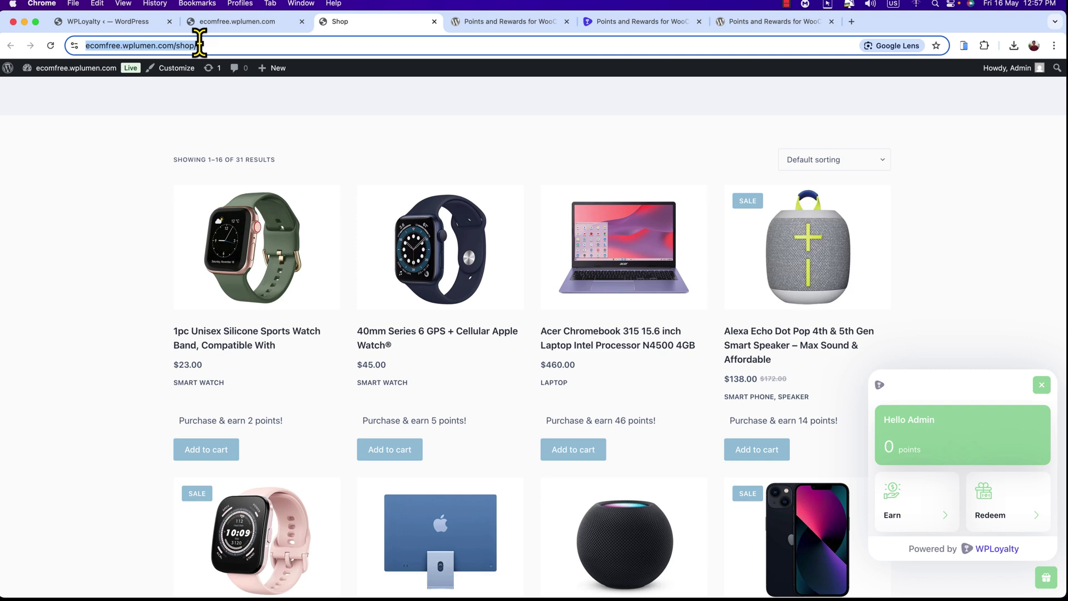
pyautogui.rightClick(200, 45)
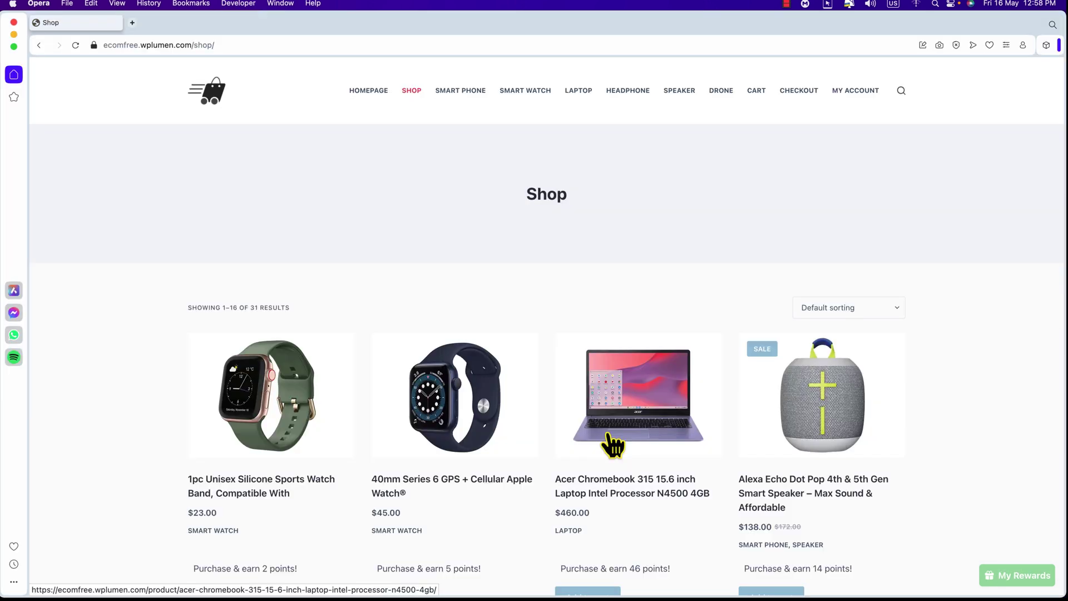
pyautogui.scroll(-8, 612, 403)
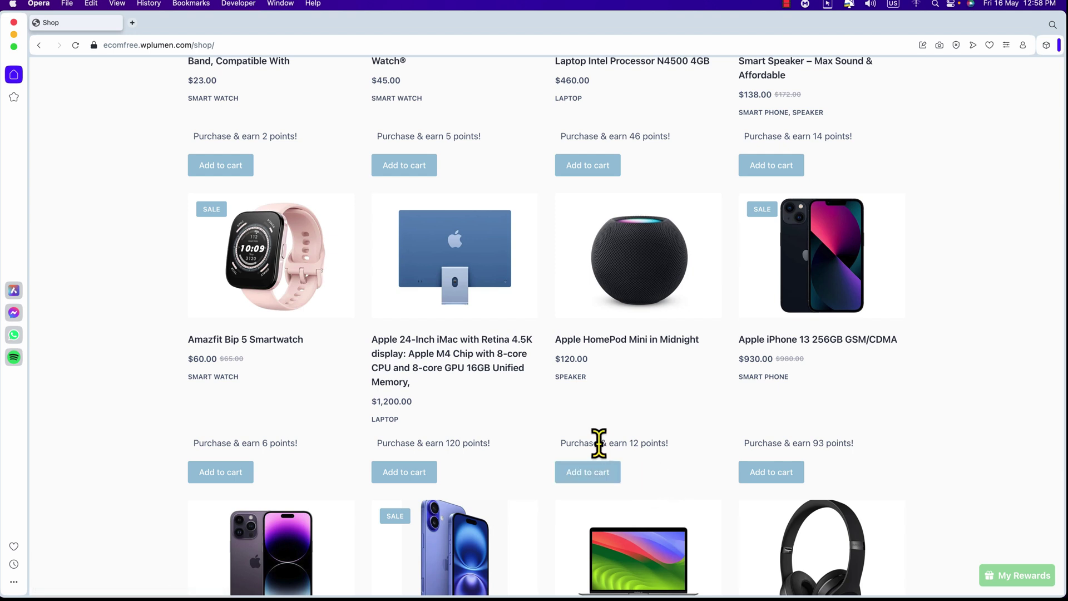
# - Examine the guest version of the My Rewards widget, close it, and return to the first row of products
pyautogui.click(1037, 585)
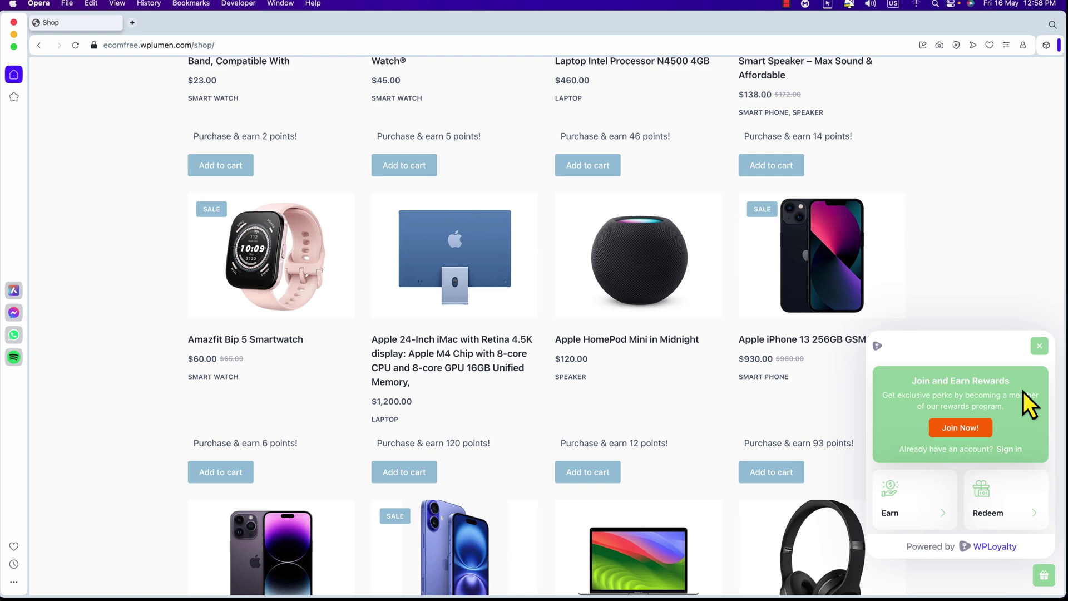
pyautogui.scroll(-2, 1022, 390)
pyautogui.scroll(3, 1022, 390)
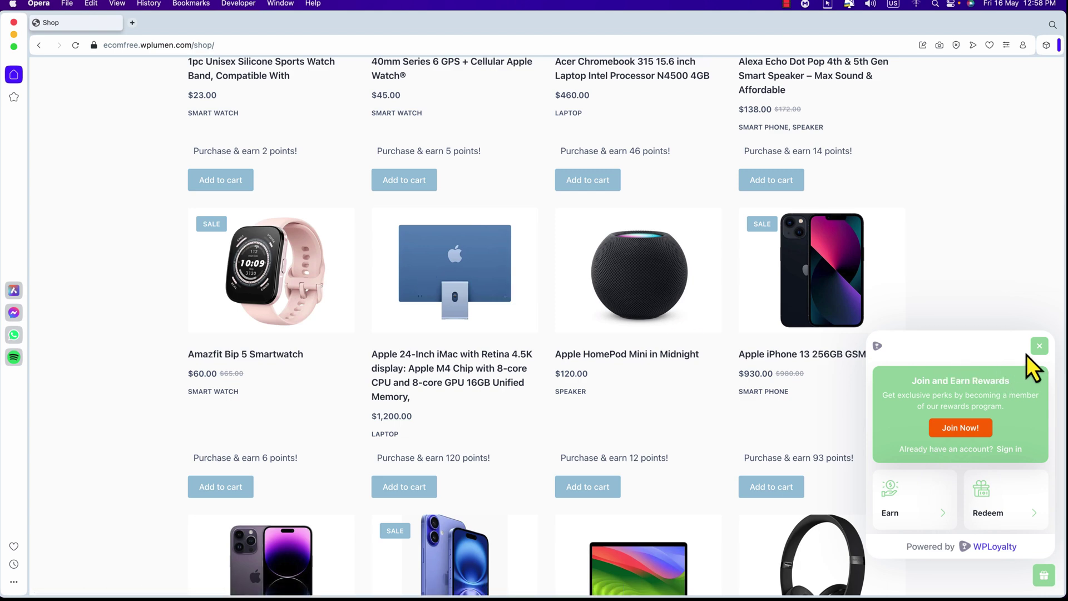
pyautogui.click(1037, 347)
pyautogui.scroll(6, 941, 277)
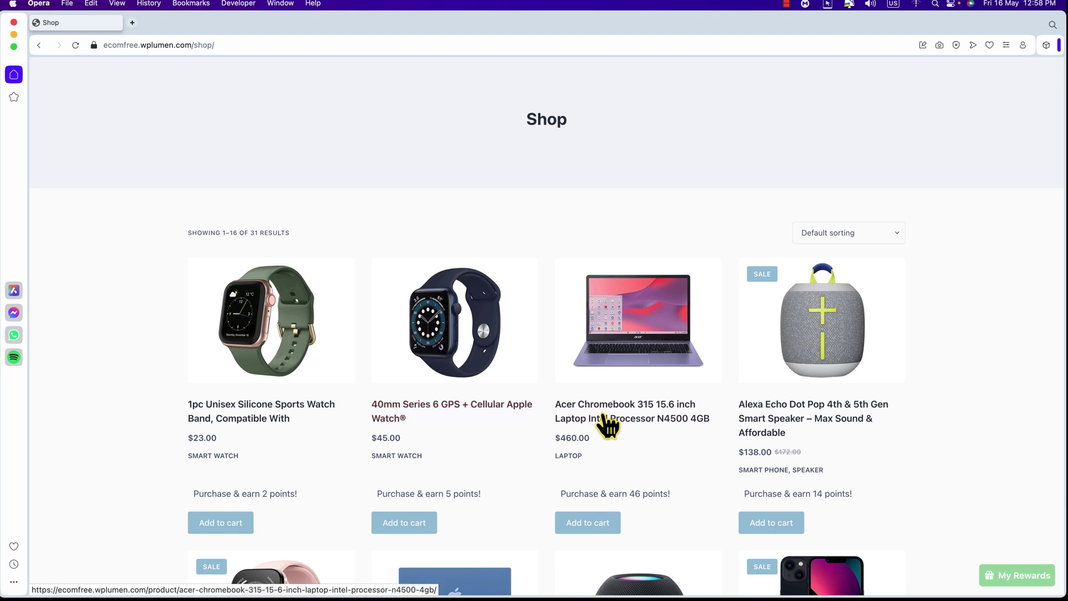
# - Open the Acer Chromebook 315 product page, highlight its points message, add one laptop to the cart and view the cart
pyautogui.click(692, 422)
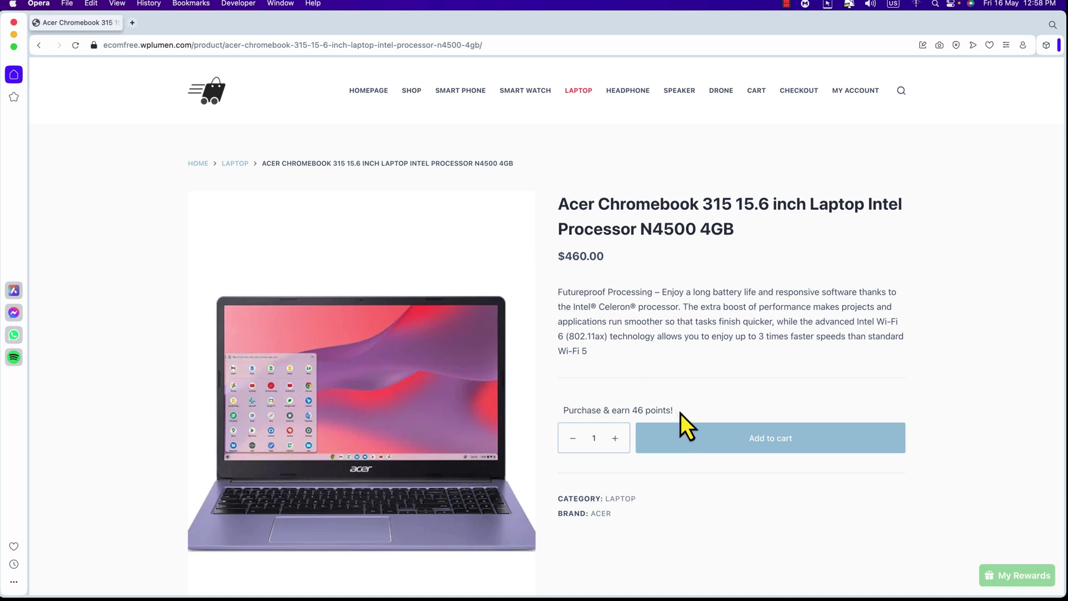
pyautogui.moveTo(674, 410); pyautogui.dragTo(562, 412)
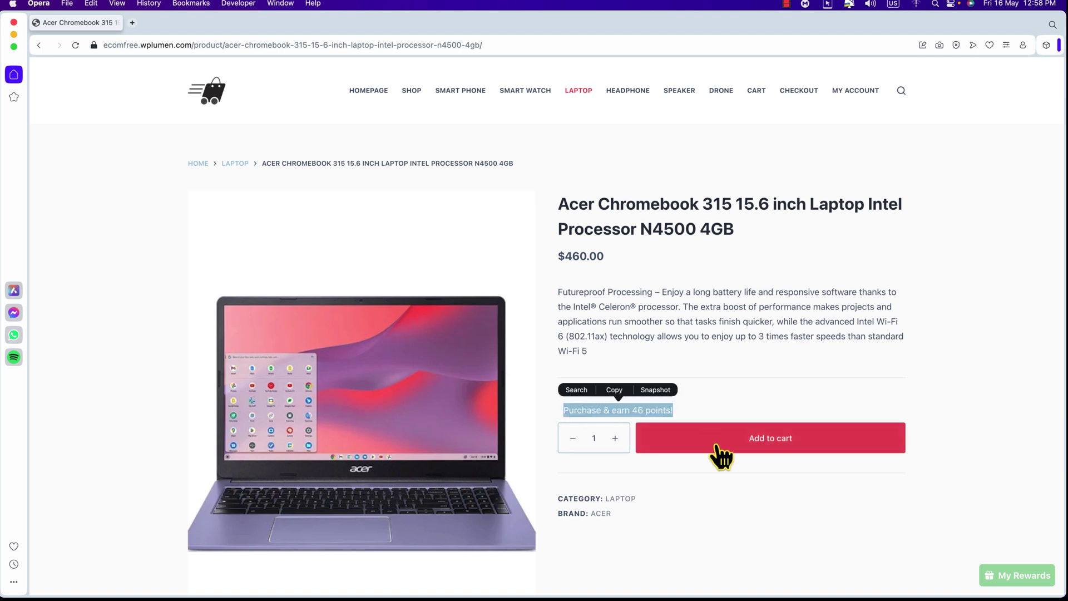
pyautogui.click(768, 443)
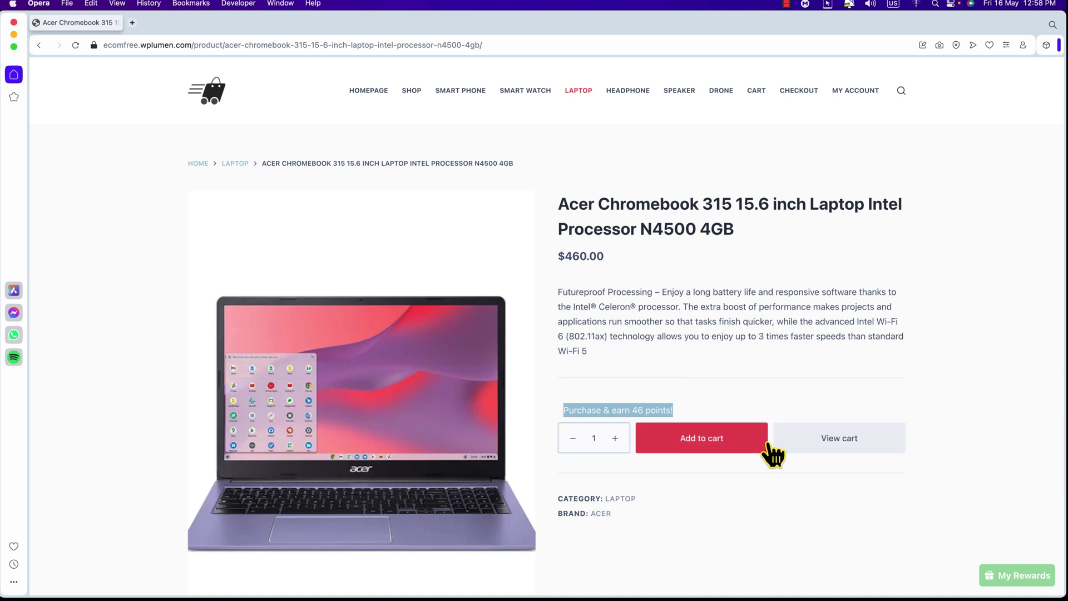
pyautogui.click(821, 449)
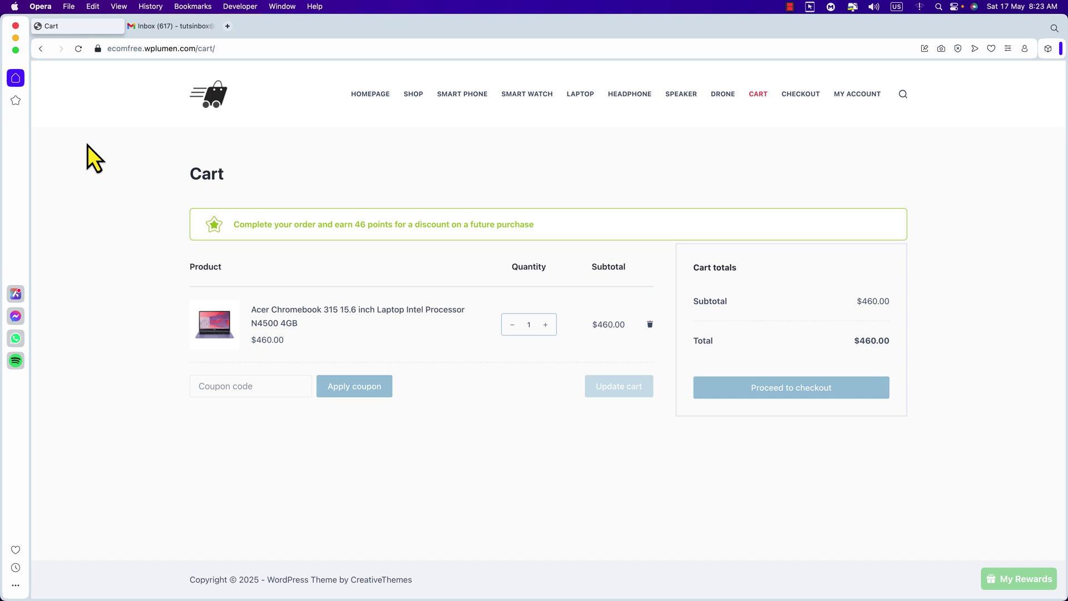
# - Return to the shop and add the Apple iPhone 13 256GB and the Apple 24-Inch iMac to the cart
pyautogui.click(413, 95)
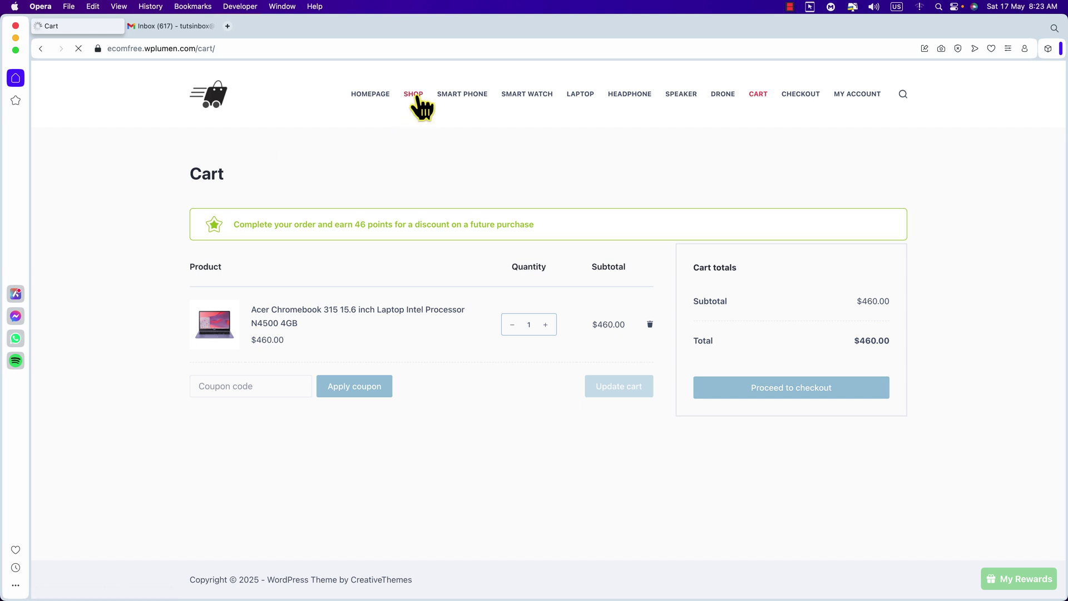
pyautogui.scroll(-3, 424, 167)
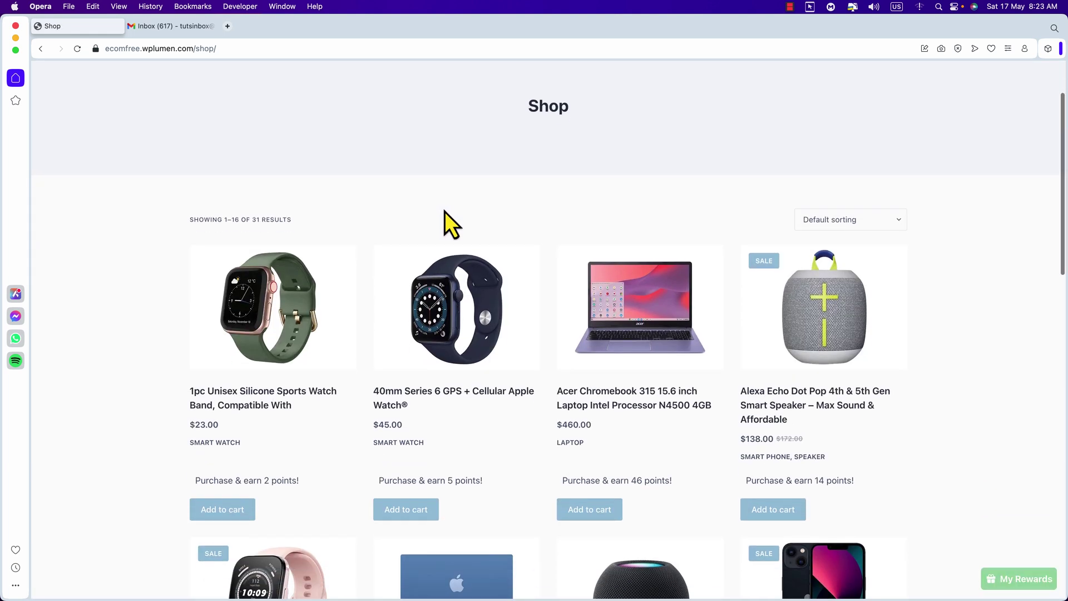
pyautogui.scroll(1, 450, 223)
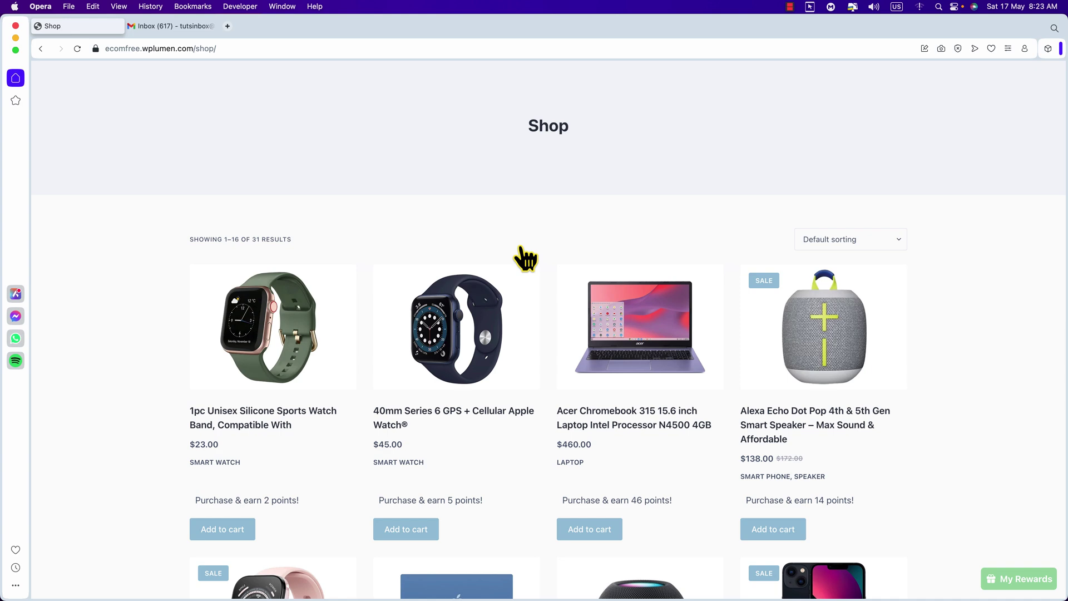
pyautogui.scroll(-10, 522, 257)
pyautogui.scroll(-1, 723, 434)
pyautogui.scroll(-3, 739, 440)
pyautogui.click(774, 528)
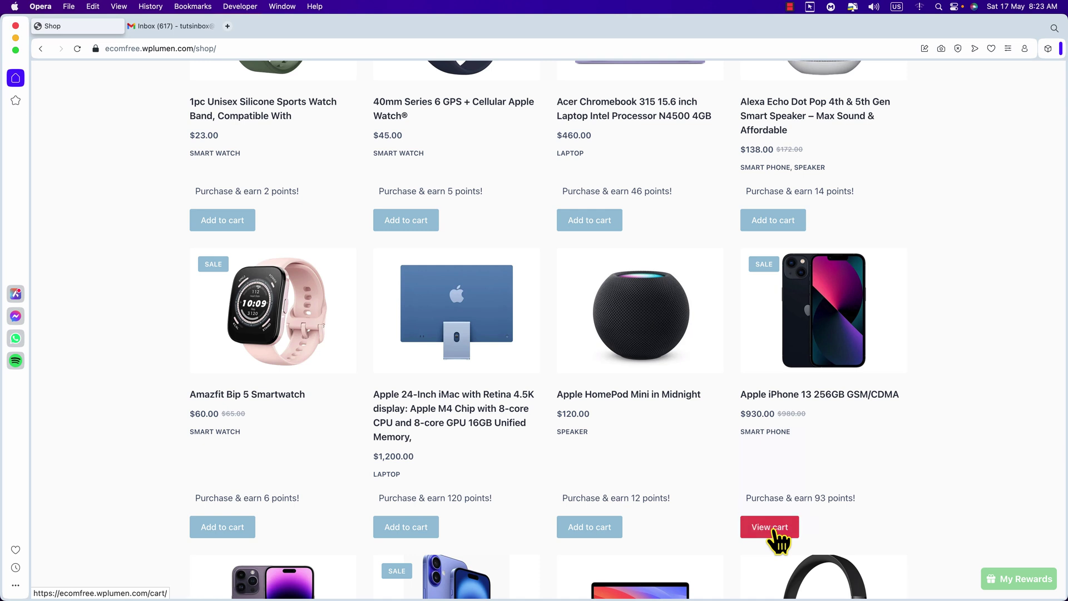
pyautogui.click(408, 529)
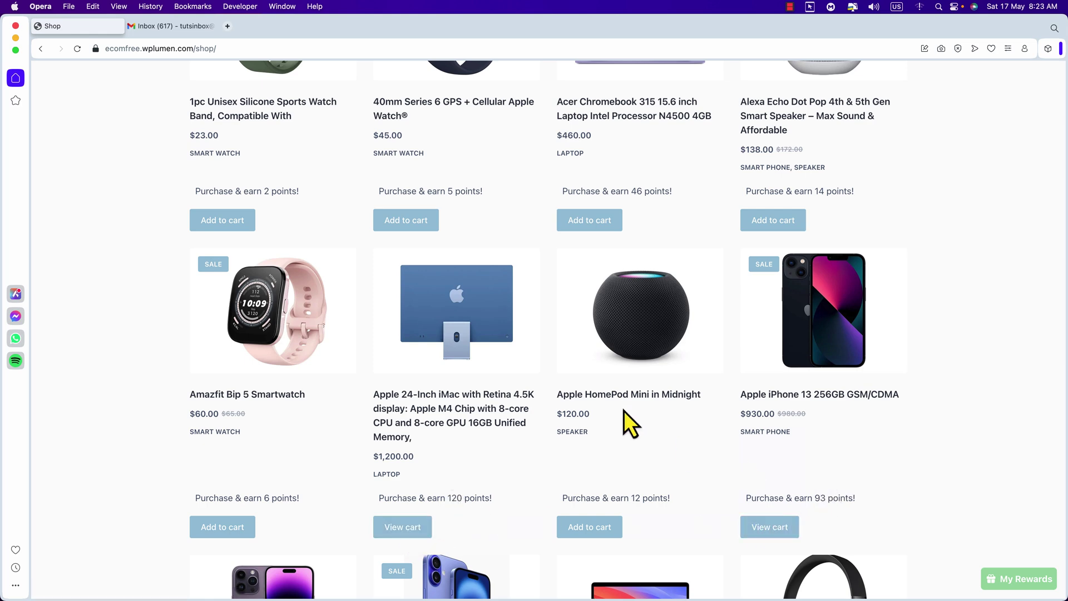
# - Open the cart and highlight the points offered for completing the order
pyautogui.scroll(5, 637, 427)
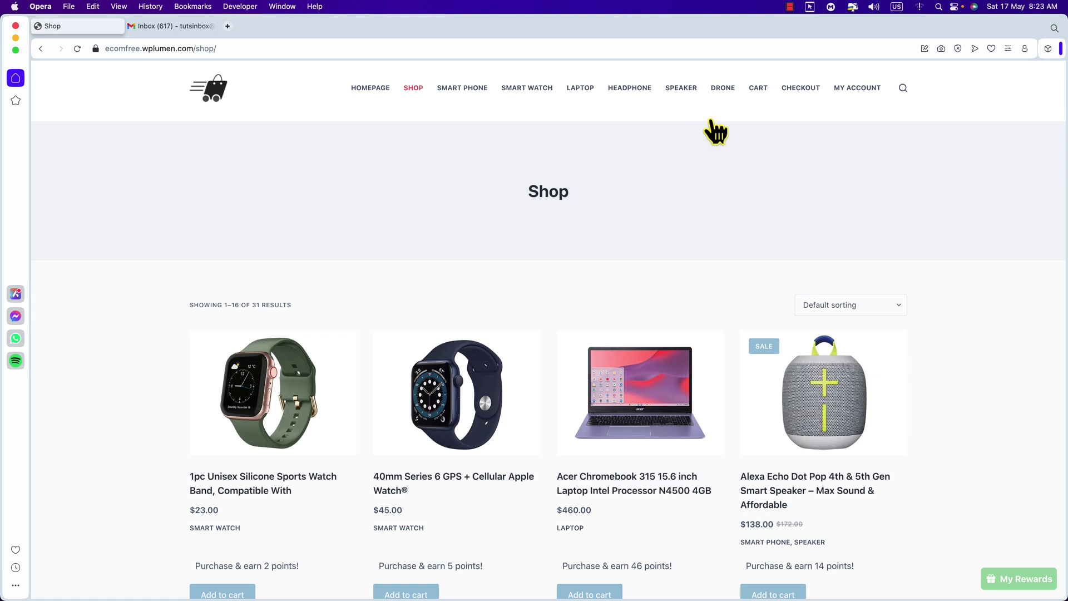
pyautogui.click(763, 90)
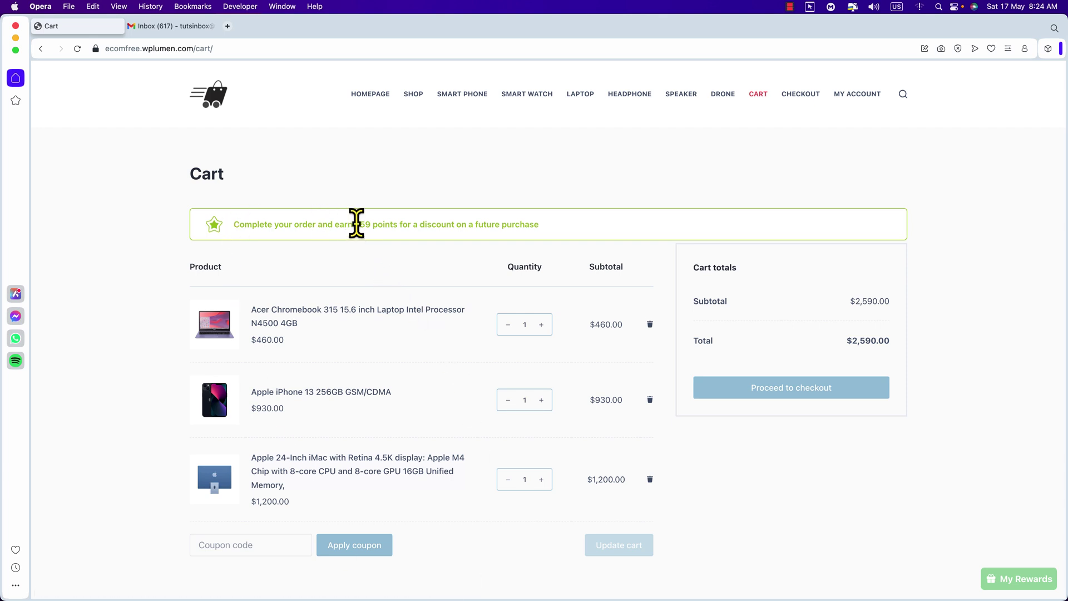
pyautogui.moveTo(354, 224); pyautogui.dragTo(375, 224)
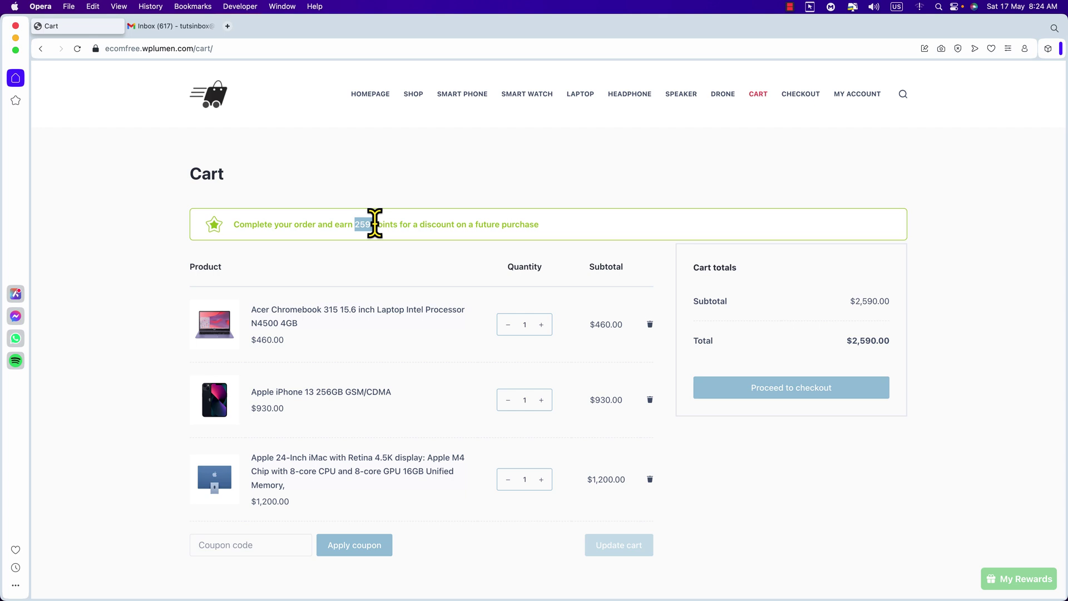
pyautogui.click(536, 156)
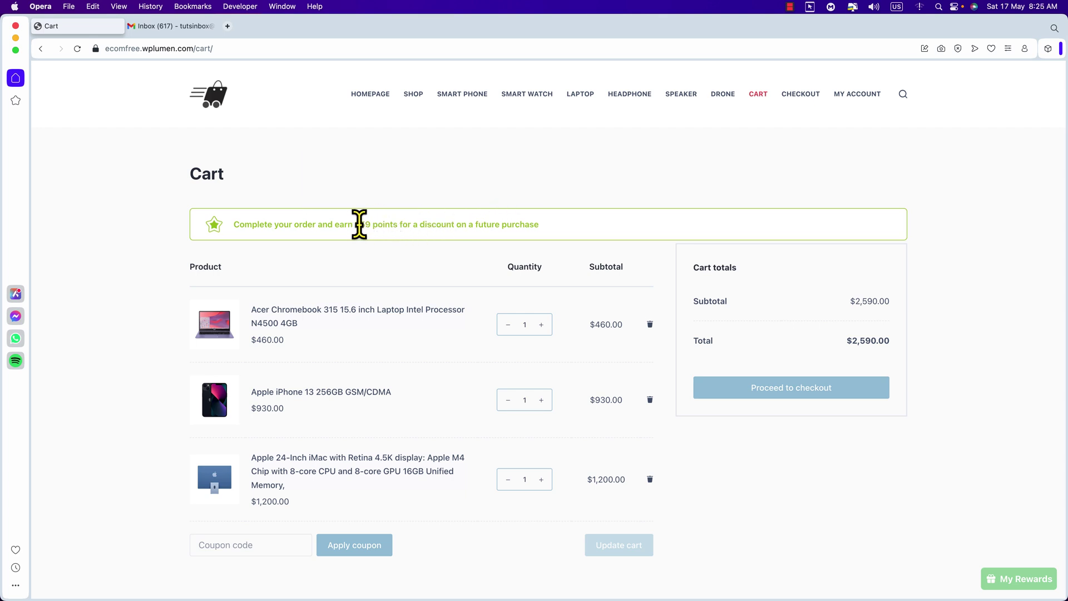
pyautogui.moveTo(353, 225); pyautogui.dragTo(398, 224)
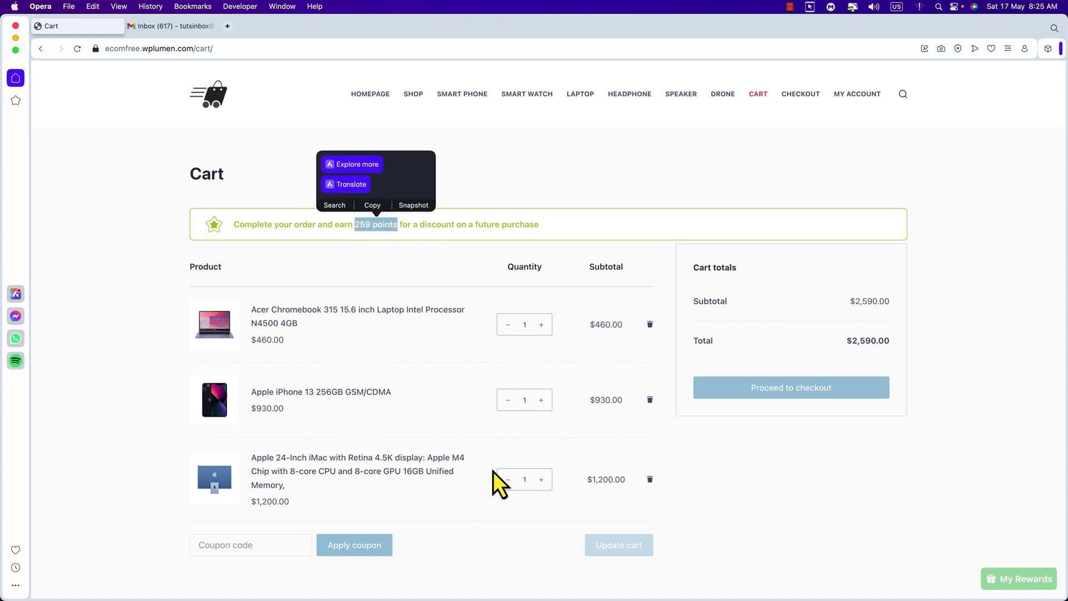
pyautogui.click(709, 549)
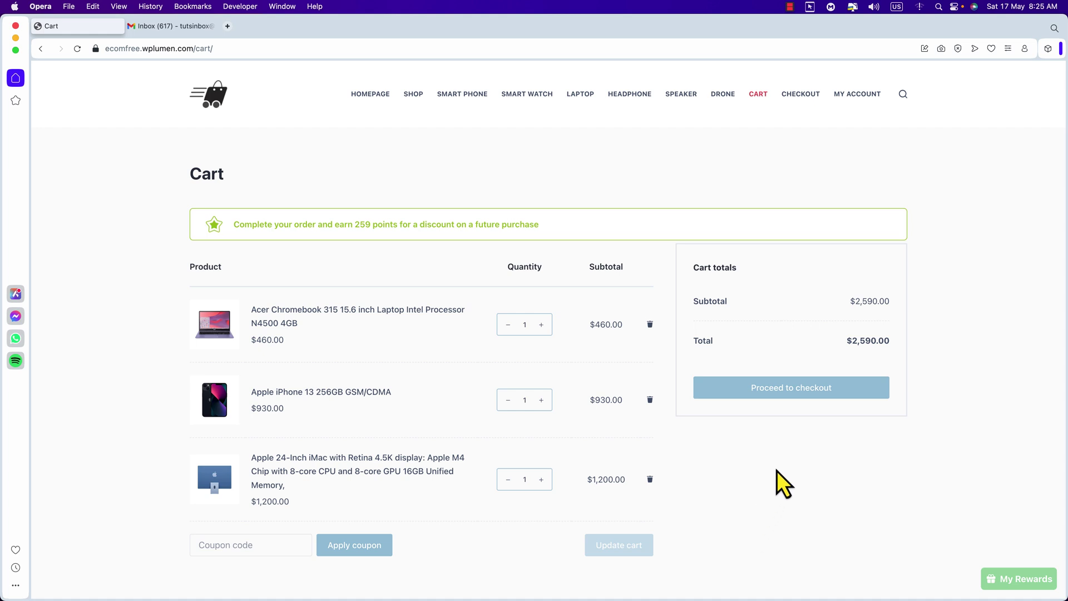
# - Proceed to checkout, fill in the customer's required billing and contact details, and choose to create an account
pyautogui.click(787, 392)
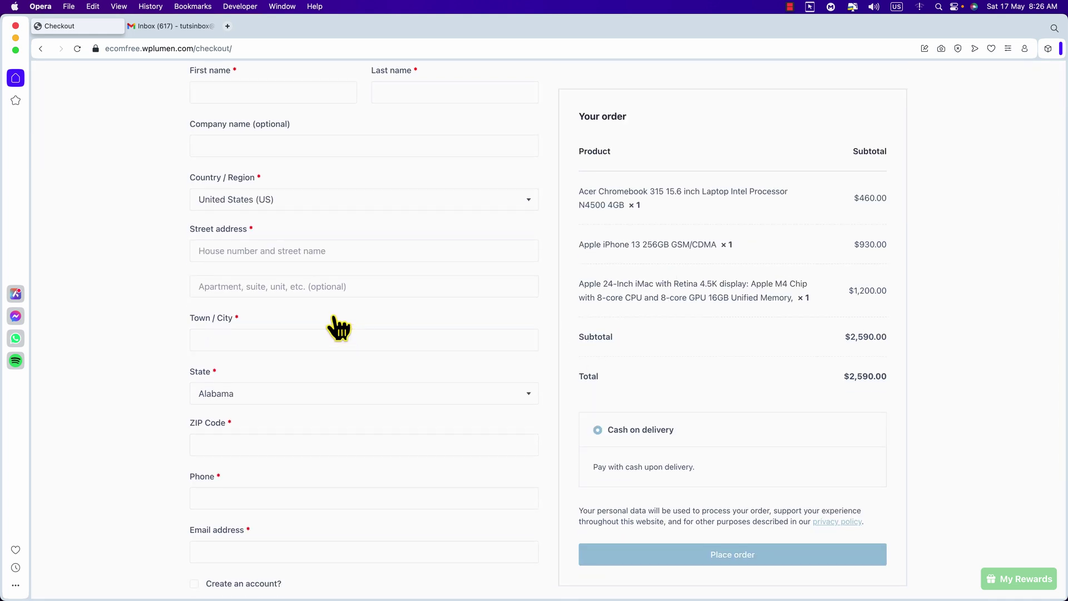
pyautogui.scroll(2, 331, 317)
pyautogui.scroll(3, 349, 402)
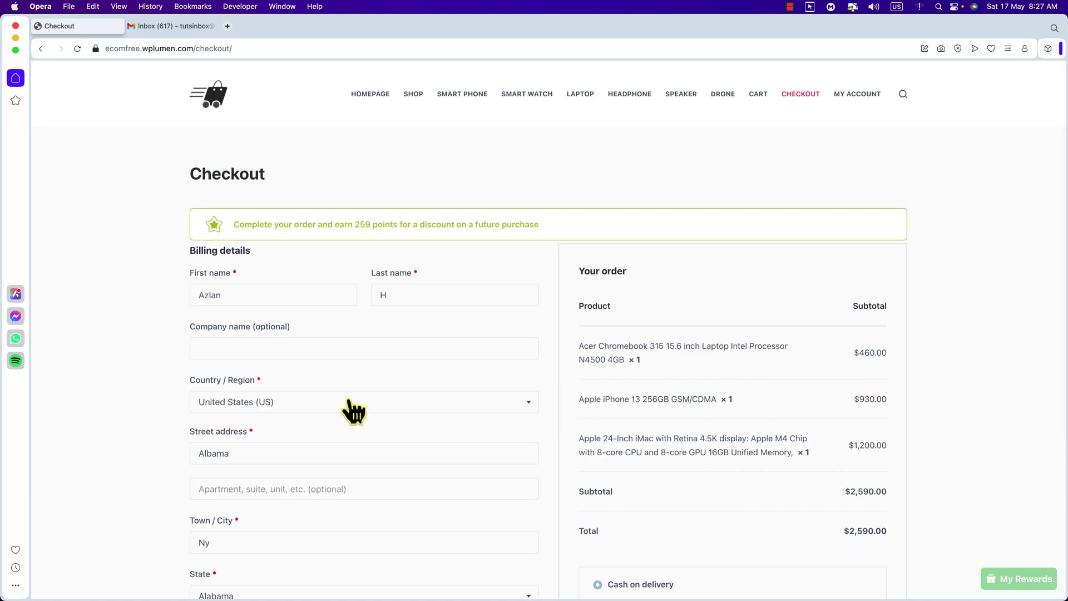
pyautogui.scroll(-6, 351, 406)
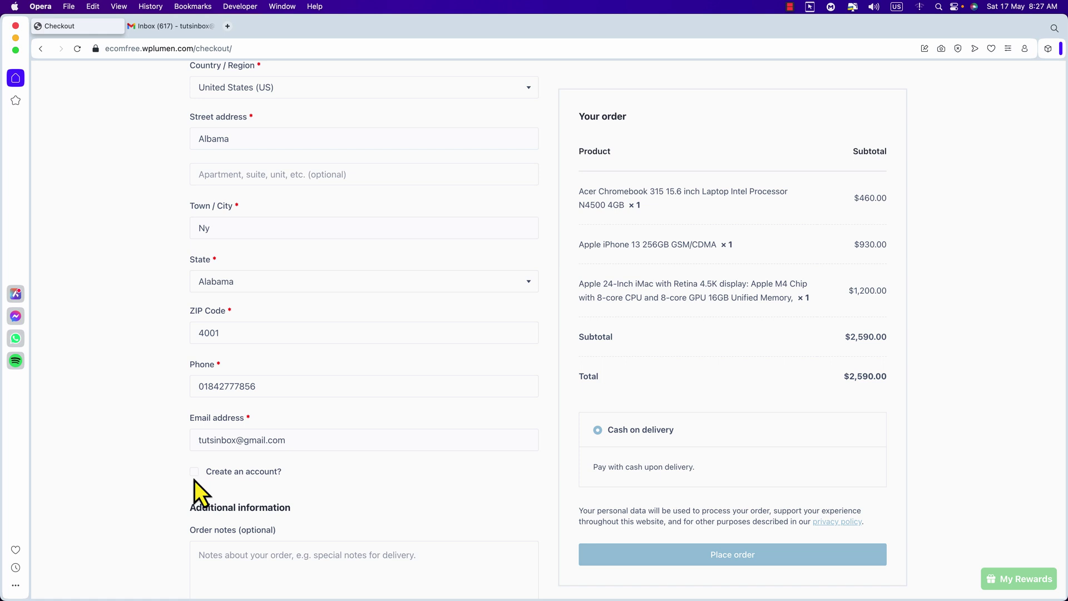
pyautogui.click(194, 472)
# - Check the customer's e-mail and billing details, and place the order with cash on delivery
pyautogui.moveTo(289, 439); pyautogui.dragTo(189, 441)
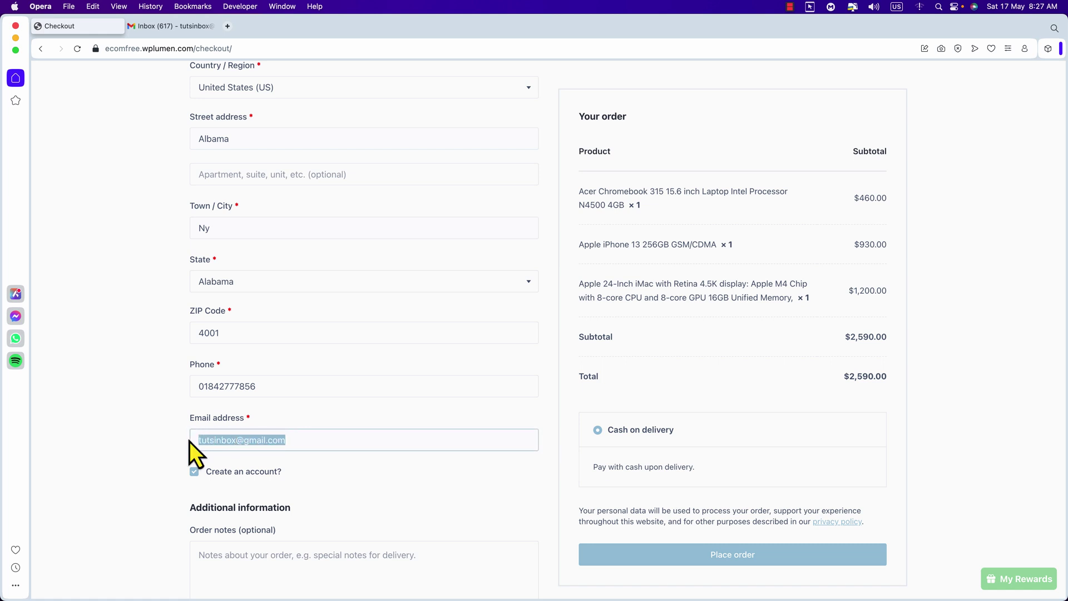
pyautogui.click(152, 446)
pyautogui.scroll(-3, 431, 499)
pyautogui.scroll(3, 430, 496)
pyautogui.scroll(5, 439, 497)
pyautogui.scroll(-3, 650, 462)
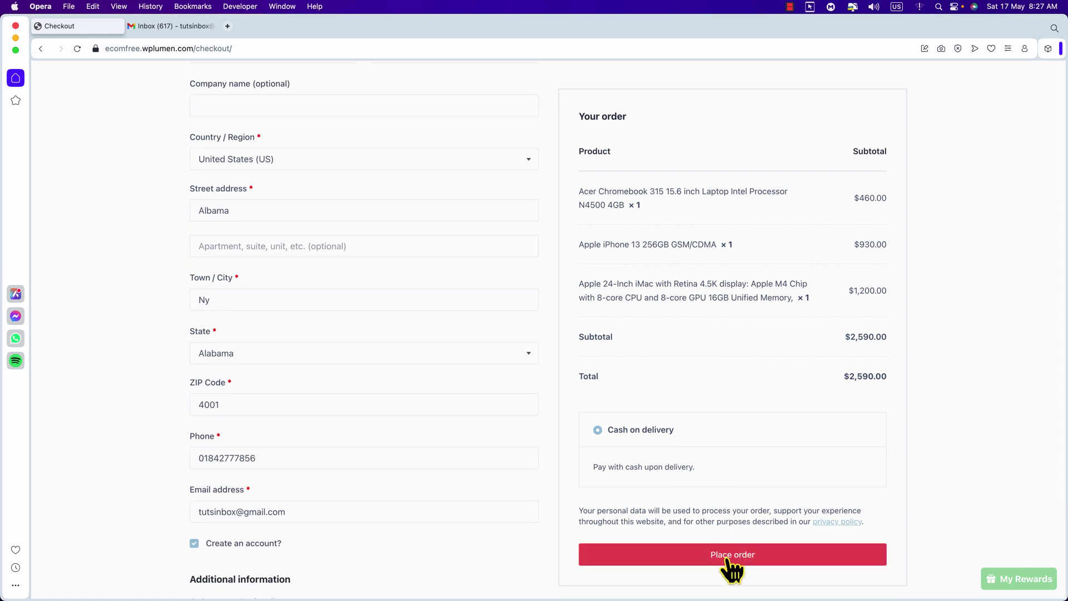
pyautogui.click(731, 561)
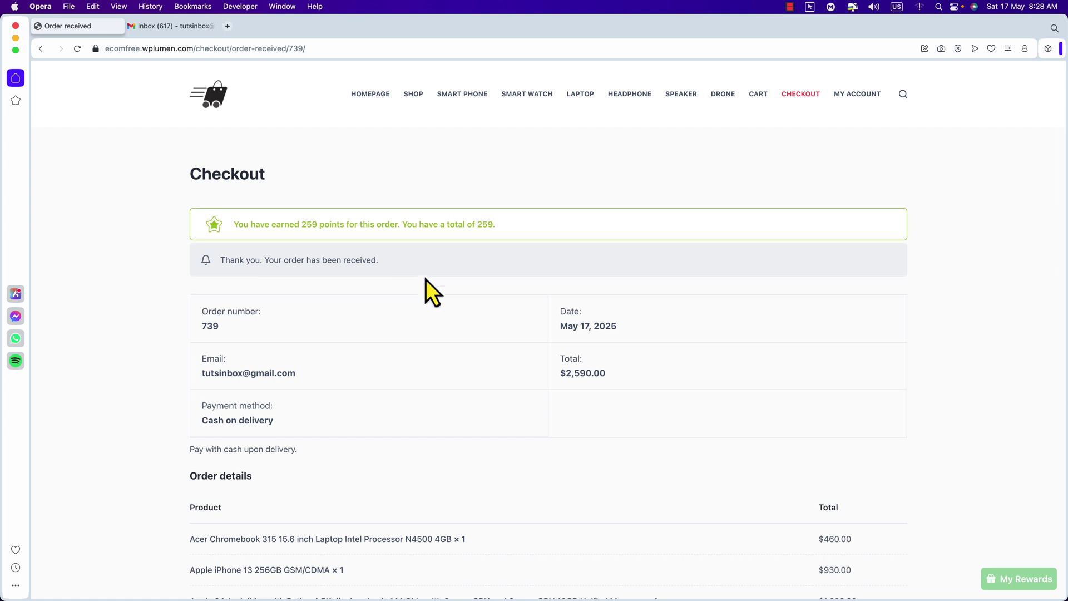
# - Review the order confirmation details, then check the points balance and ways to earn in the My Rewards widget
pyautogui.scroll(-6, 428, 290)
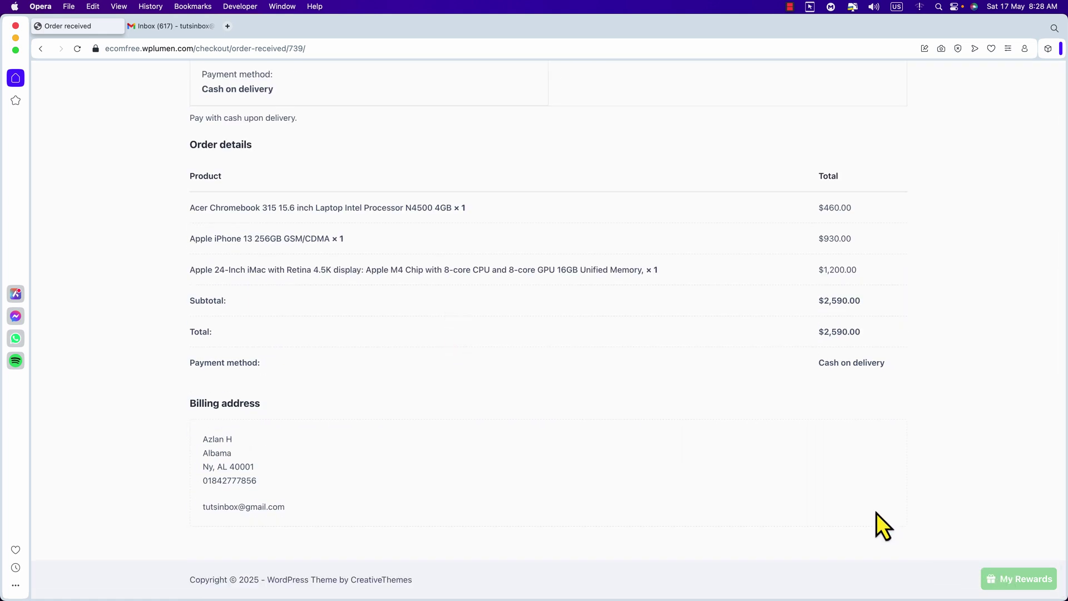
pyautogui.scroll(6, 890, 523)
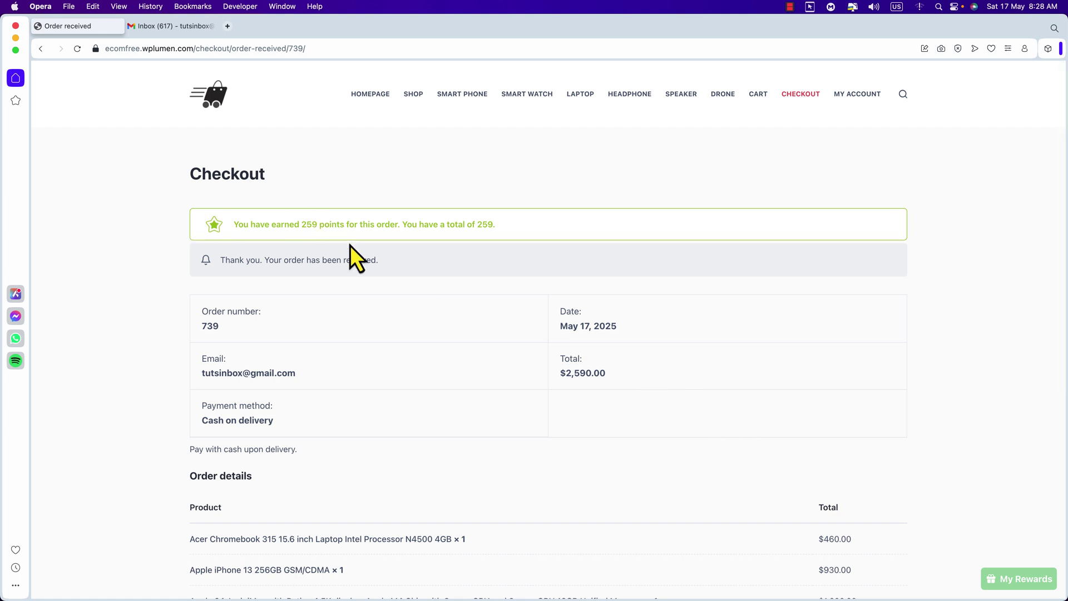
pyautogui.click(1025, 589)
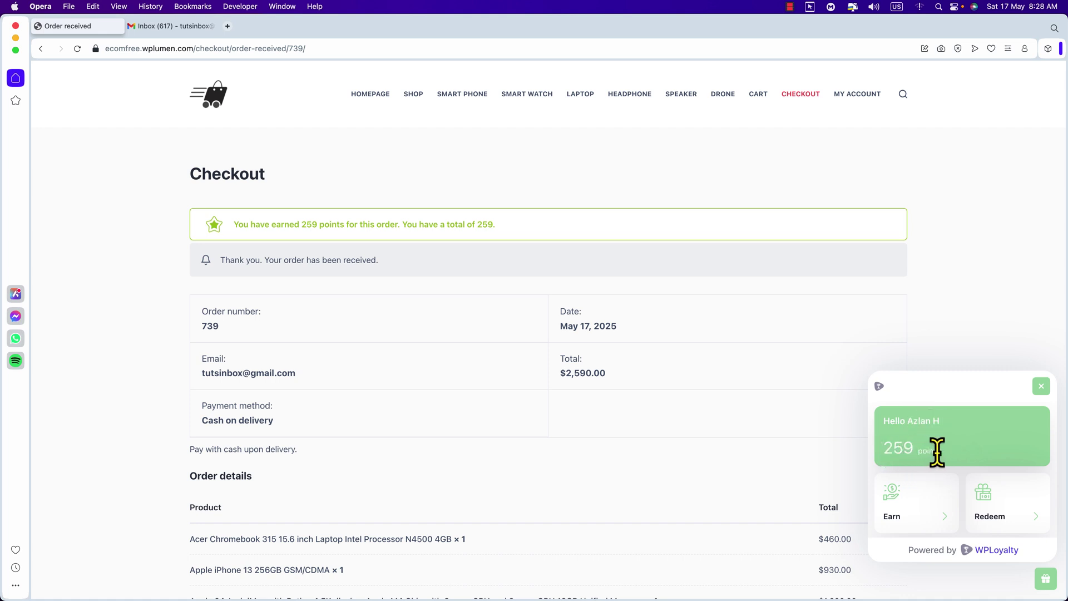
pyautogui.click(903, 516)
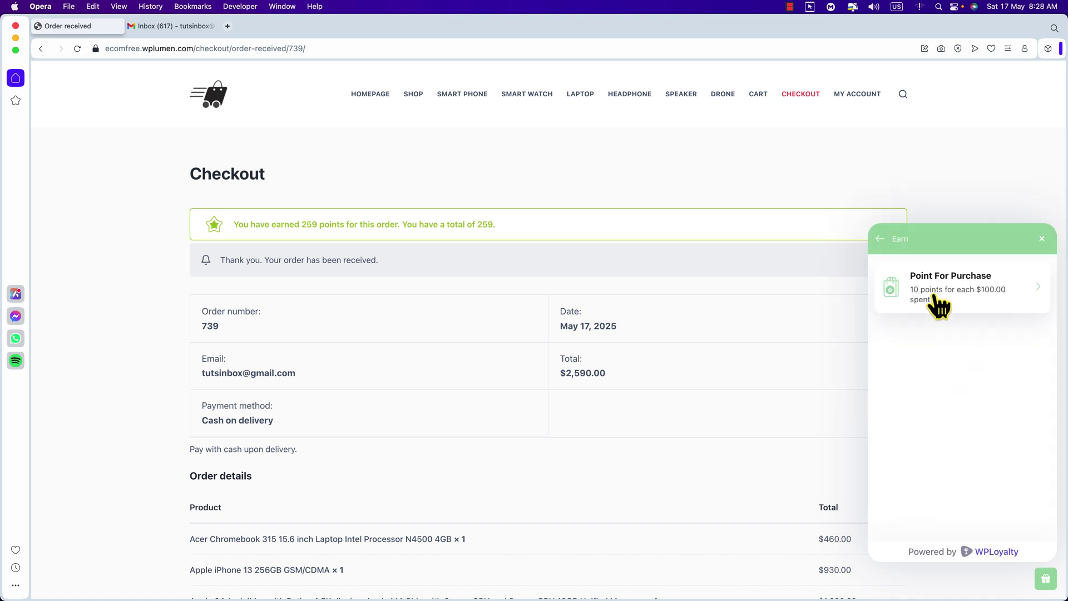
pyautogui.click(882, 242)
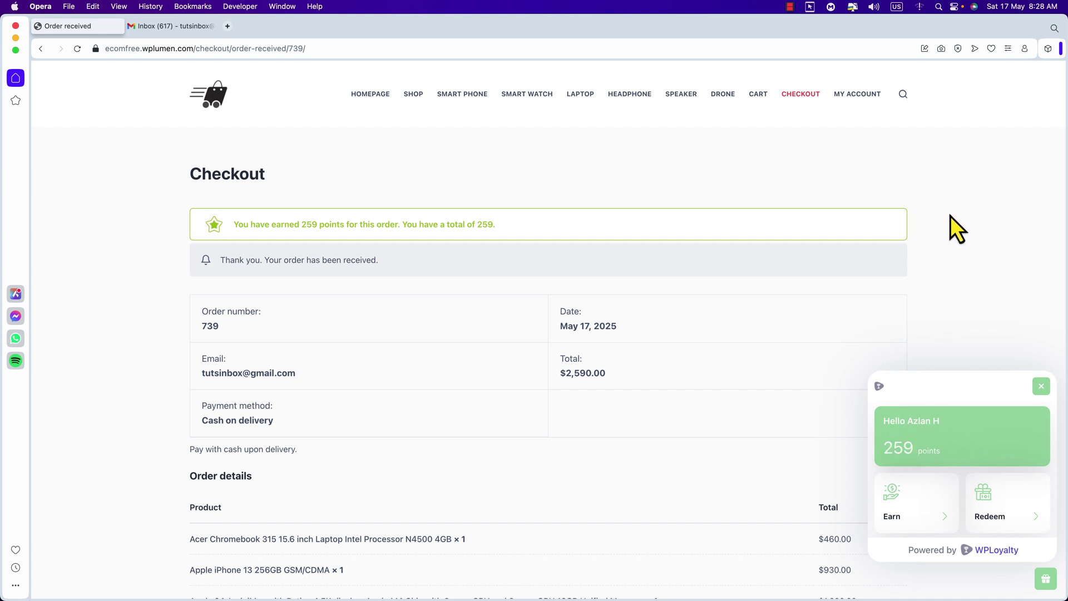
# - Review the Points & Rewards page of the customer's account and check the Gmail spam folder for the store's e-mails
pyautogui.click(857, 99)
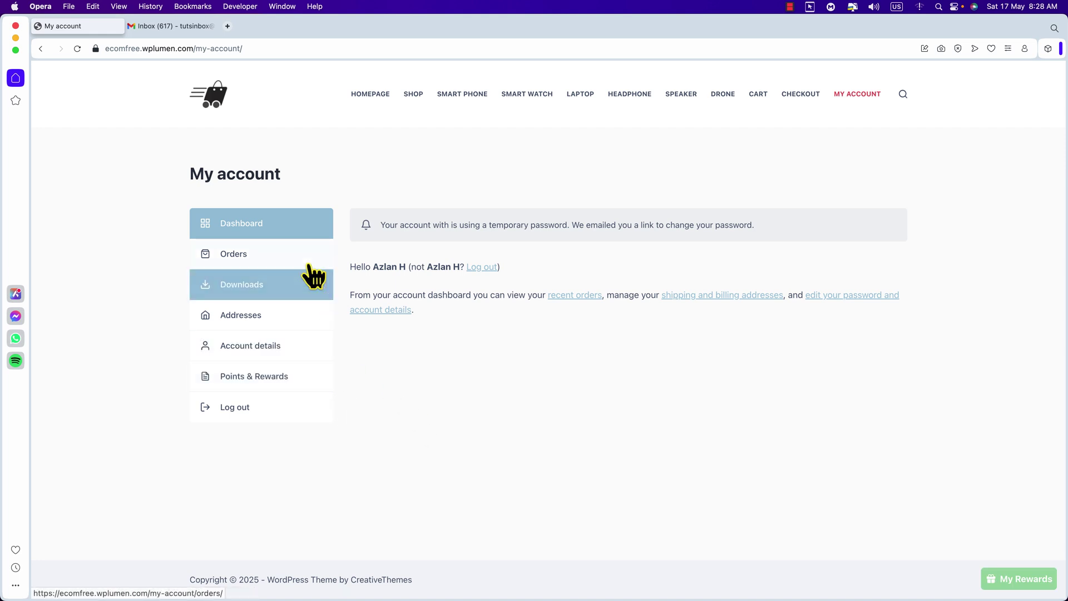
pyautogui.click(283, 383)
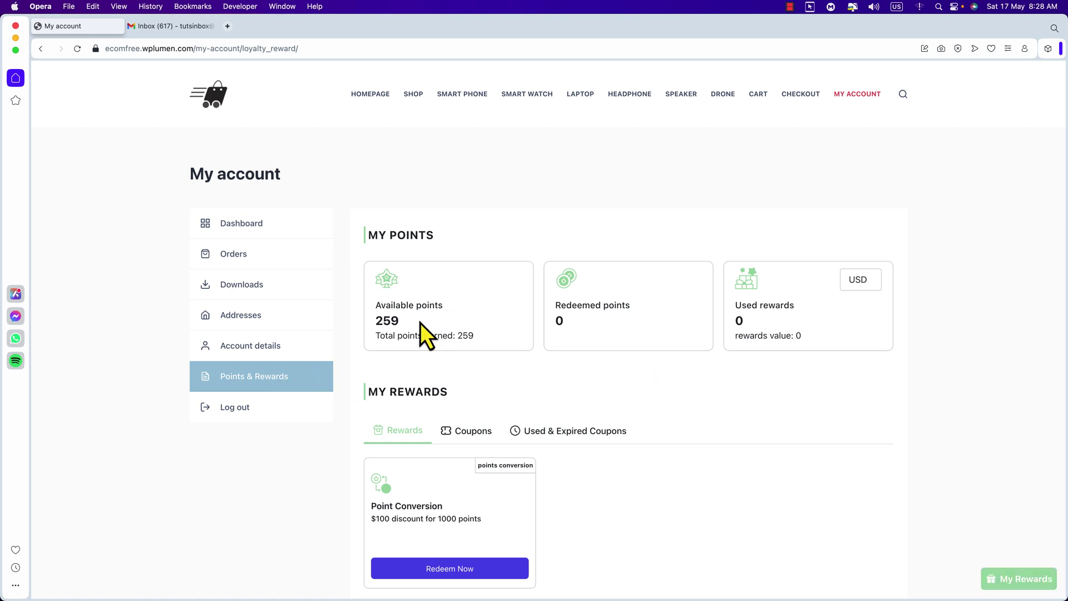
pyautogui.scroll(-5, 486, 369)
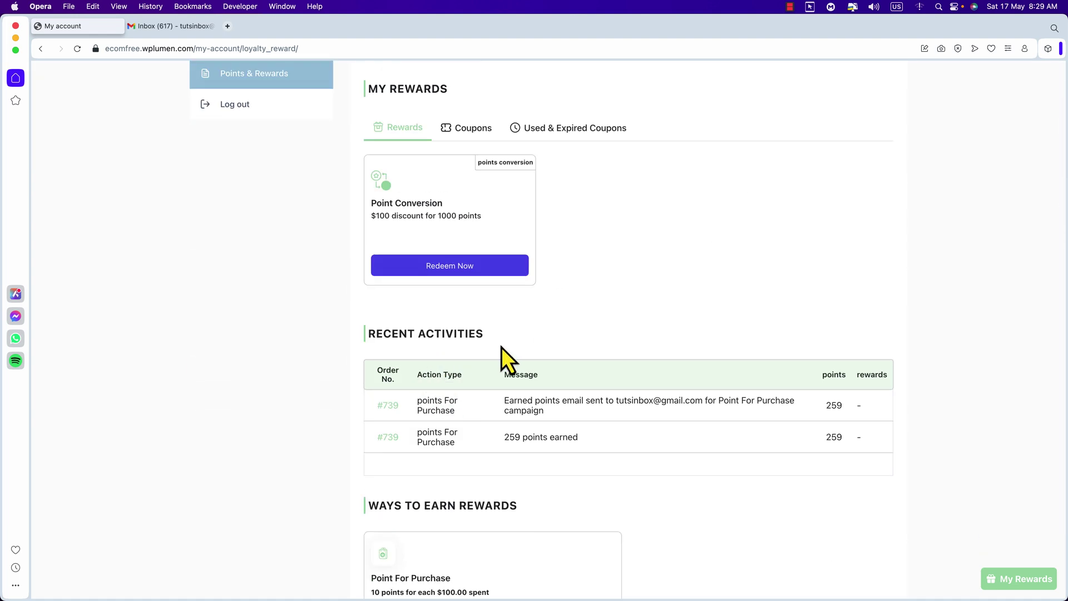
pyautogui.scroll(-3, 548, 412)
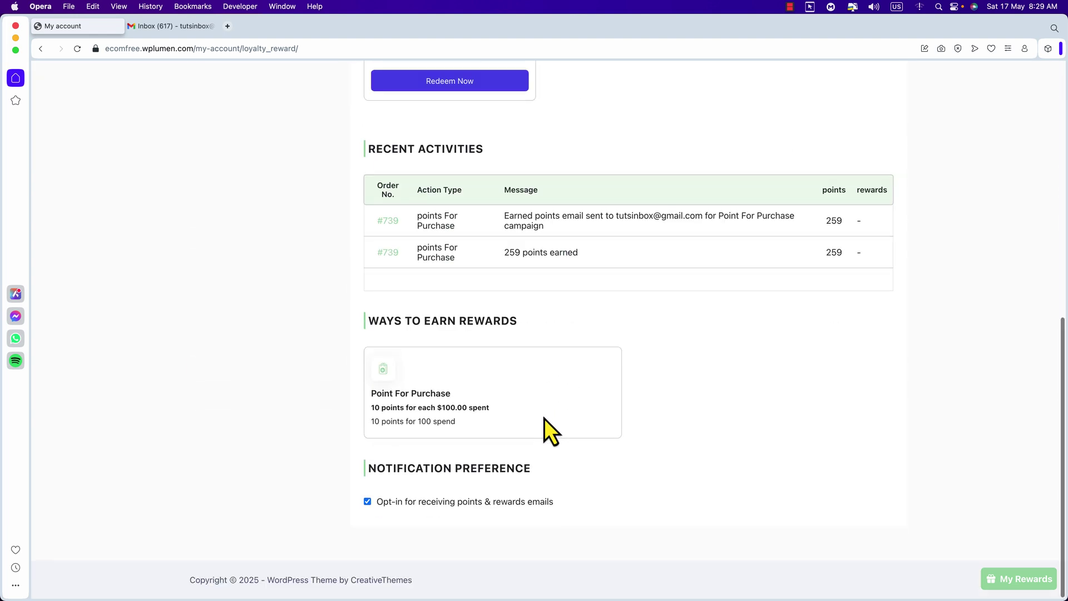
pyautogui.scroll(8, 544, 418)
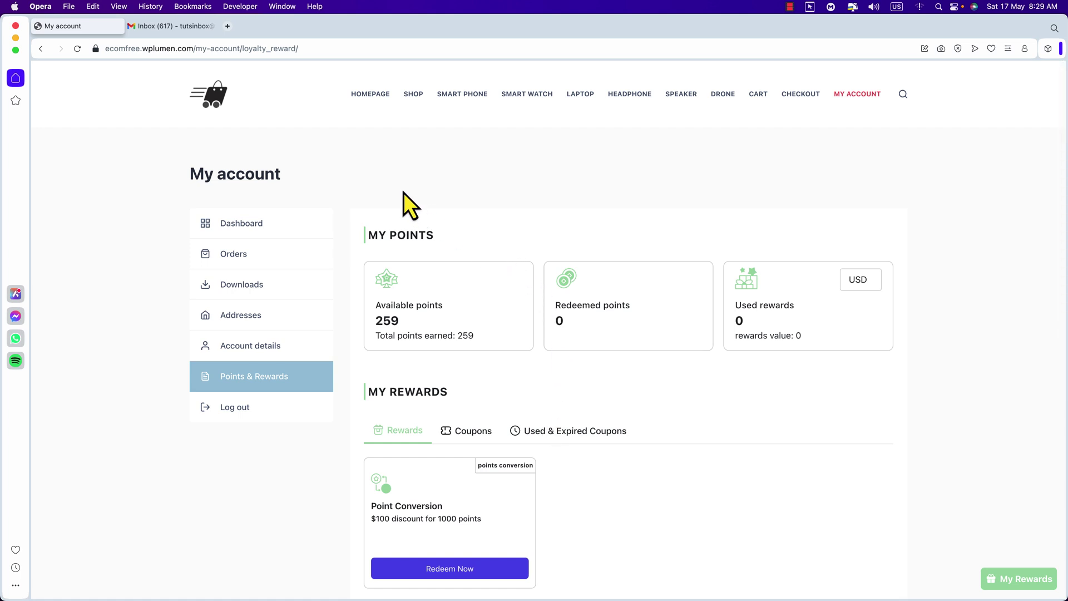
pyautogui.click(167, 27)
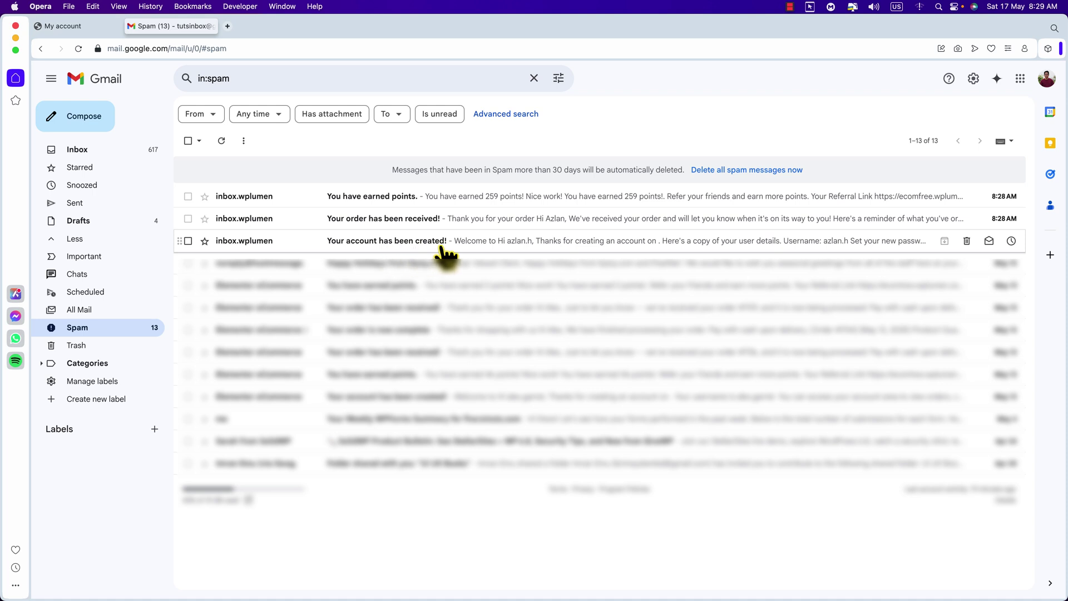
pyautogui.click(80, 31)
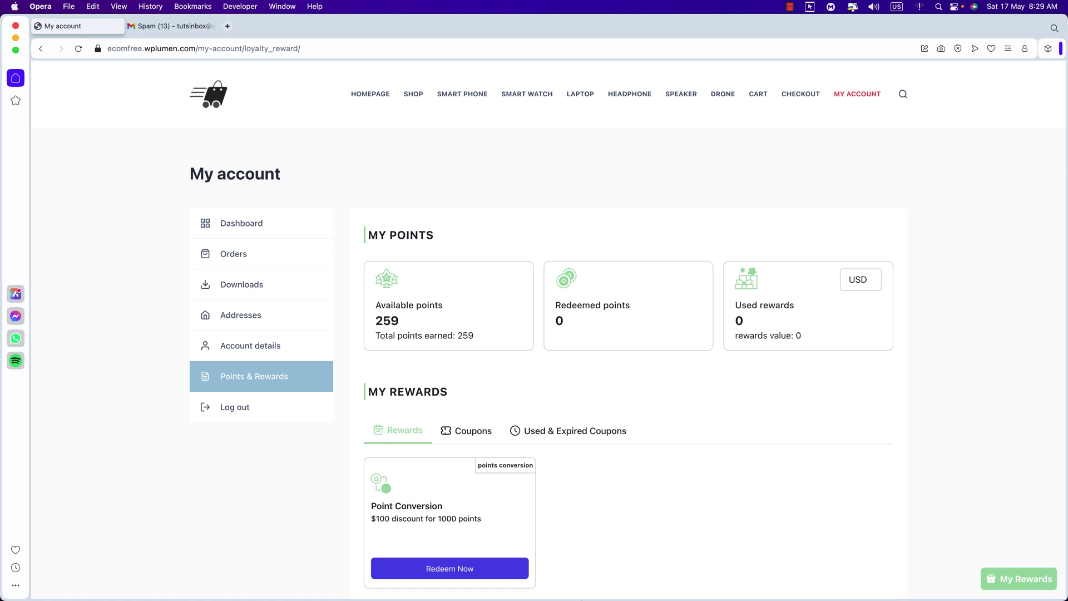
# - Switch to the WordPress admin in Chrome and open the customer's new WooCommerce order for editing
pyautogui.moveTo(631, 587)
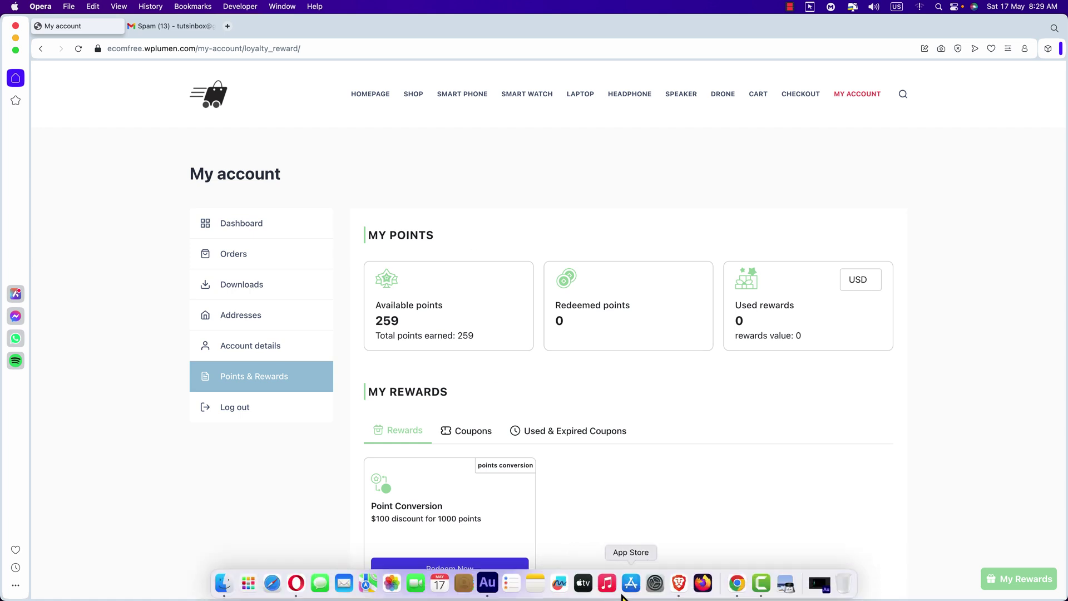
pyautogui.click(737, 584)
pyautogui.click(125, 29)
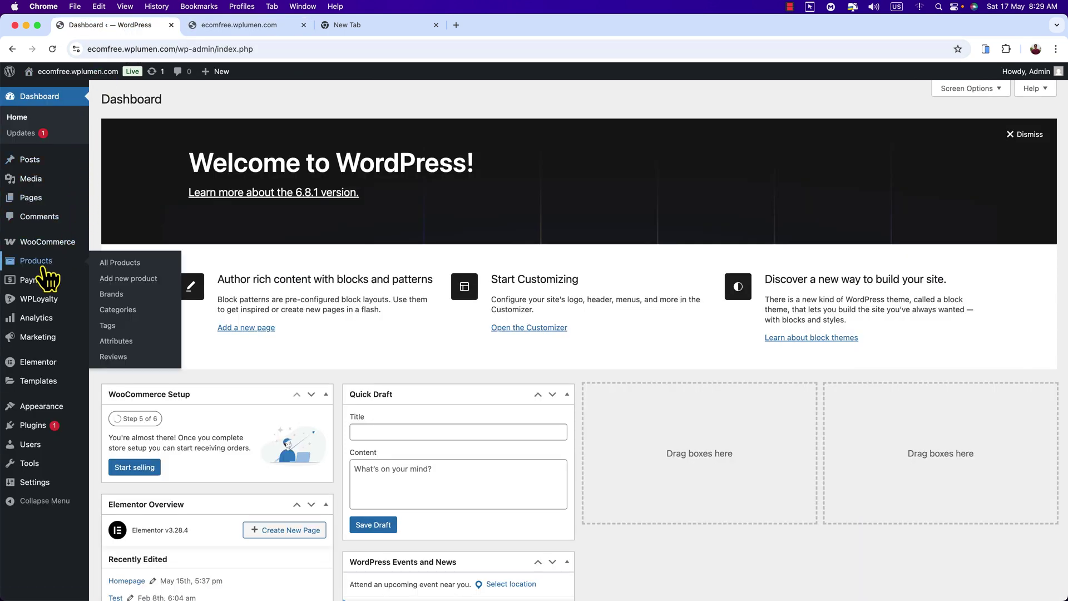
pyautogui.moveTo(49, 245)
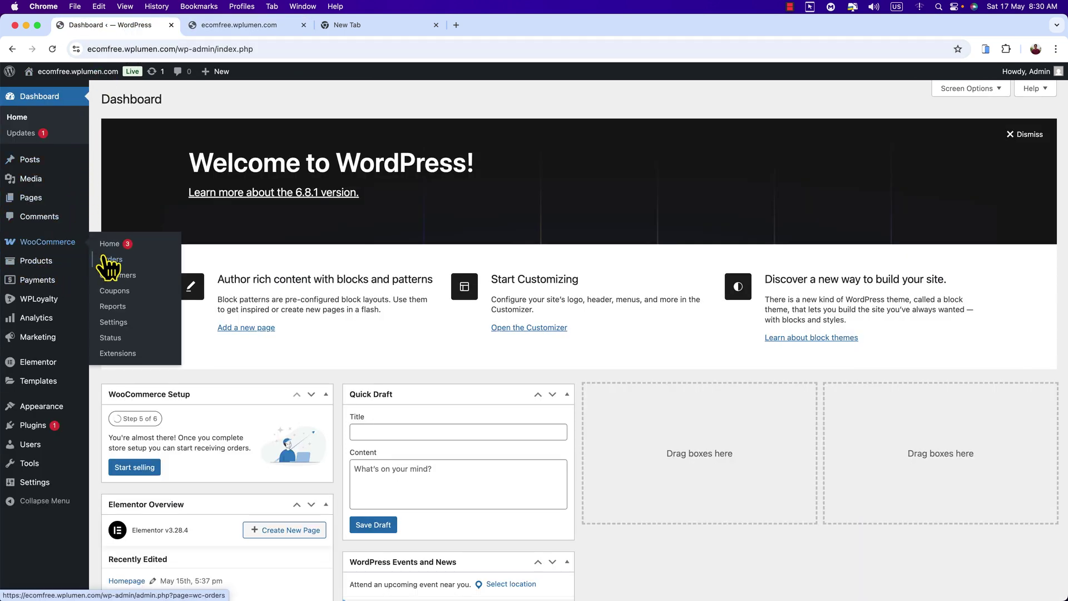
pyautogui.click(112, 265)
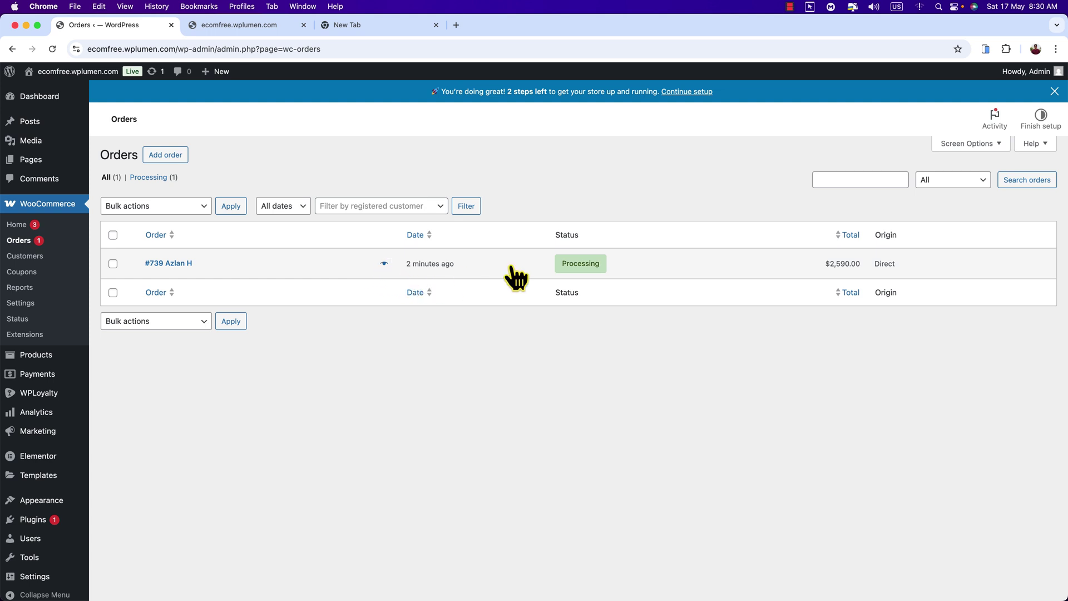
pyautogui.click(174, 266)
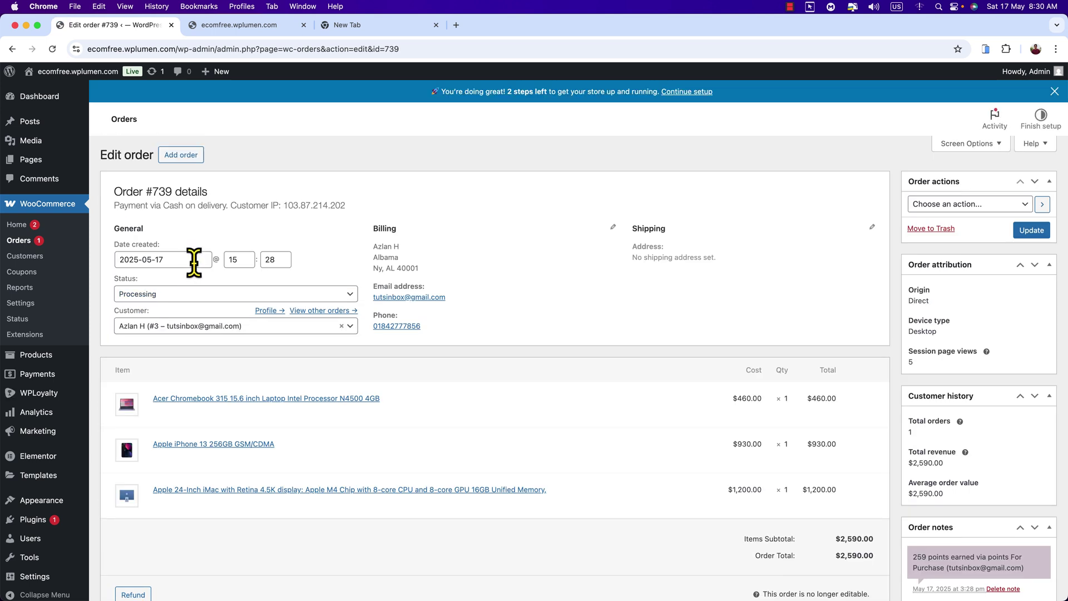
# - Set the order status to Completed, update the order, and return to the Orders list
pyautogui.click(195, 295)
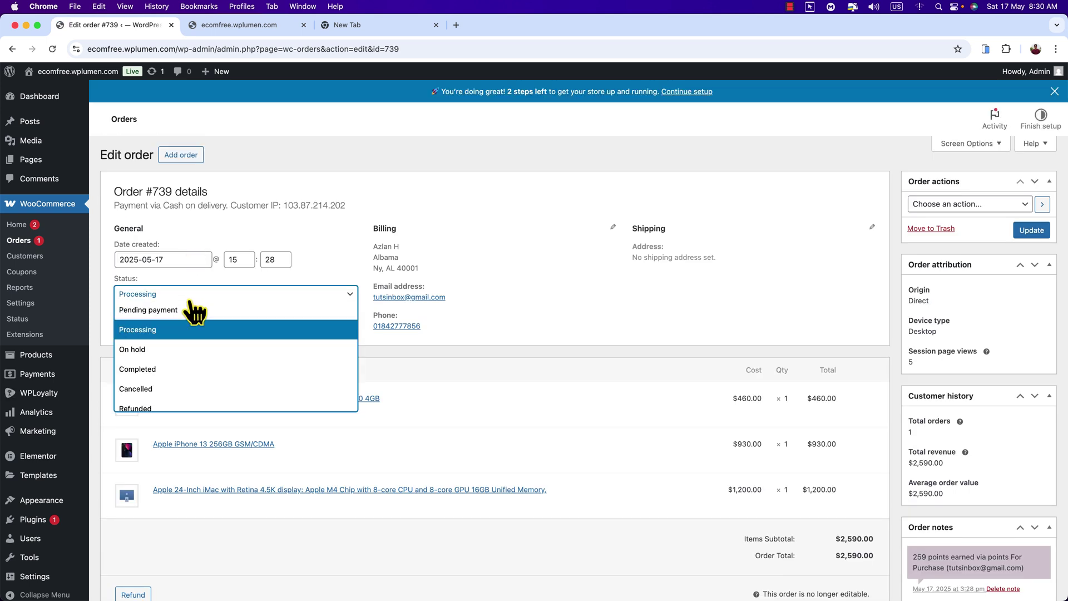
pyautogui.click(170, 370)
pyautogui.click(1030, 232)
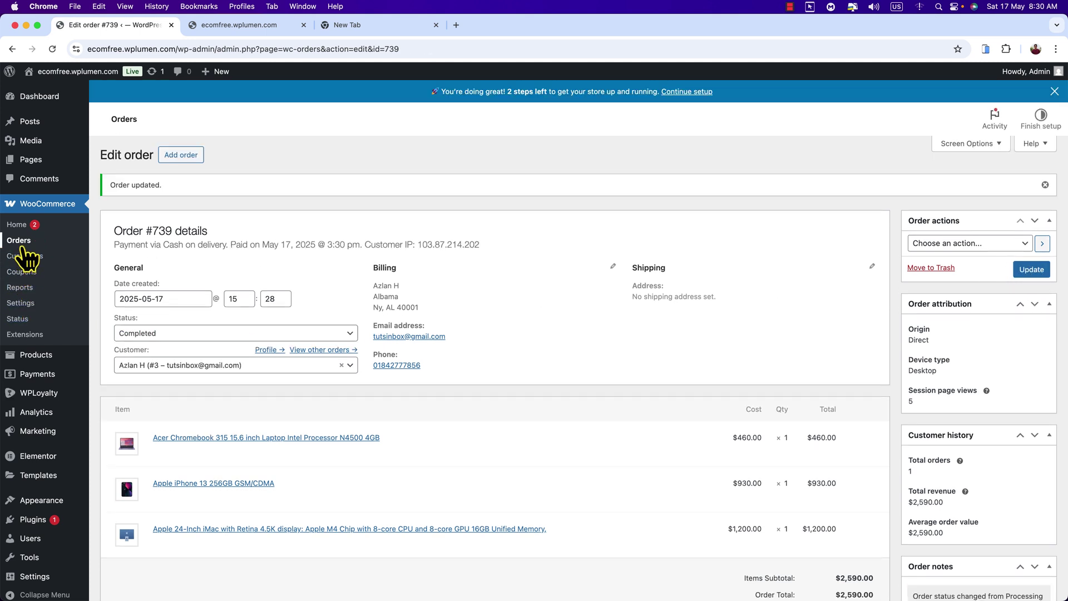
pyautogui.click(23, 245)
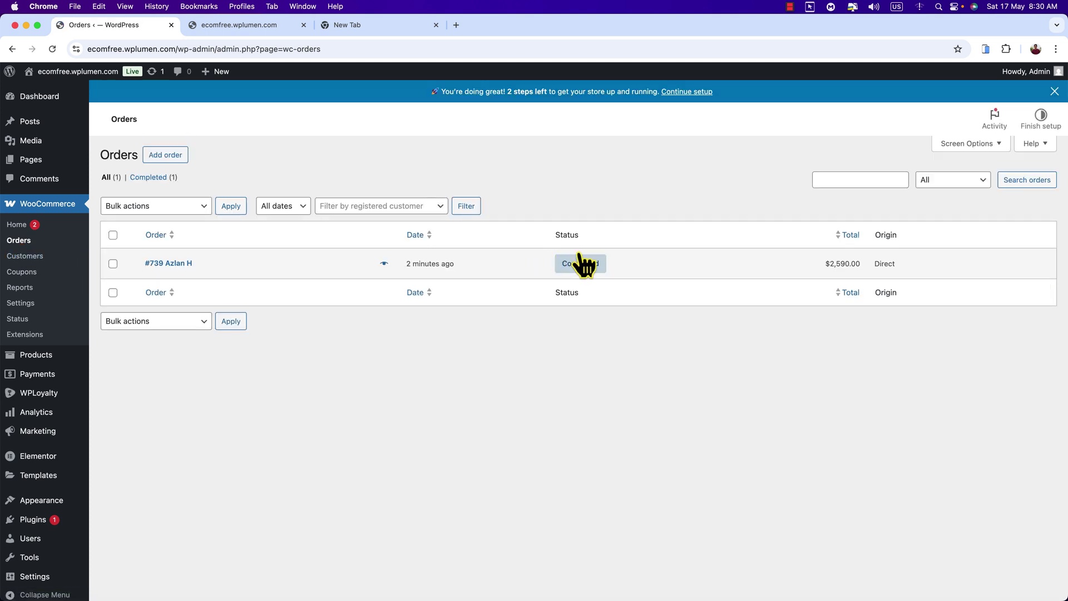
# - Switch back to the customer's account in Opera, refresh Points & Rewards, and highlight the available points, redeemed points and used rewards
pyautogui.moveTo(172, 598)
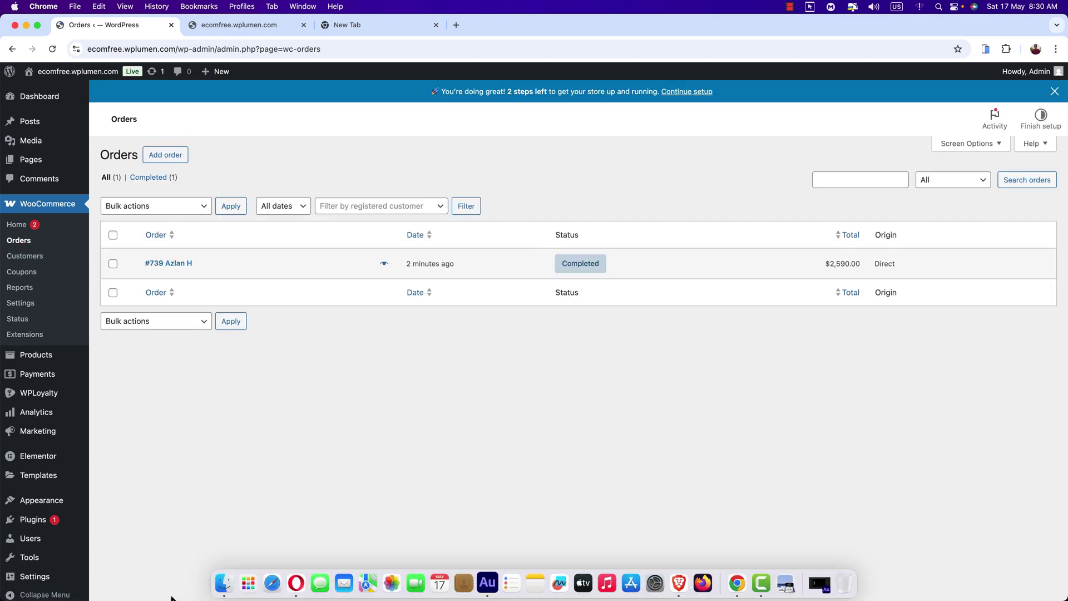
pyautogui.click(295, 584)
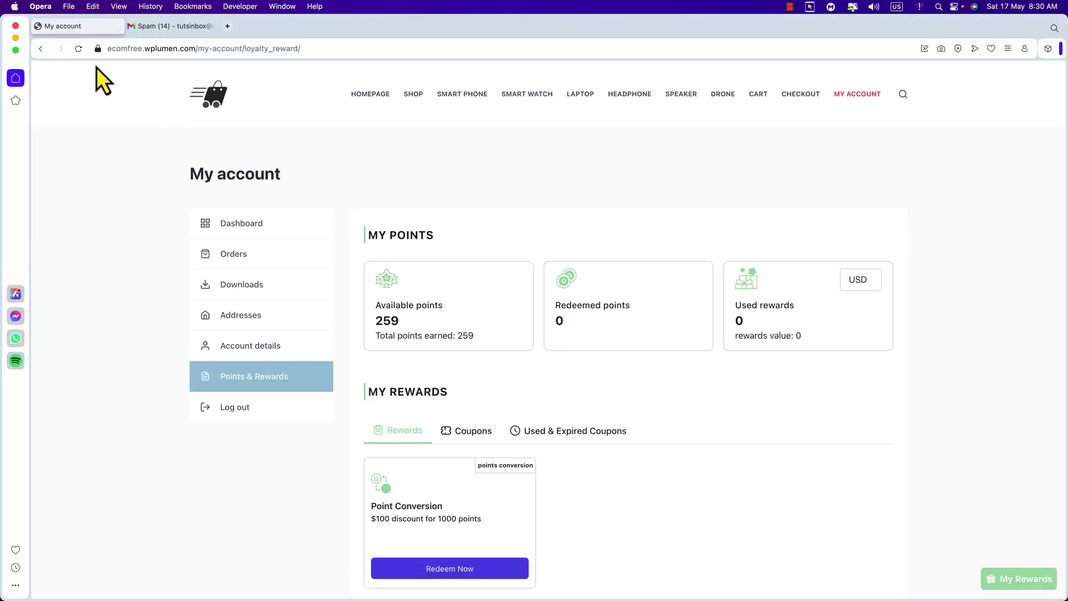
pyautogui.click(79, 49)
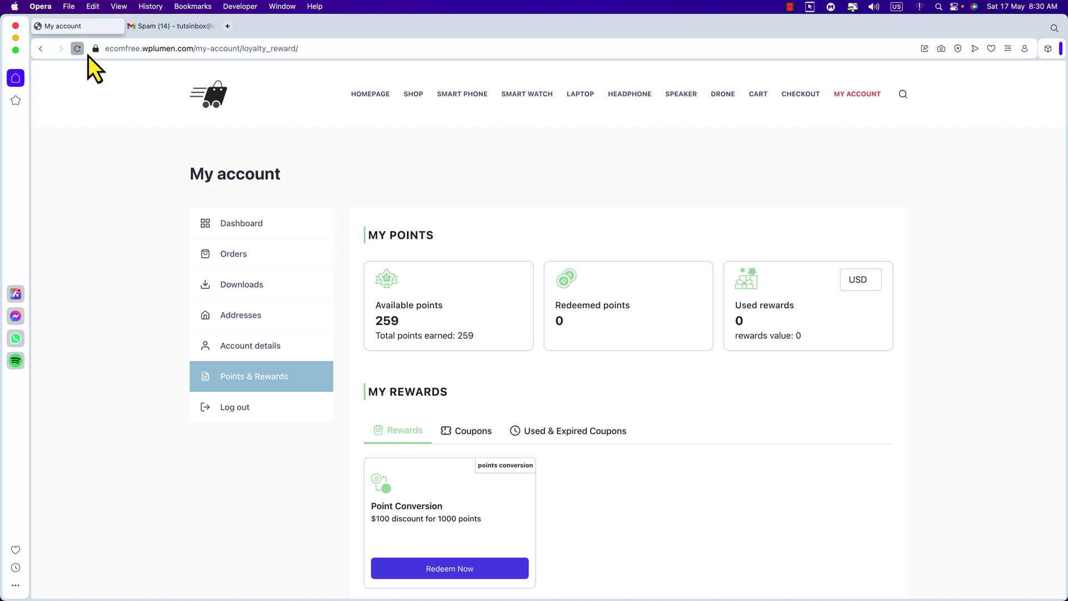
pyautogui.scroll(-2, 465, 276)
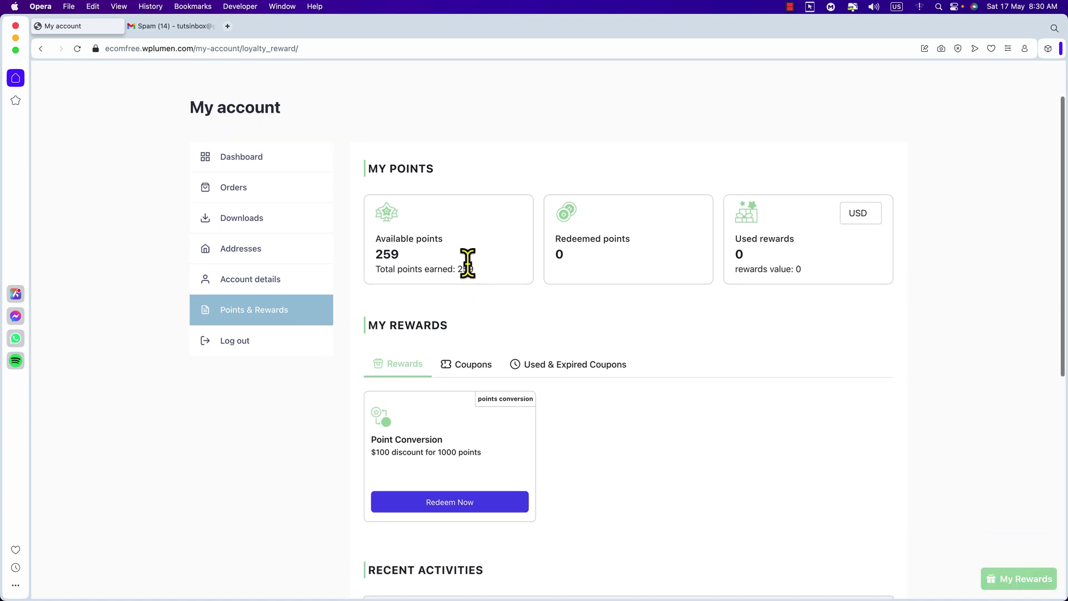
pyautogui.moveTo(402, 255); pyautogui.dragTo(378, 255)
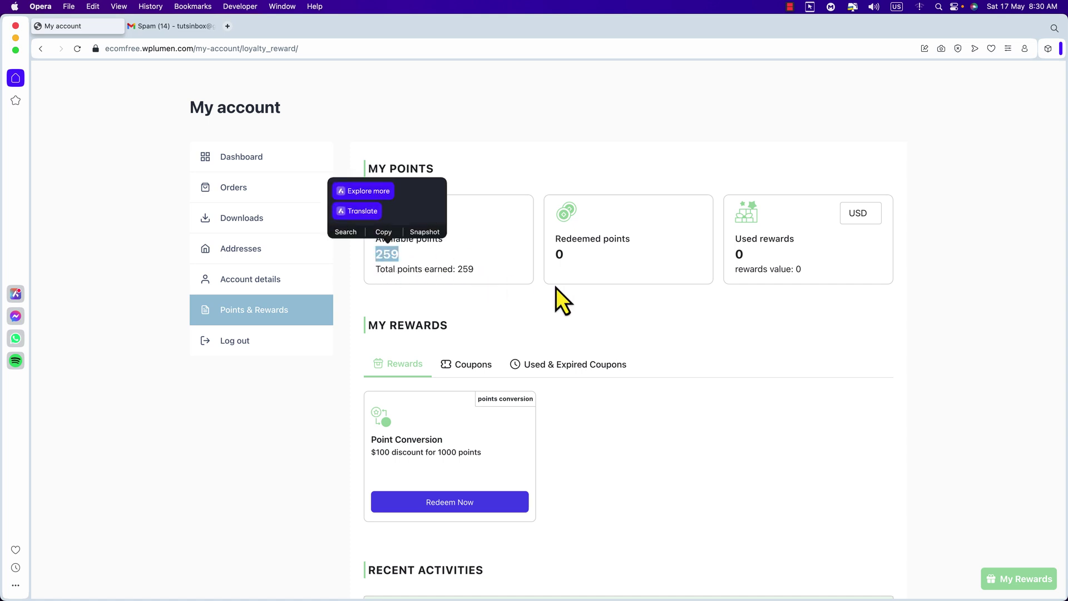
pyautogui.click(595, 278)
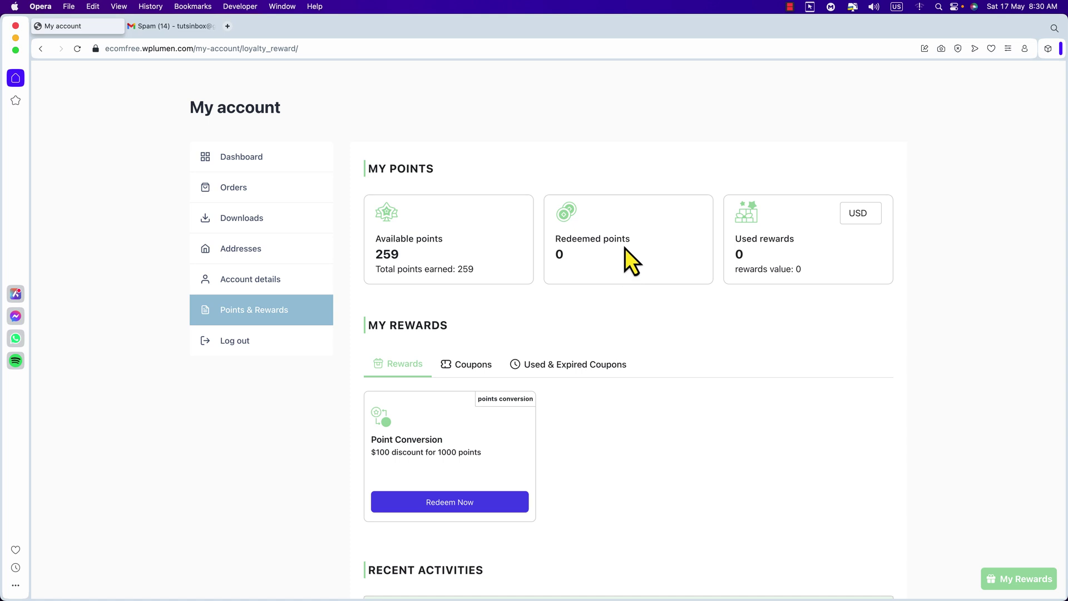
pyautogui.moveTo(629, 239); pyautogui.dragTo(564, 242)
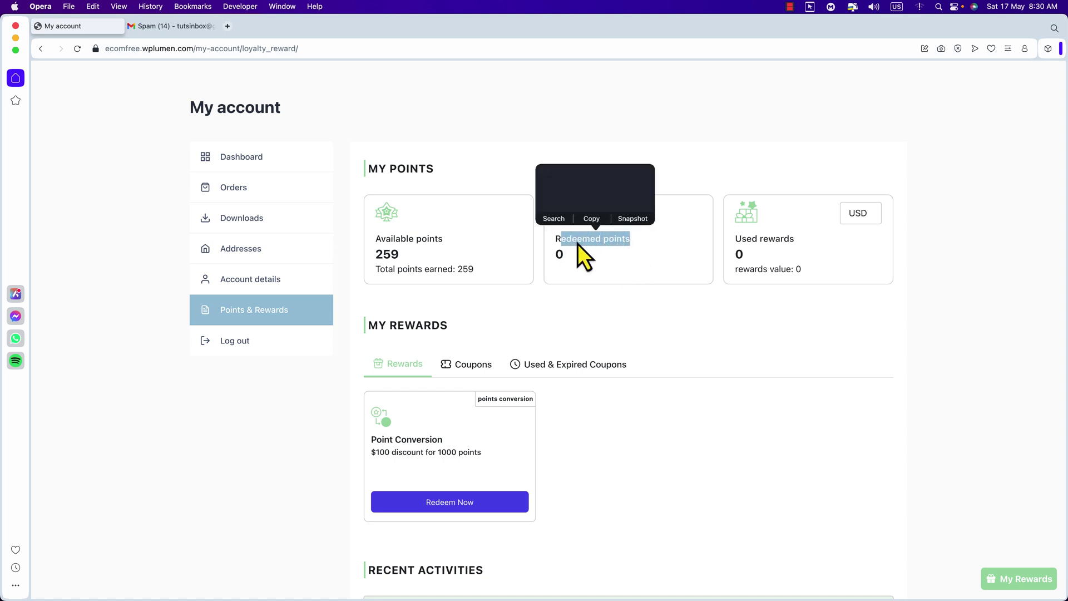
pyautogui.moveTo(807, 243); pyautogui.dragTo(732, 243)
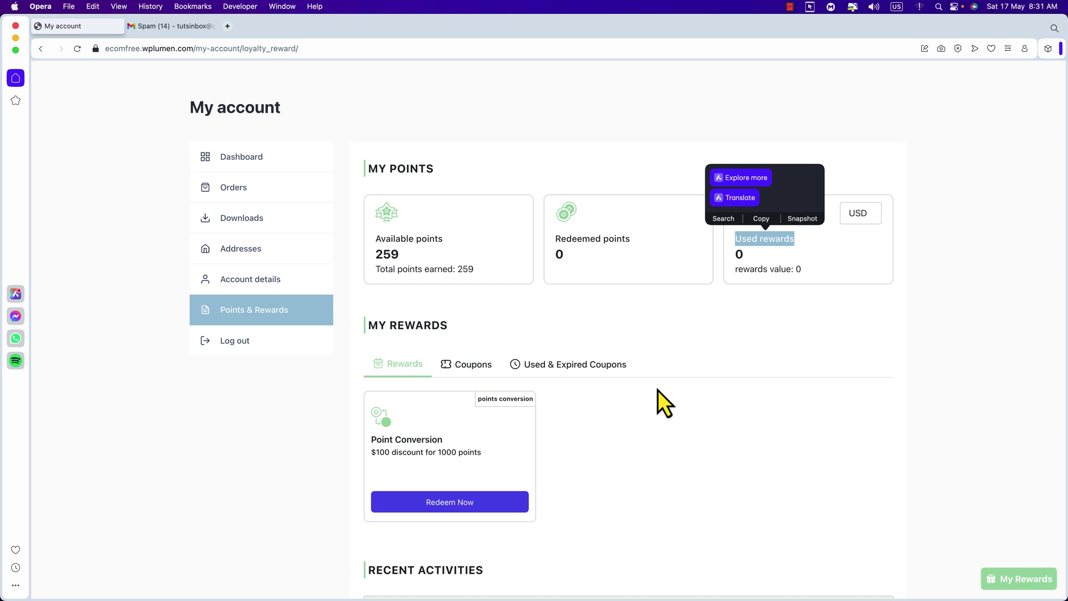
# - Highlight the discount amount and required points in the Point Conversion reward
pyautogui.scroll(-3, 663, 412)
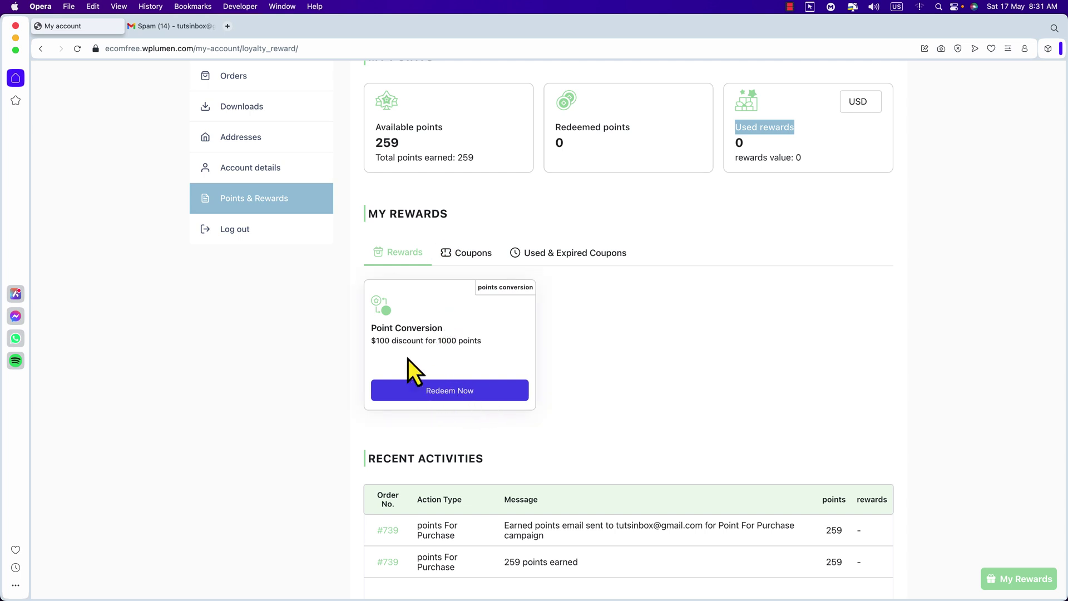
pyautogui.moveTo(388, 341); pyautogui.dragTo(371, 341)
pyautogui.moveTo(439, 341); pyautogui.dragTo(492, 351)
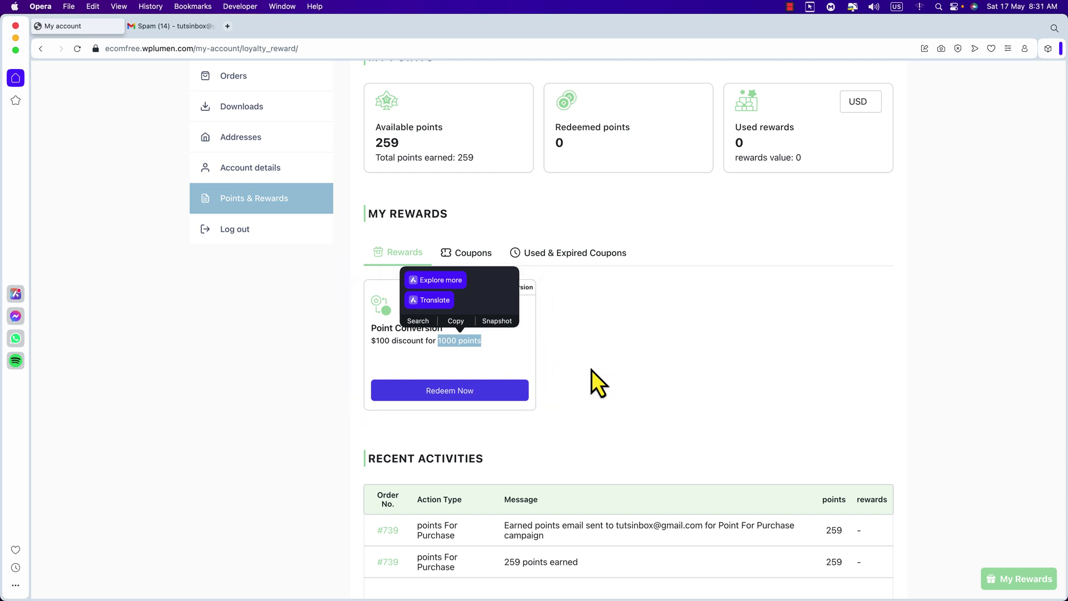
pyautogui.click(612, 372)
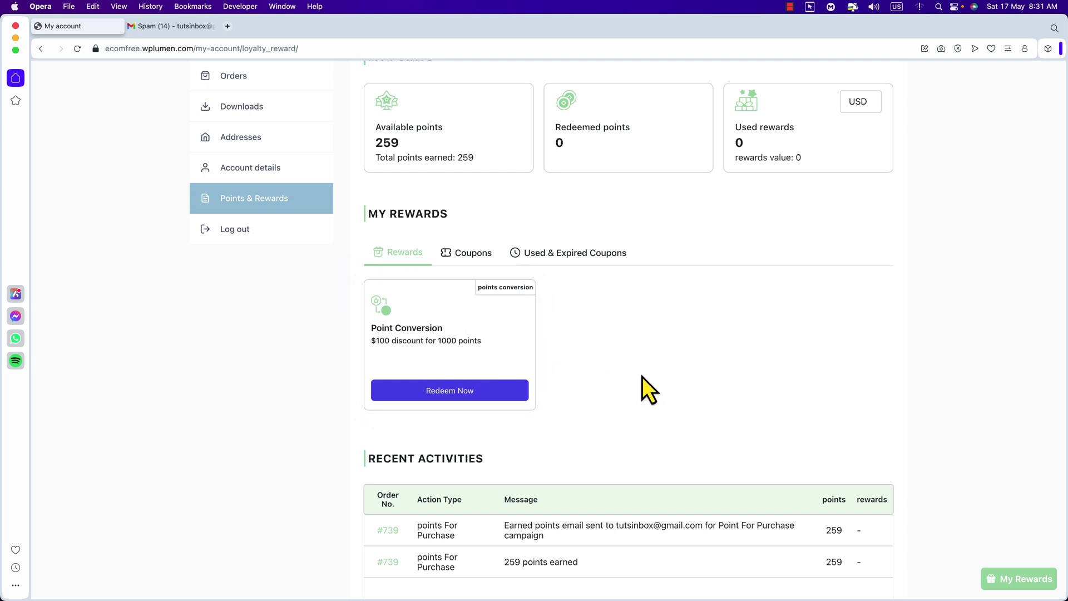
# - Redeem 100 points for a $10.00 discount with the Point Conversion reward
pyautogui.click(452, 392)
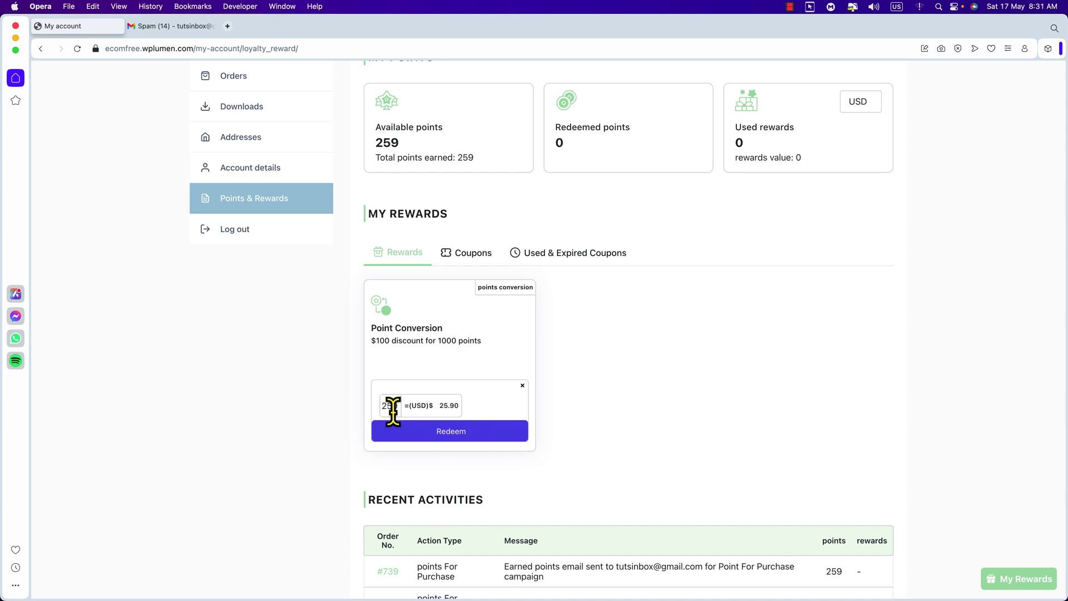
pyautogui.scroll(3, 458, 353)
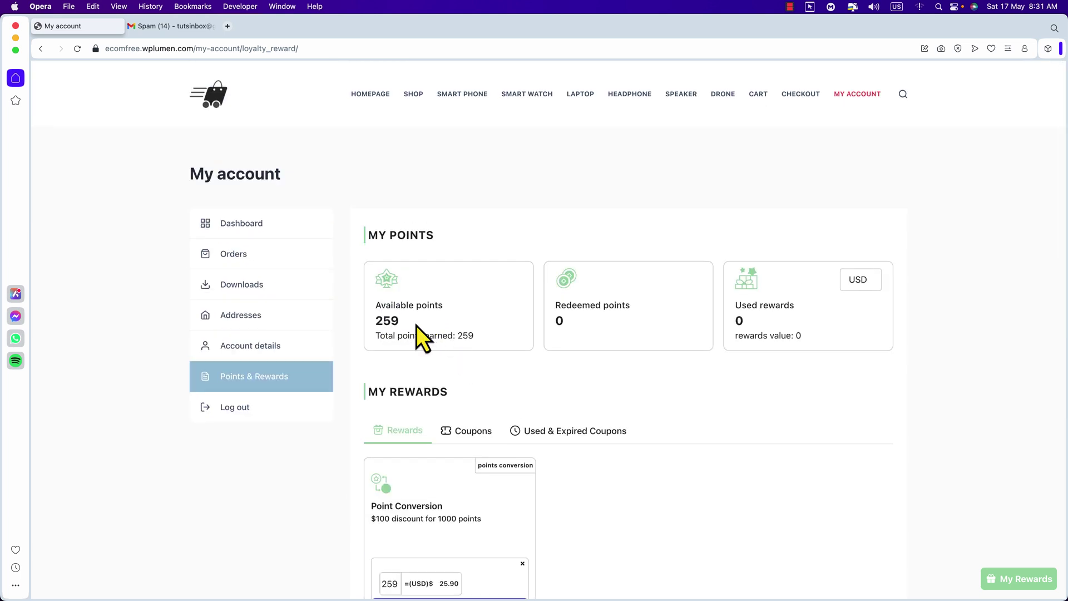
pyautogui.scroll(-2, 410, 332)
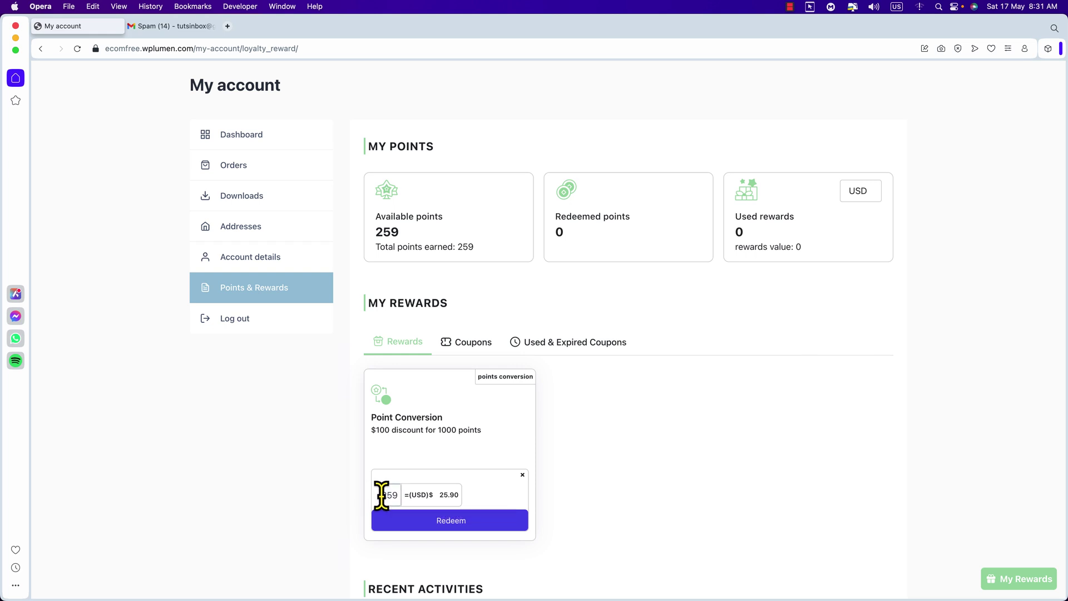
pyautogui.moveTo(381, 495); pyautogui.dragTo(401, 492)
pyautogui.write('100')
pyautogui.click(450, 523)
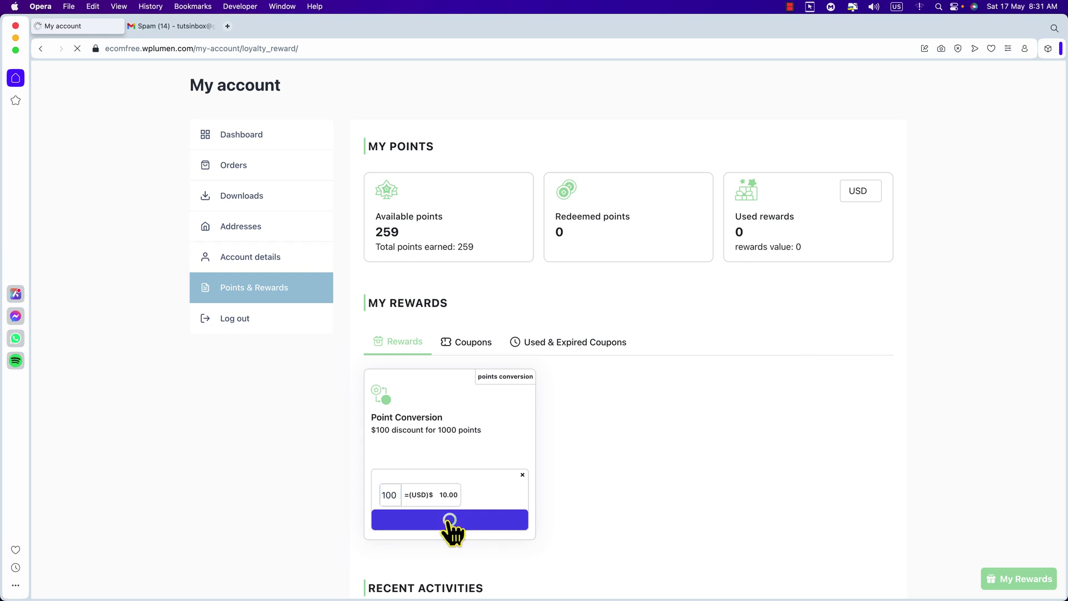
# - Review the generated Point Conversion coupon, the recent activities and the updated points totals
pyautogui.scroll(-7, 443, 551)
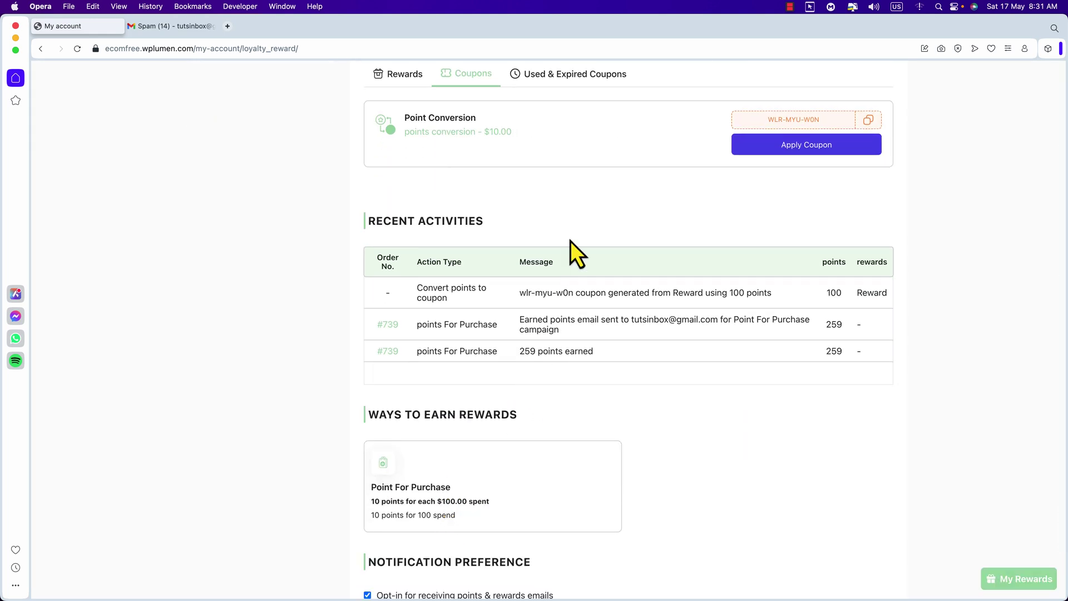
pyautogui.scroll(3, 569, 241)
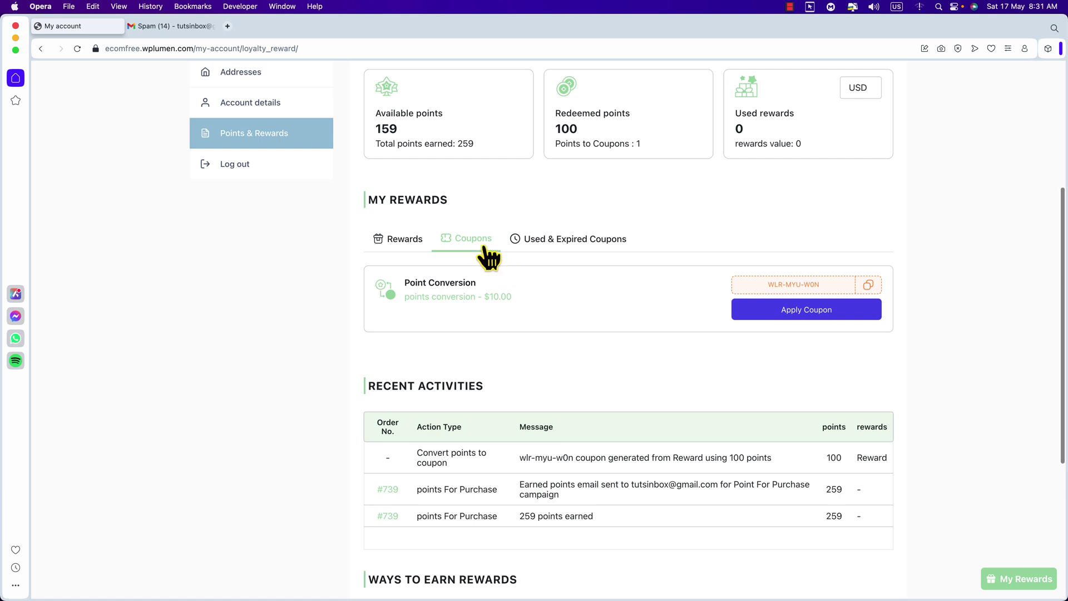
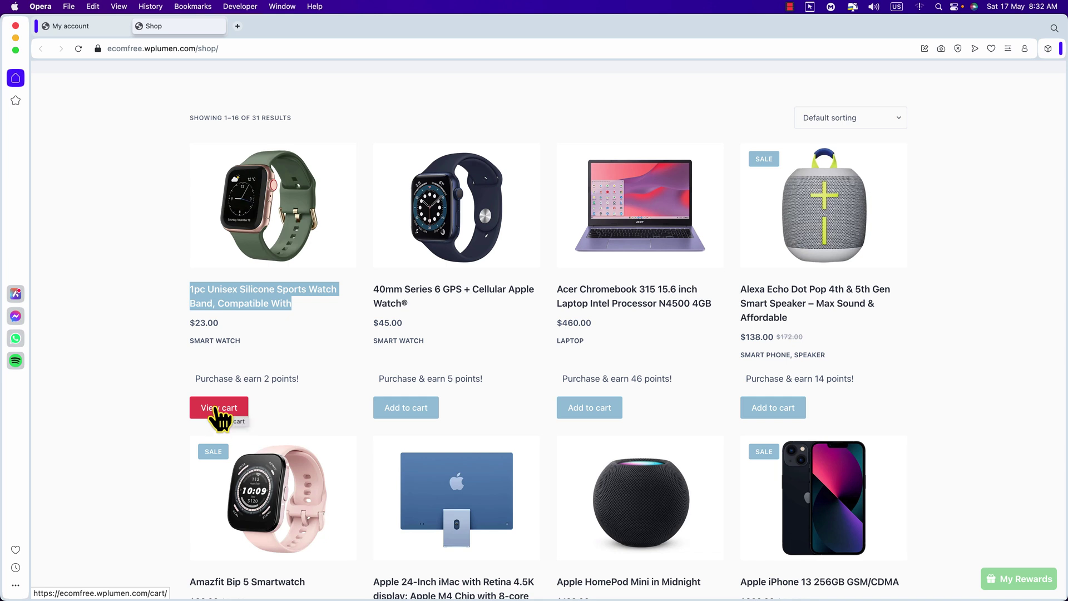
# - Open the cart and highlight the sports watch band's subtotal and the reward discount in the cart totals
pyautogui.click(215, 408)
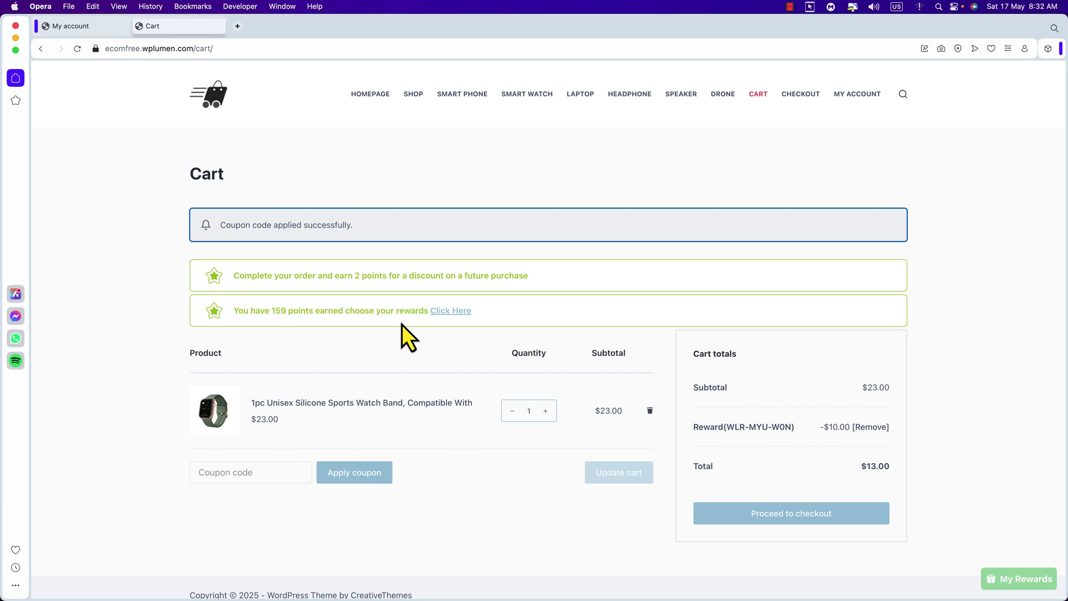
pyautogui.scroll(-1, 640, 371)
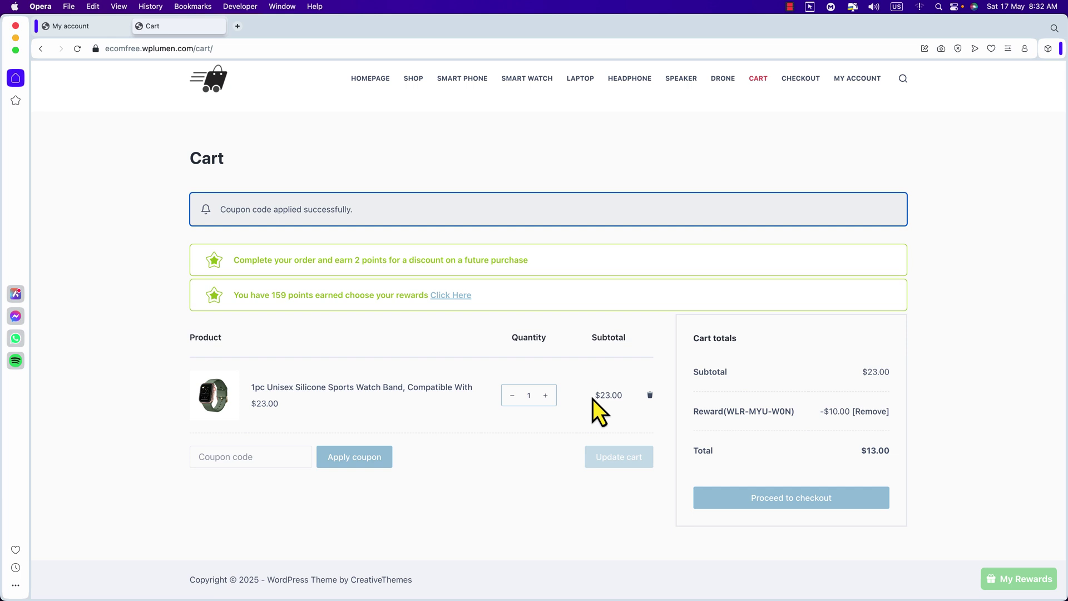
pyautogui.moveTo(594, 396); pyautogui.dragTo(623, 398)
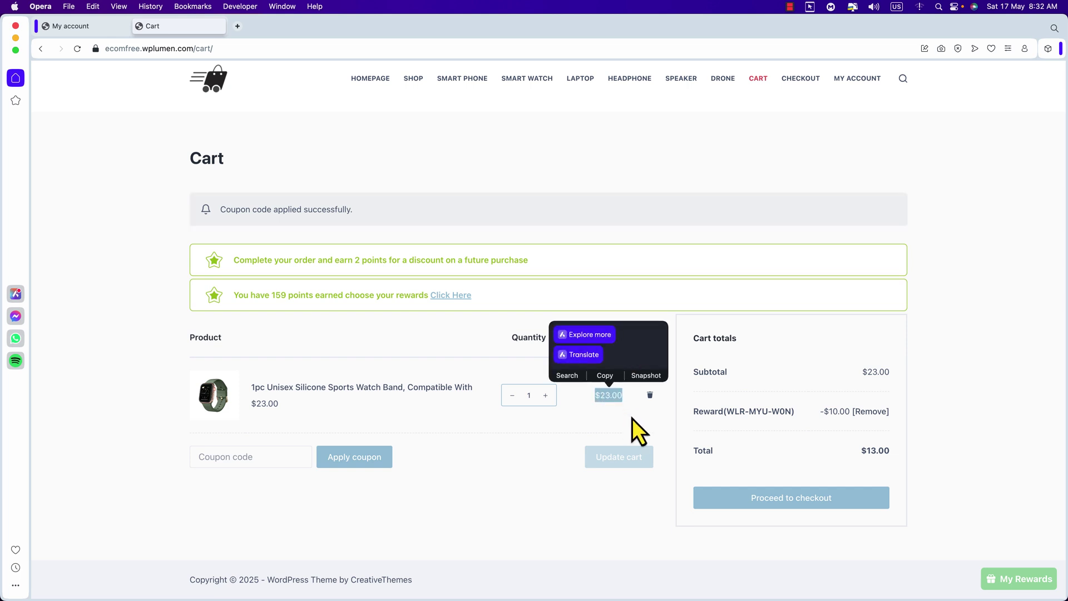
pyautogui.click(632, 418)
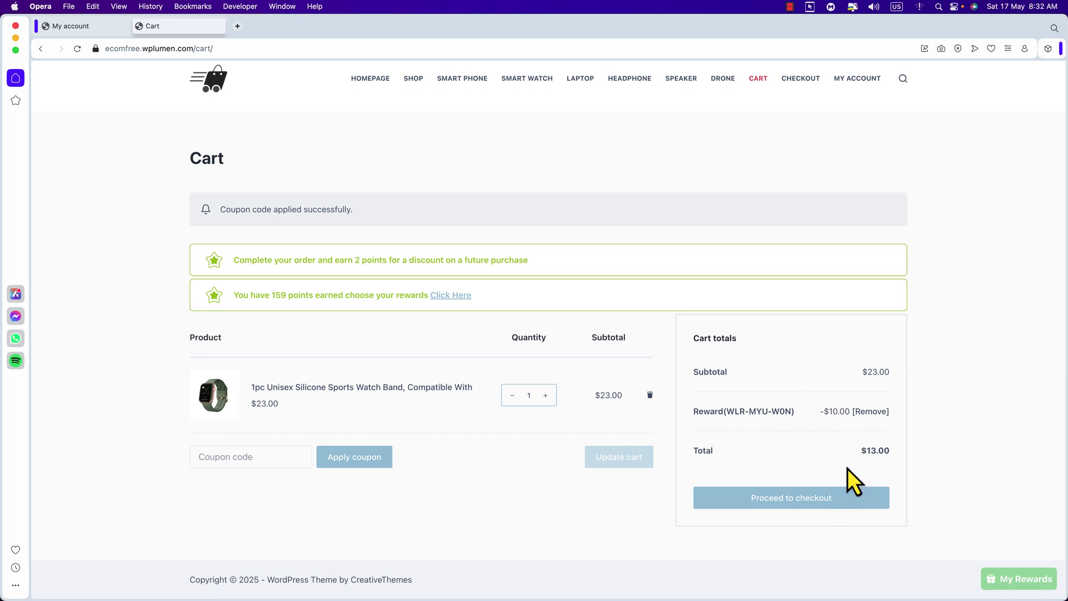
pyautogui.moveTo(823, 414); pyautogui.dragTo(849, 415)
pyautogui.click(813, 432)
# - Copy the Point Conversion coupon code from Points & Rewards and find it on the cart page
pyautogui.click(70, 26)
pyautogui.scroll(-5, 572, 395)
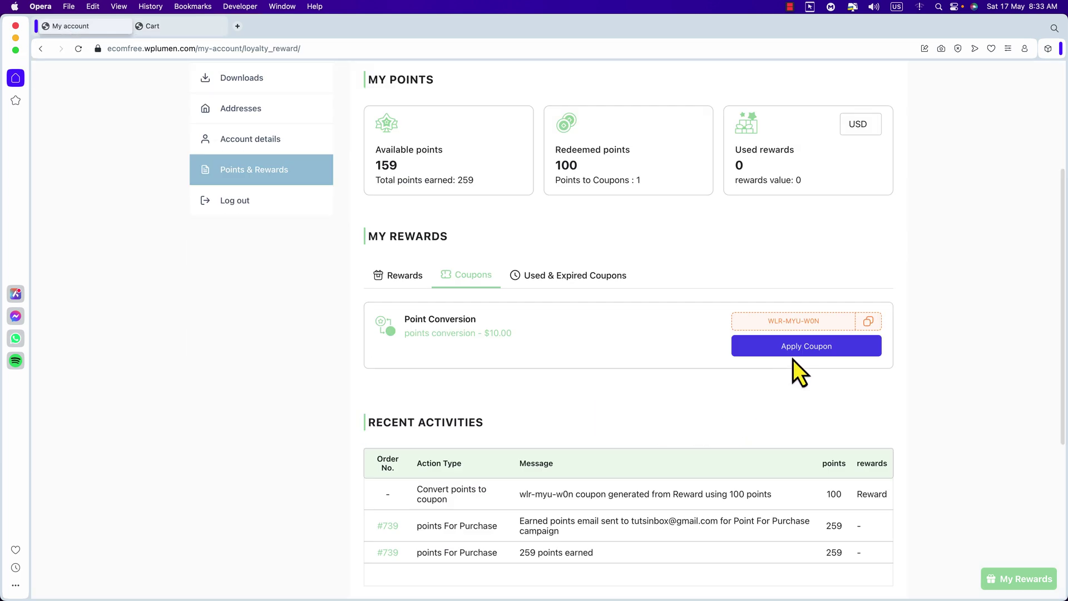
pyautogui.click(868, 323)
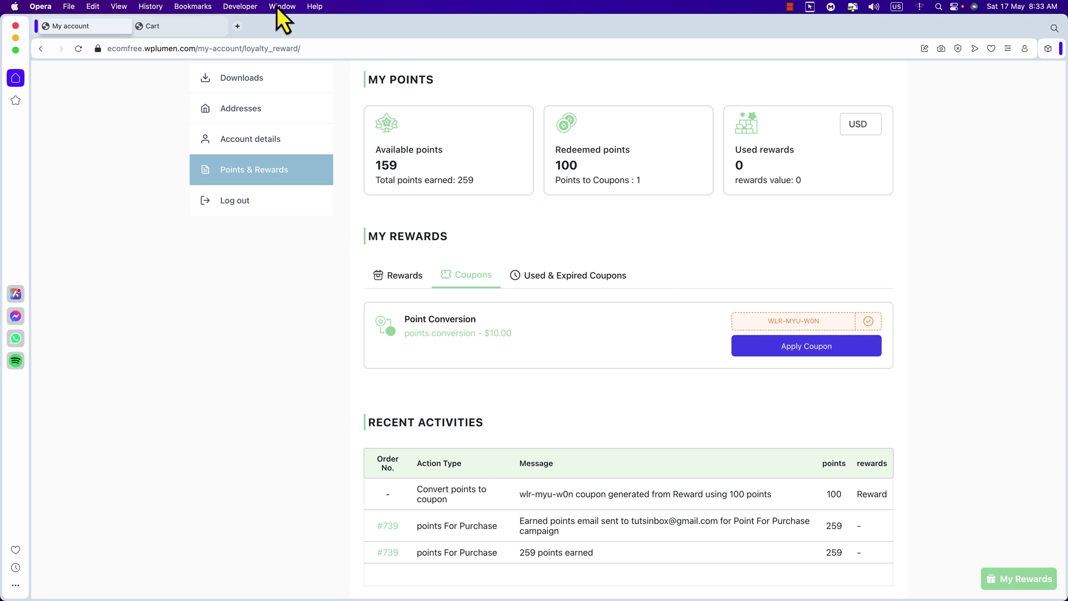
pyautogui.click(201, 25)
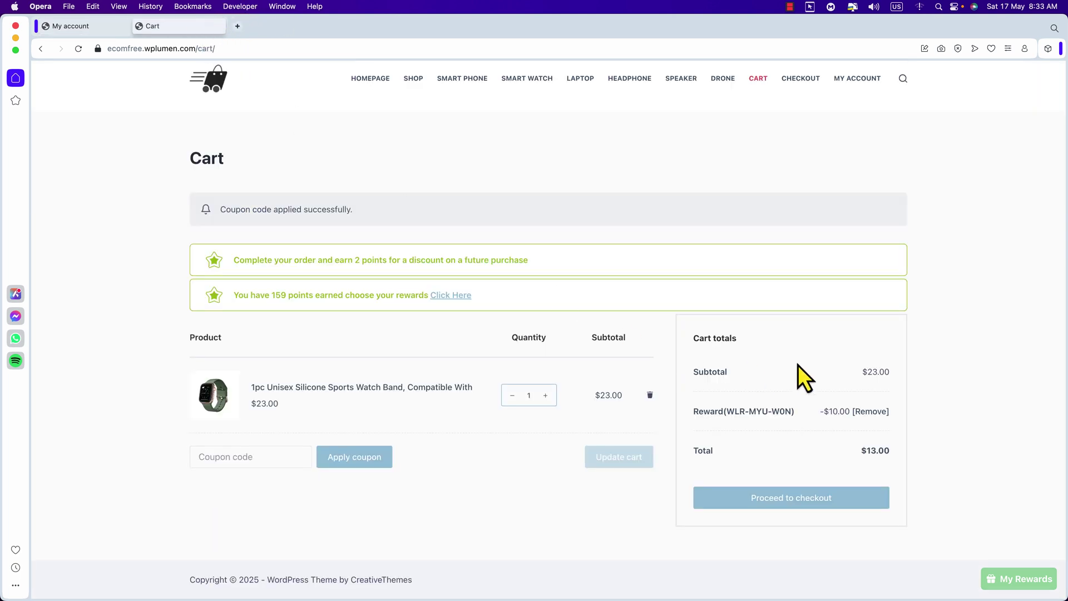
pyautogui.press('super+f')
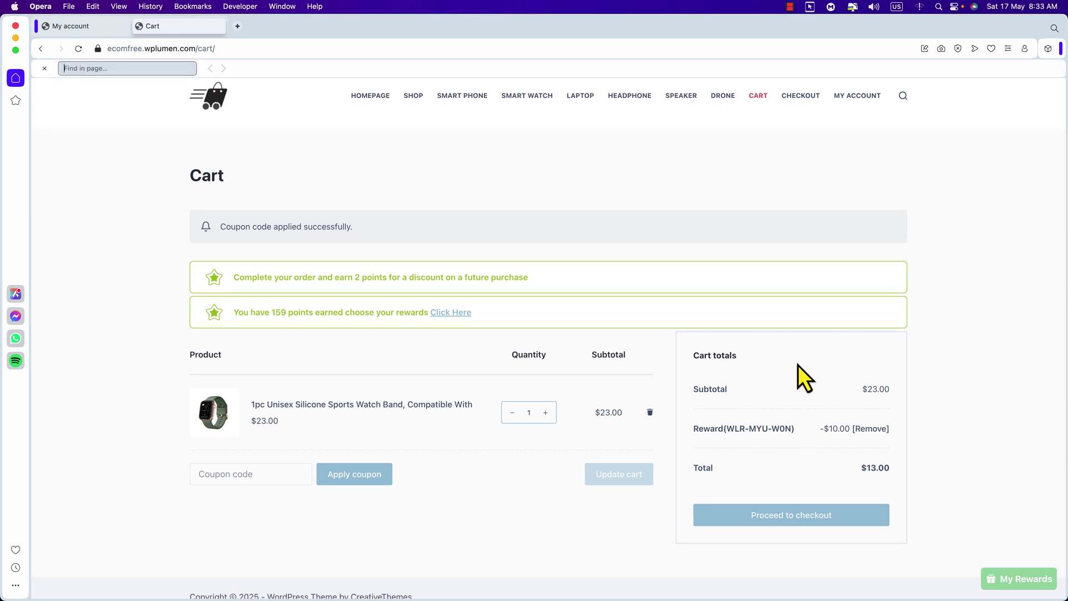
pyautogui.press('super+v')
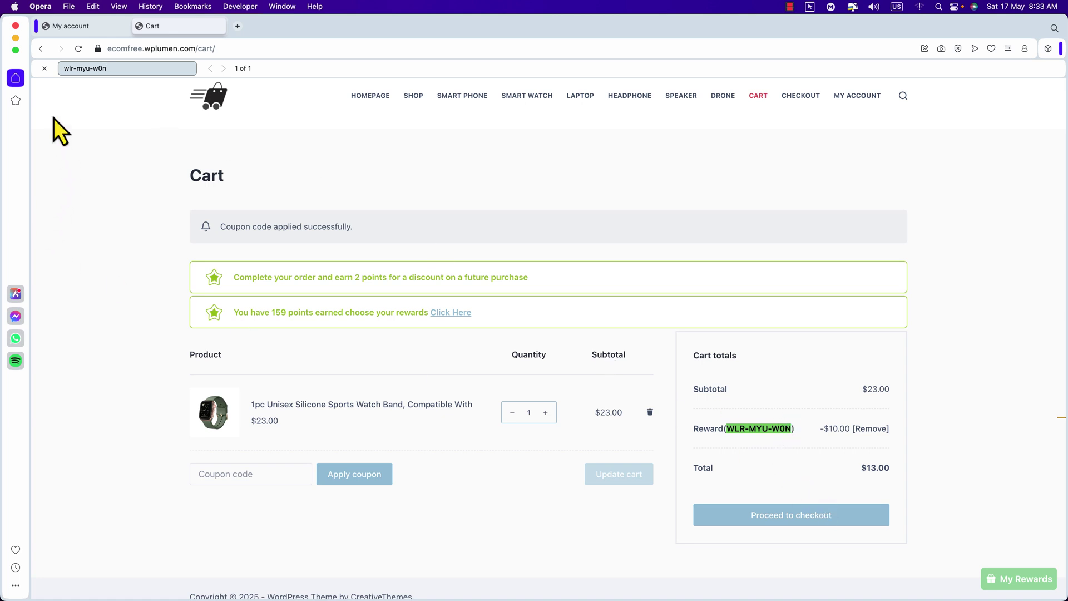
pyautogui.click(43, 70)
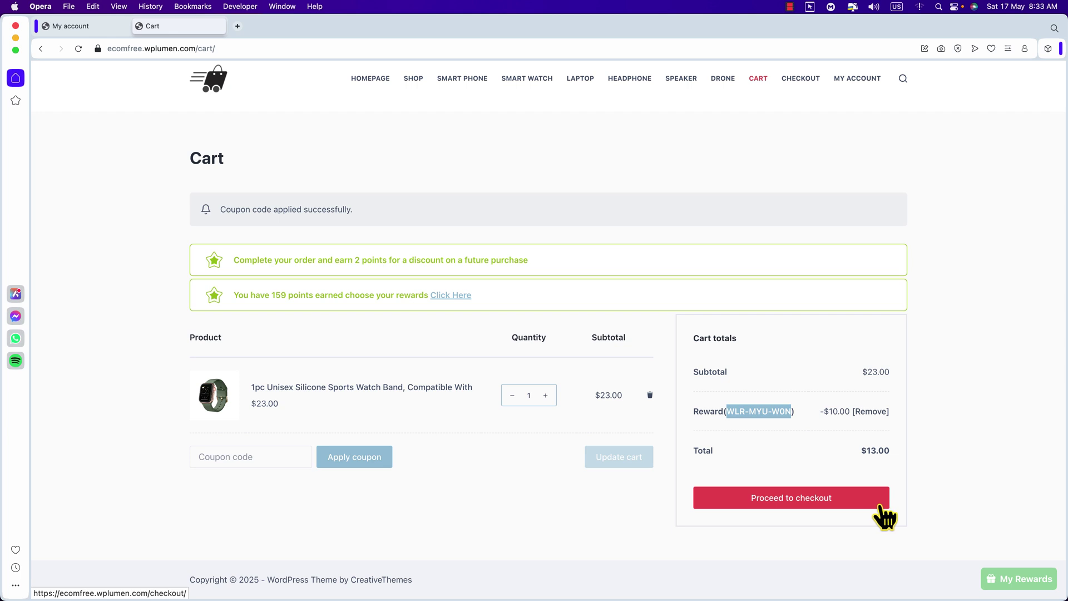
# - Proceed to checkout, place the cash-on-delivery order with the reward discount, and review the order details
pyautogui.click(913, 506)
pyautogui.click(828, 501)
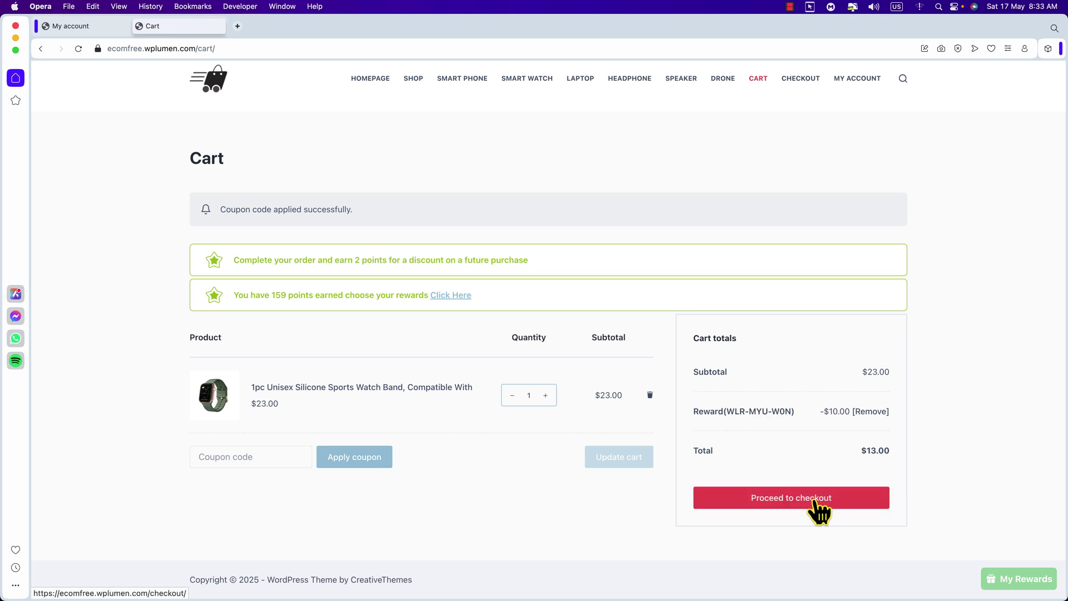
pyautogui.scroll(-5, 720, 472)
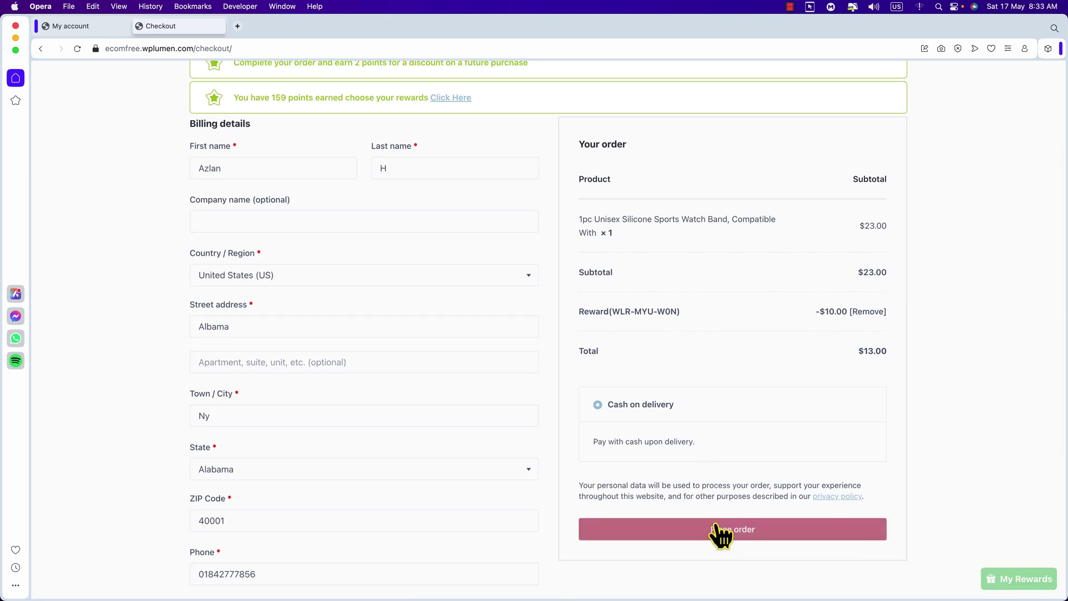
pyautogui.click(742, 534)
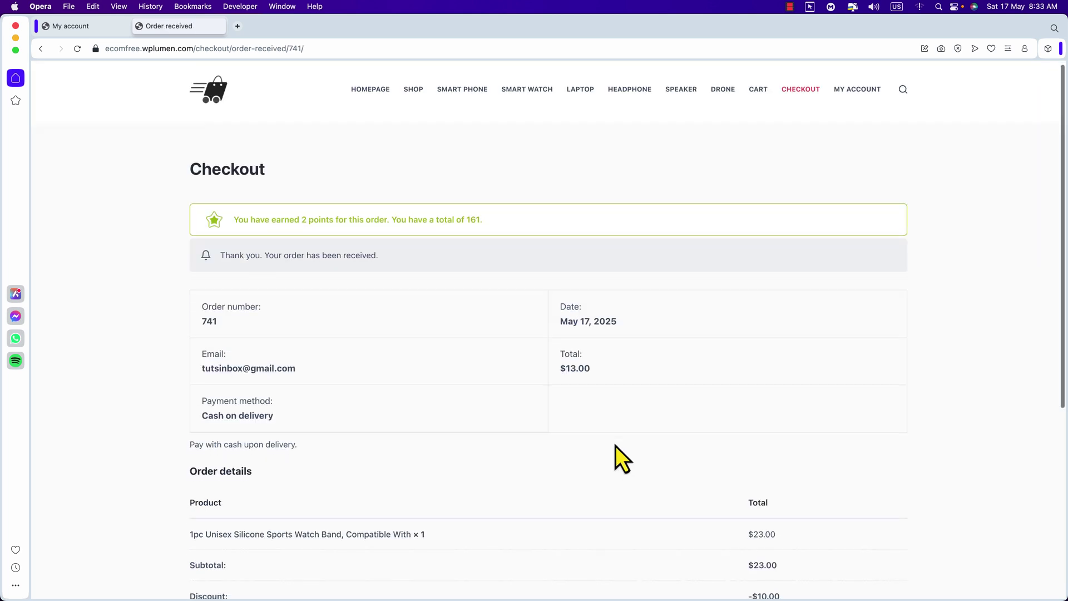
pyautogui.scroll(-2, 615, 458)
pyautogui.scroll(-2, 614, 433)
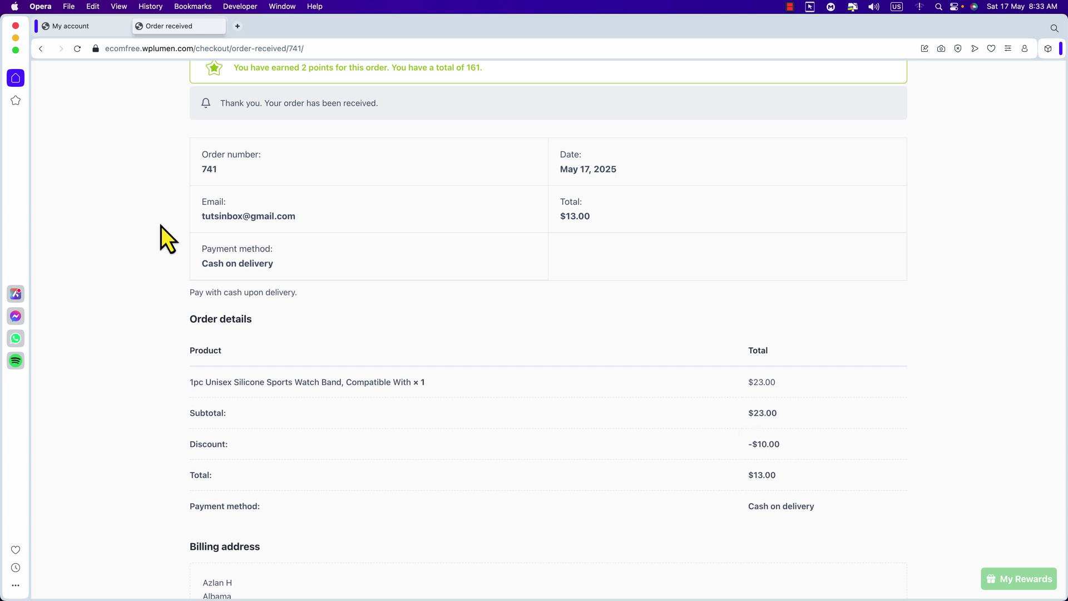
# - Return to Points & Rewards, refresh it, and highlight the available points and the number of points-to-coupons conversions
pyautogui.click(99, 30)
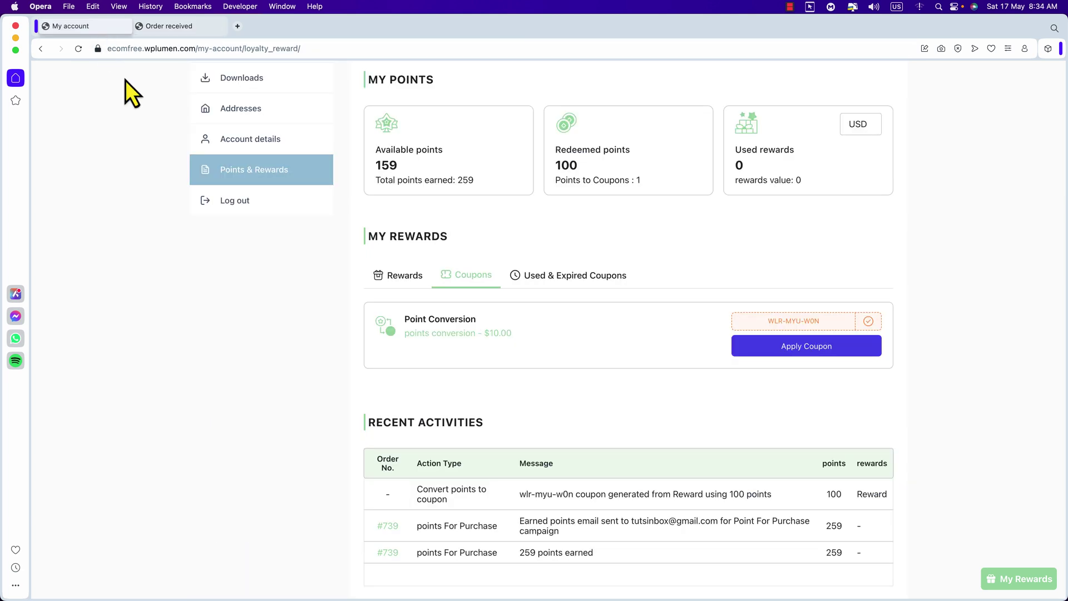
pyautogui.scroll(4, 210, 229)
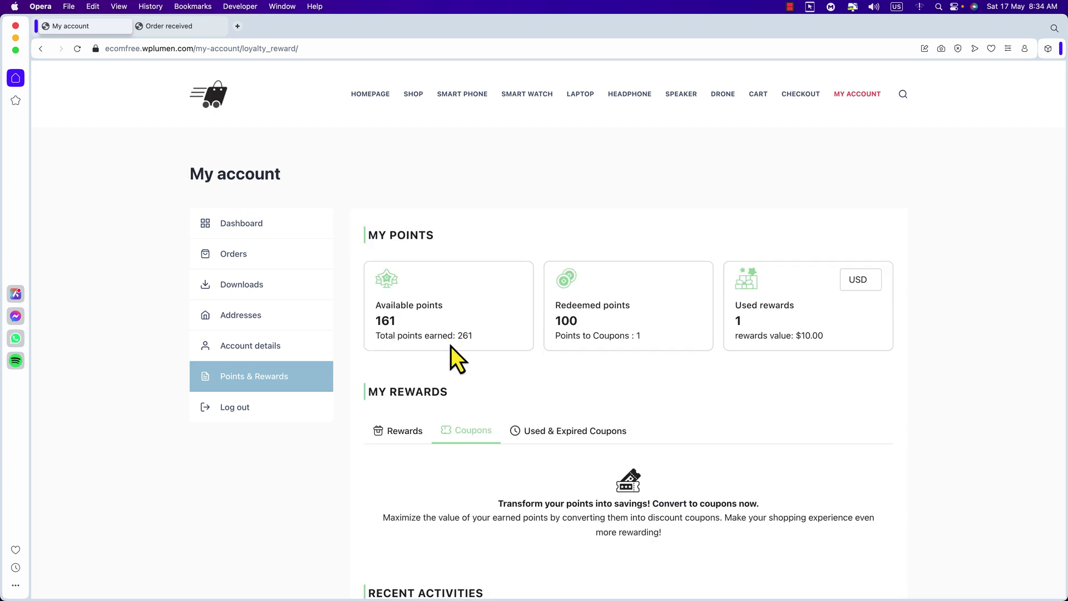
pyautogui.doubleClick(375, 320)
pyautogui.click(352, 380)
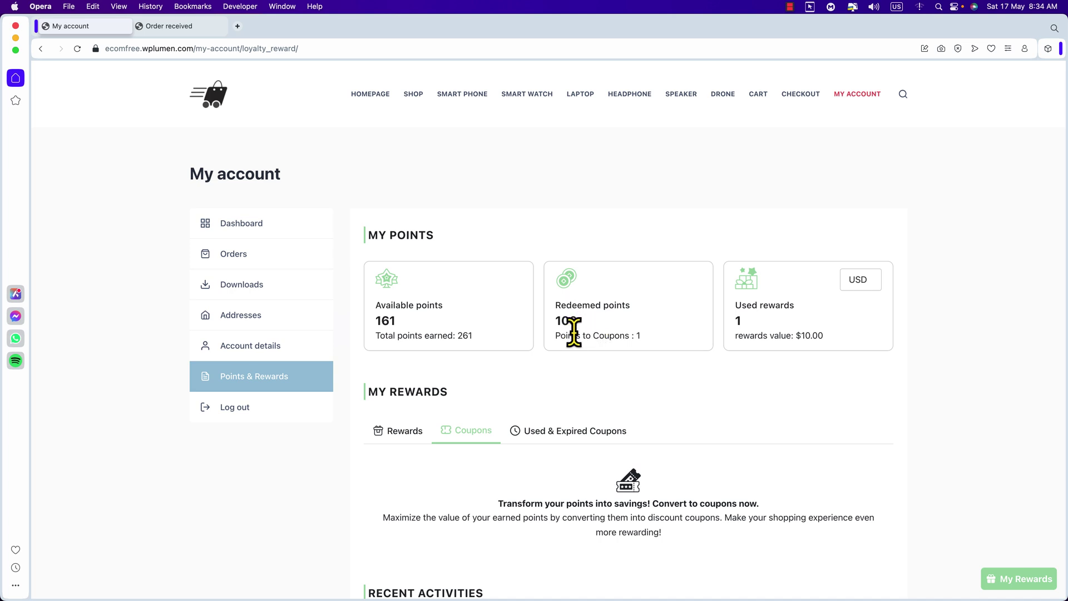
pyautogui.doubleClick(638, 336)
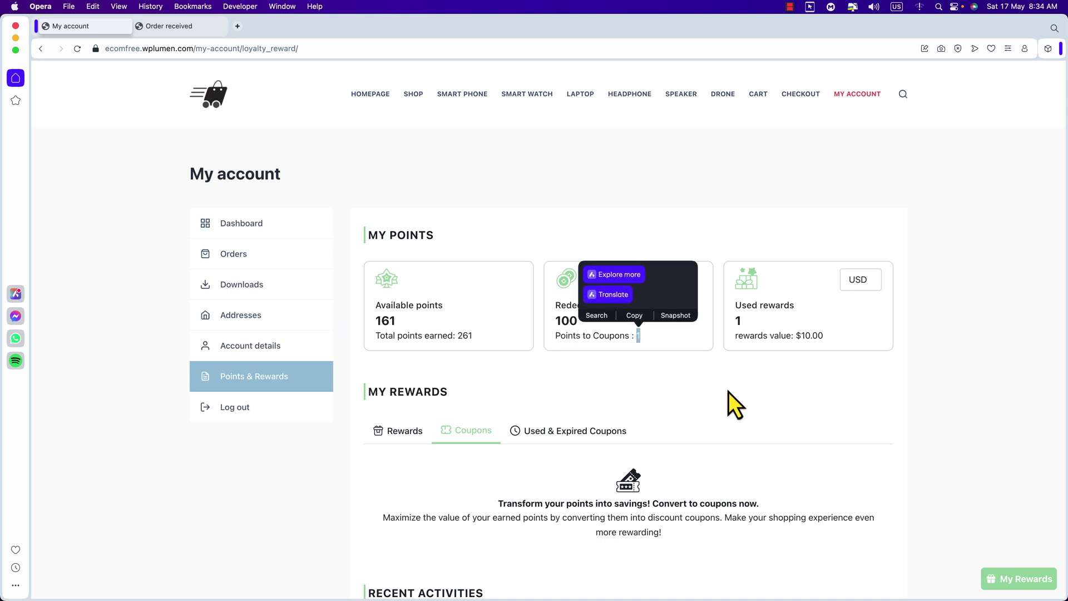
pyautogui.click(730, 391)
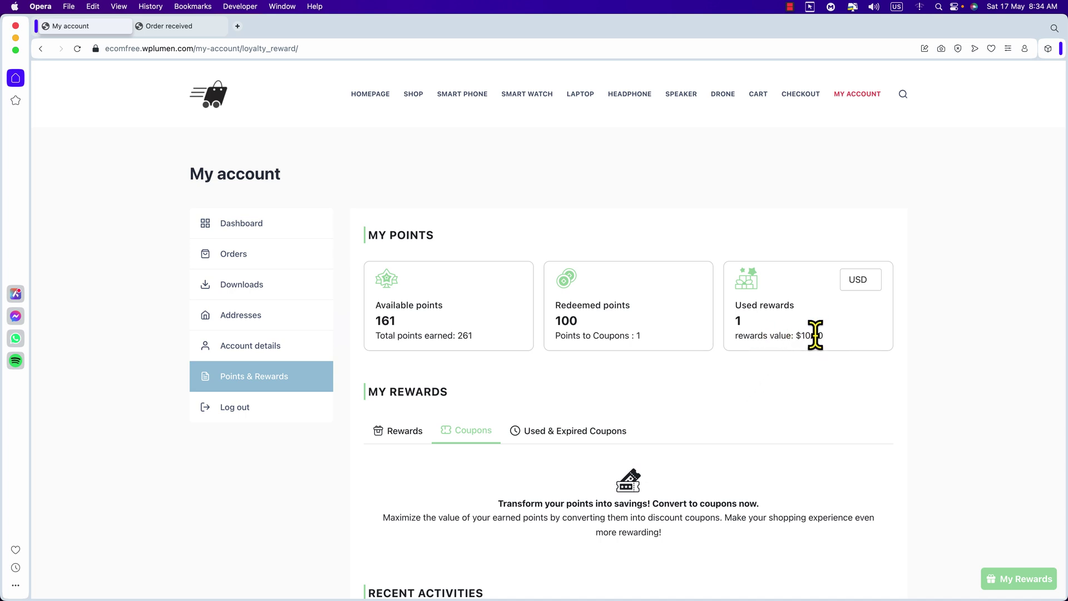
# - Review the used and expired coupons, the available coupons and the available rewards under My Rewards
pyautogui.scroll(-5, 814, 335)
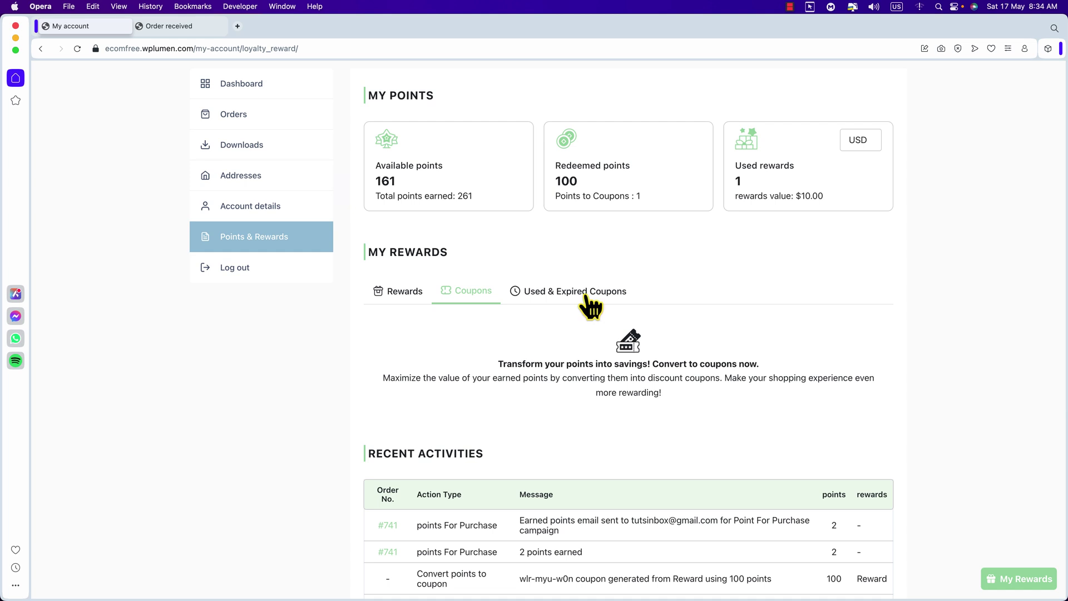
pyautogui.click(589, 292)
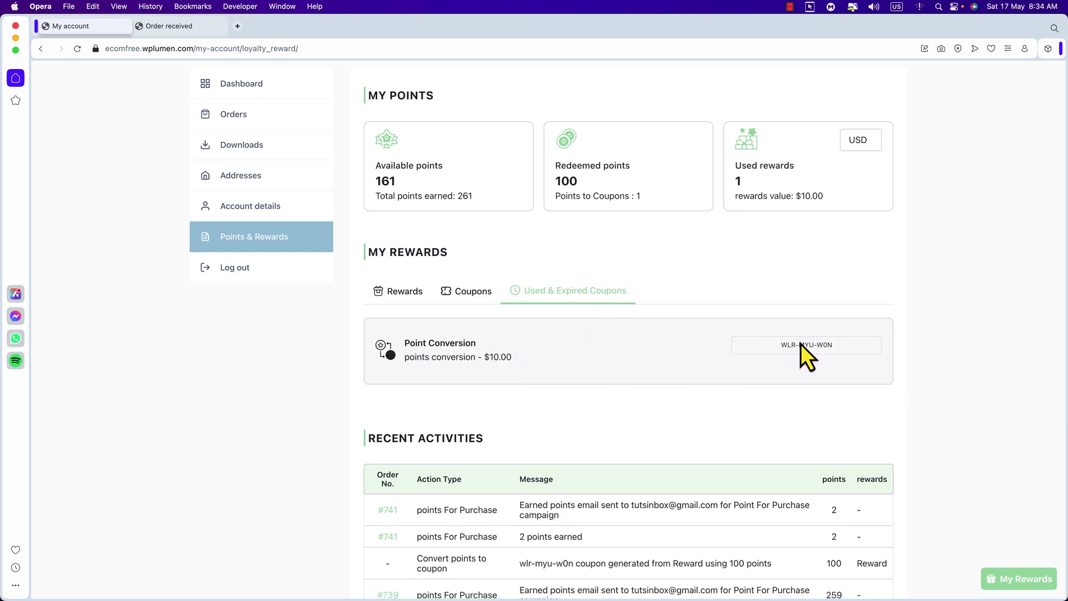
pyautogui.click(475, 294)
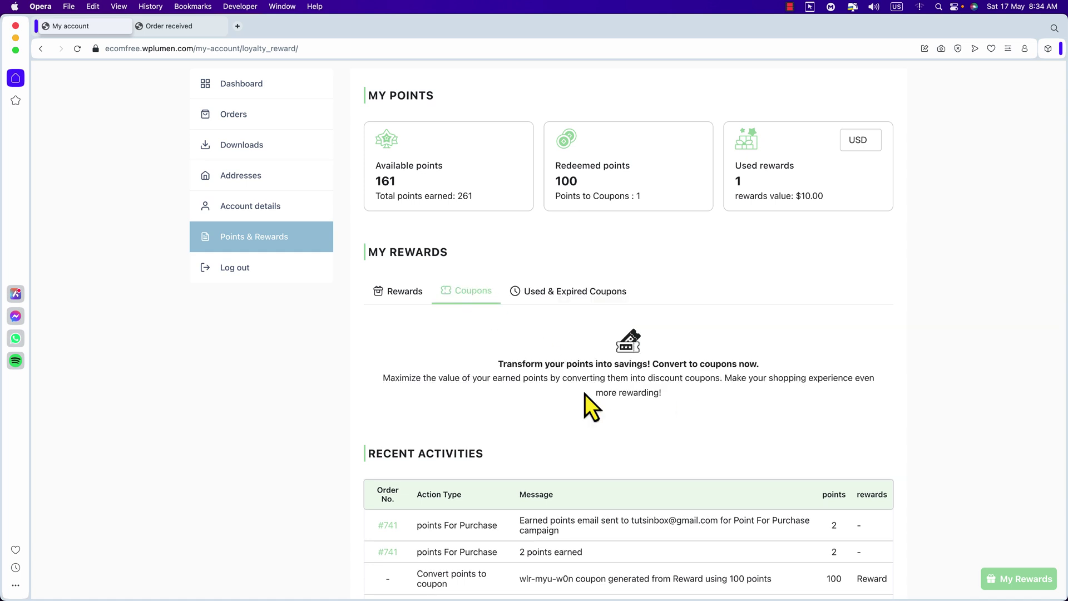
pyautogui.click(422, 303)
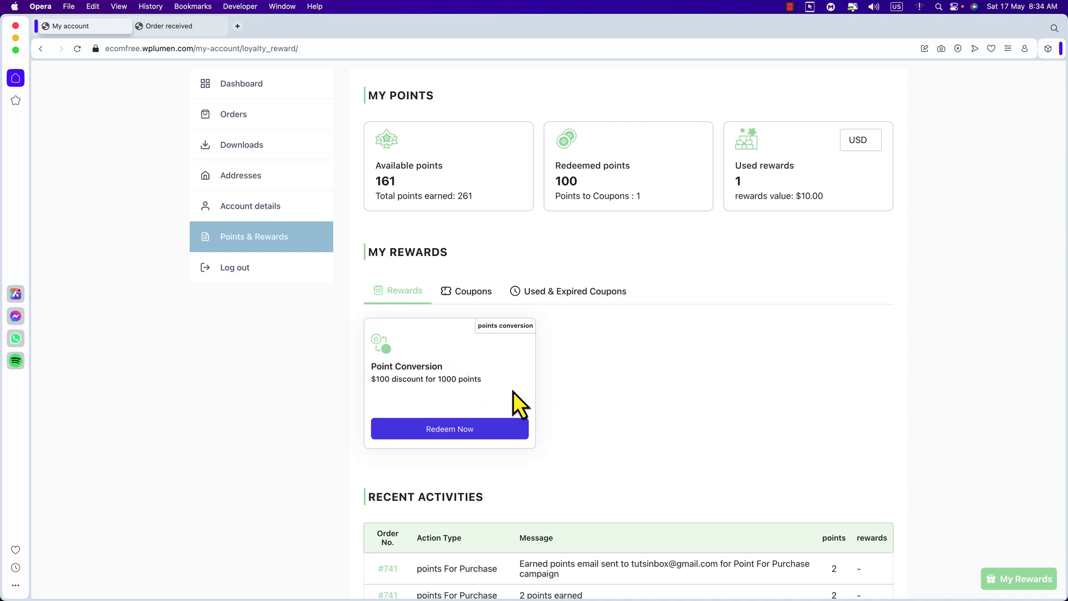
# - Review the recent activities, ways to earn and notification preference, and open the My Rewards widget
pyautogui.scroll(-3, 572, 402)
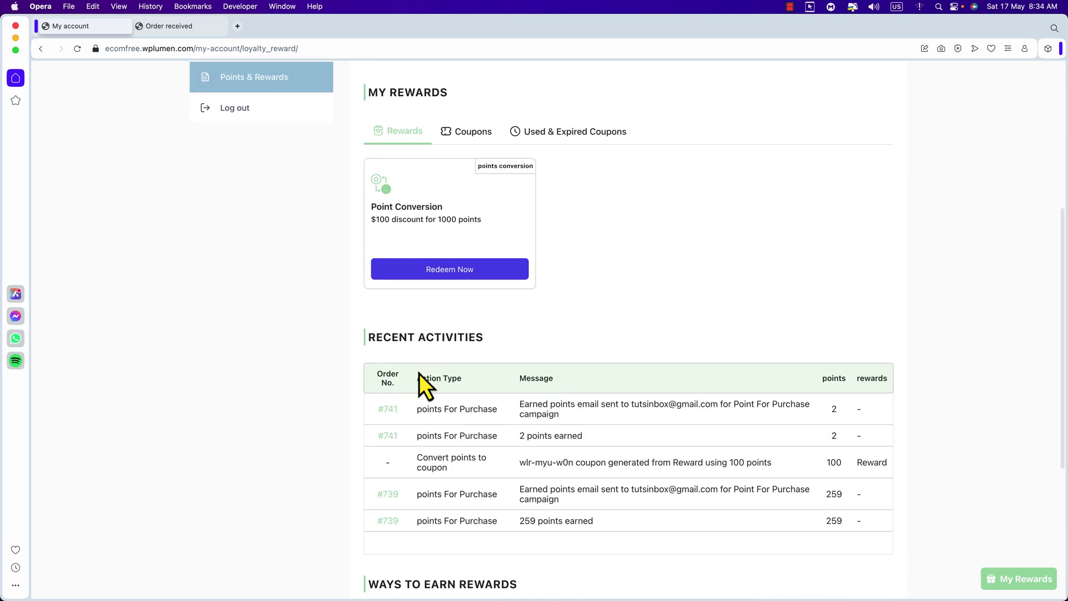
pyautogui.scroll(-3, 493, 433)
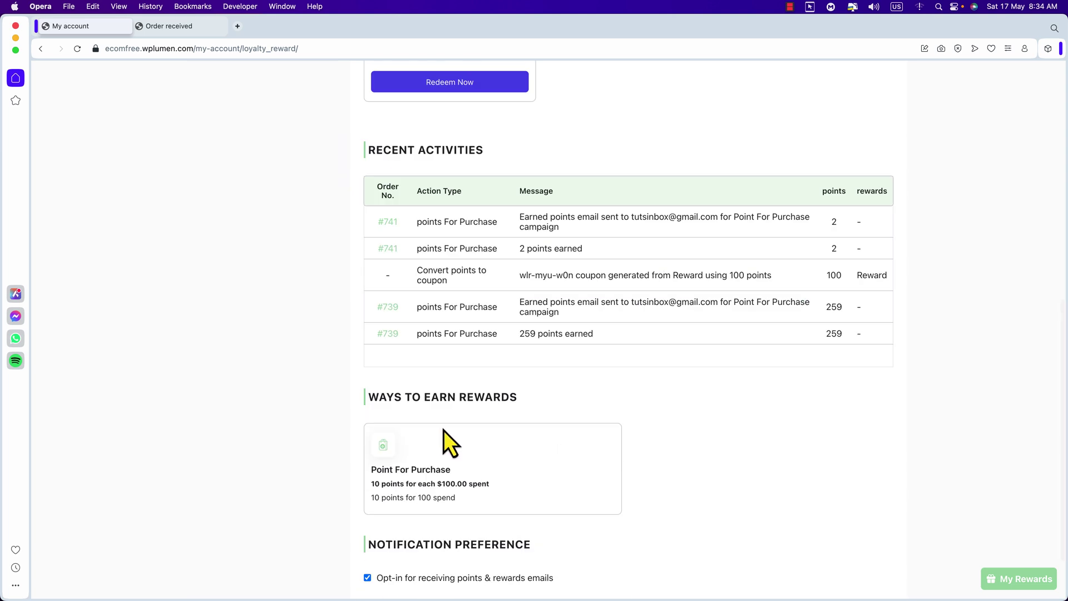
pyautogui.scroll(-2, 473, 418)
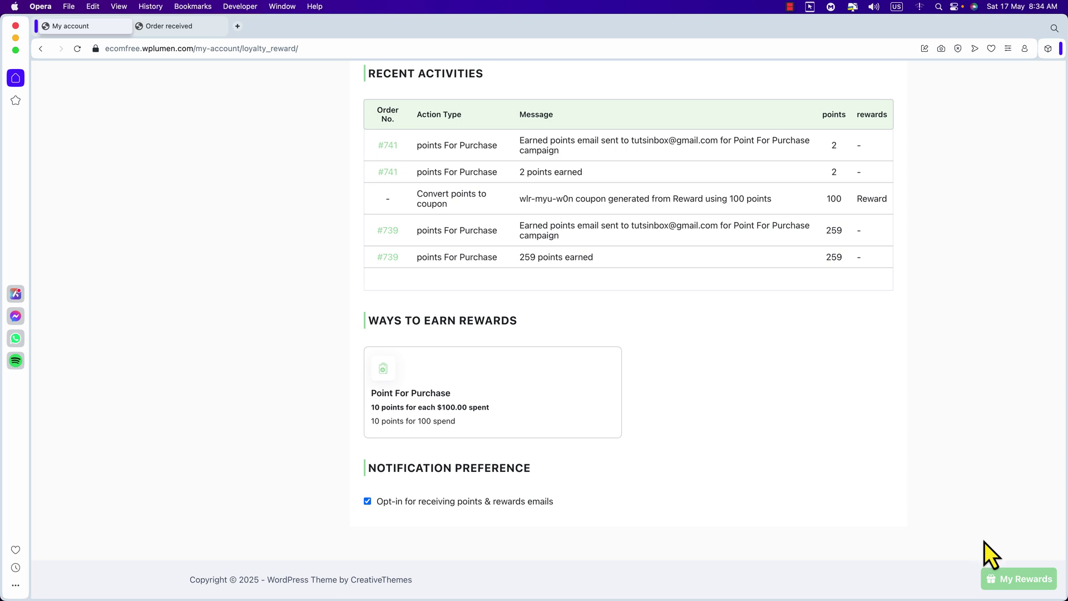
pyautogui.click(1020, 582)
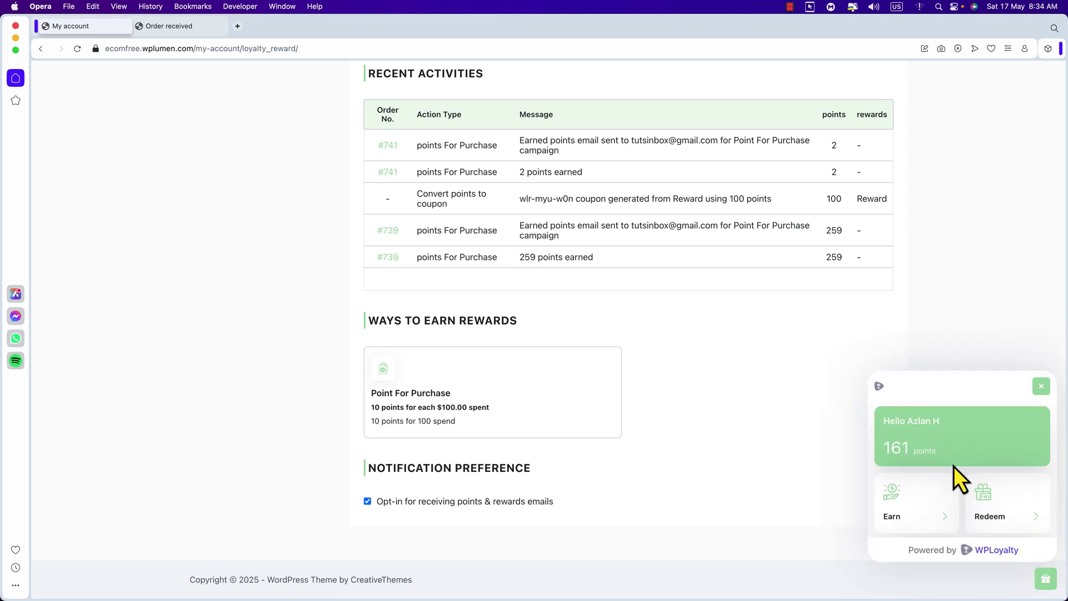
# - Open the customer's orders list and view the details of the completed order
pyautogui.scroll(10, 780, 459)
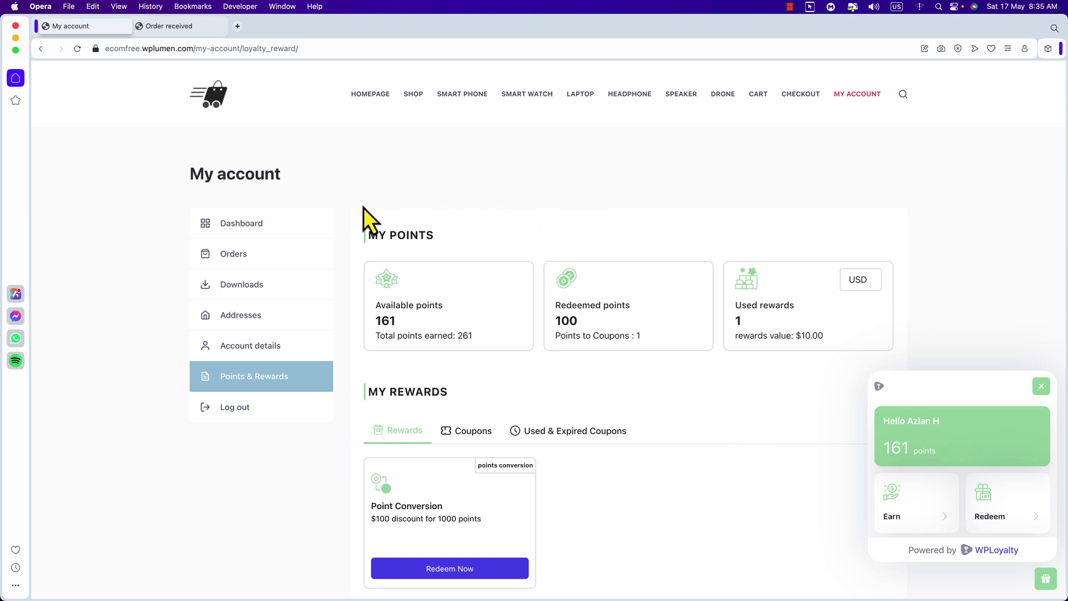
pyautogui.click(234, 257)
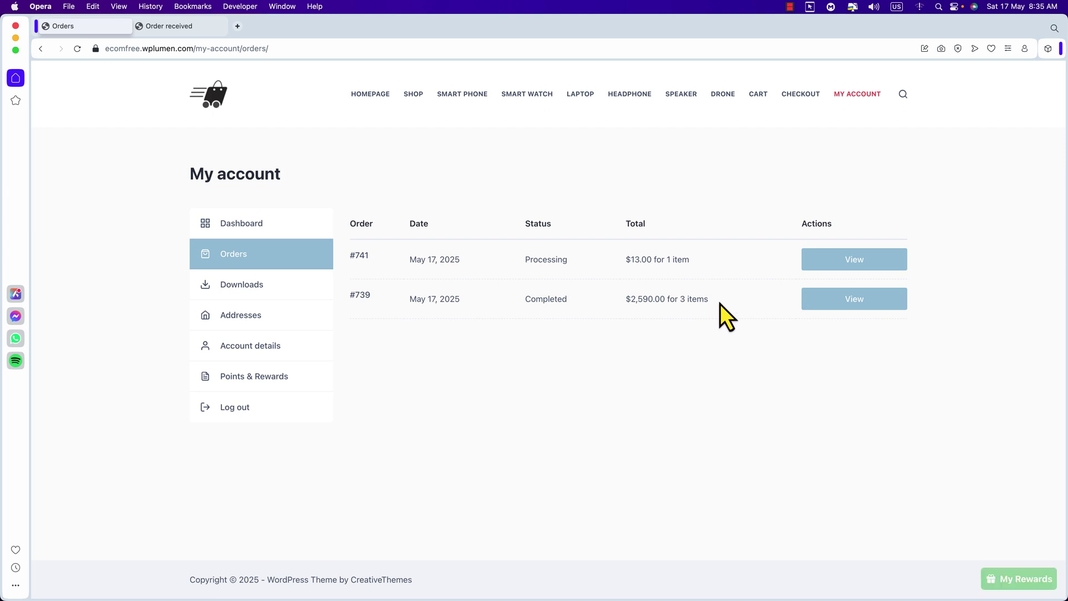
pyautogui.click(843, 303)
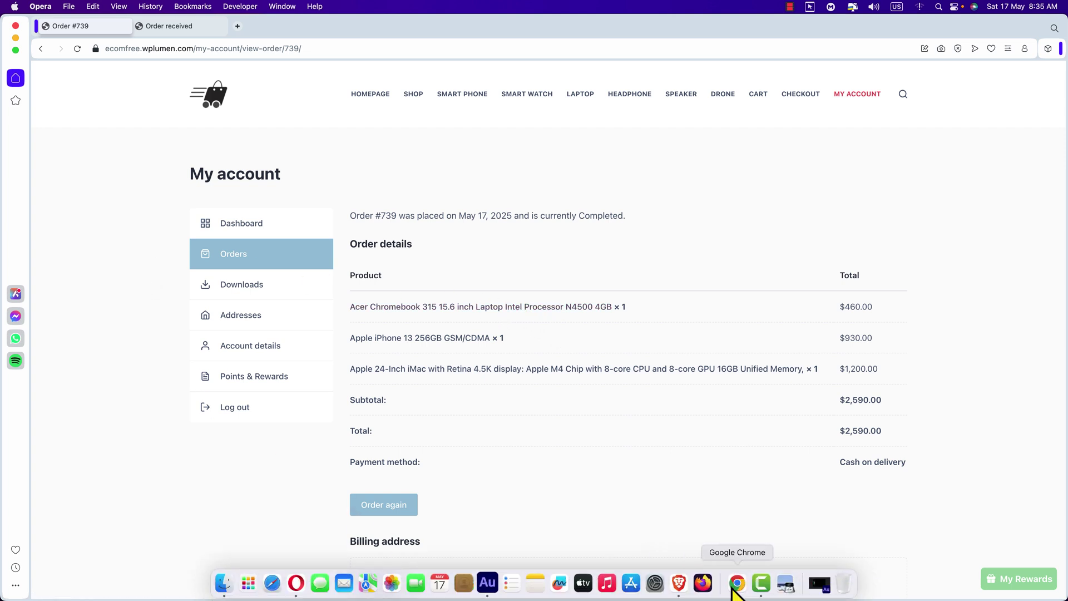
# - Switch to the store admin in Google Chrome and open the WordPress dashboard
pyautogui.click(737, 583)
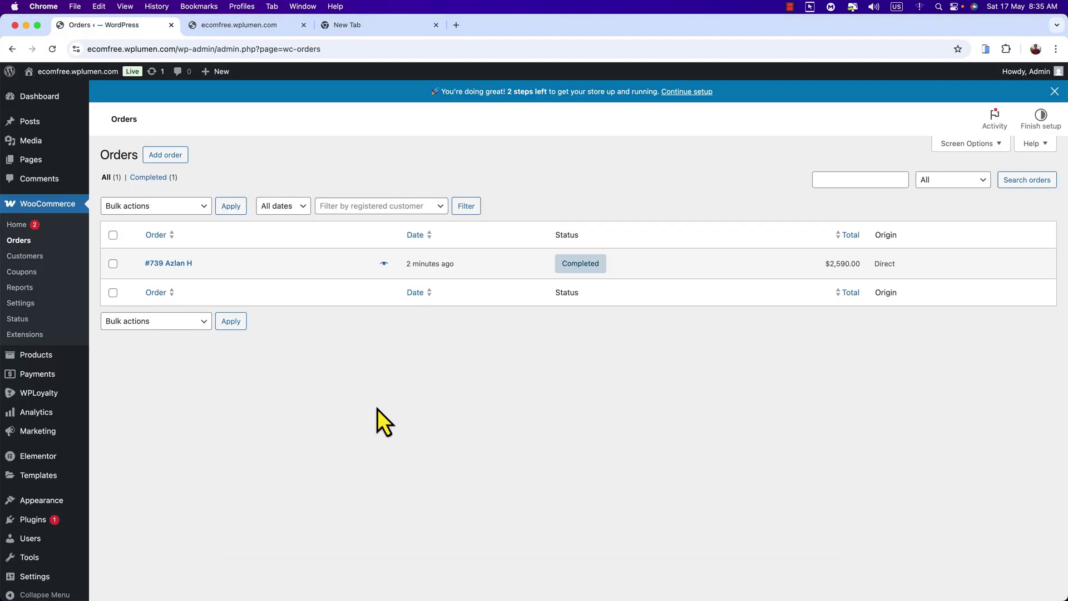
pyautogui.click(50, 99)
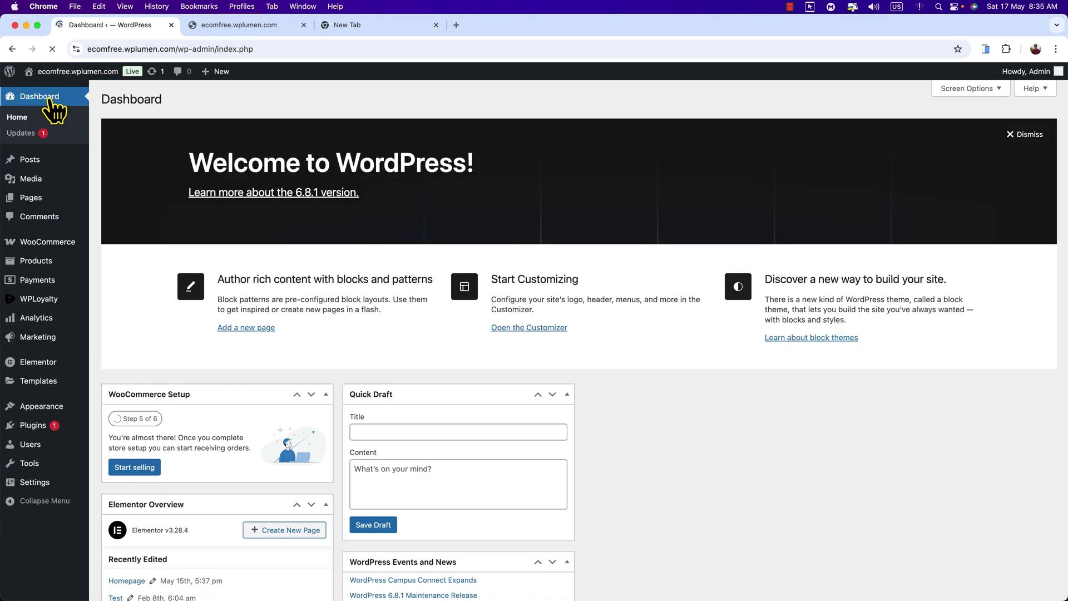
# - Open WPLoyalty in the store admin and review its dashboard statistics and customers list
pyautogui.click(44, 301)
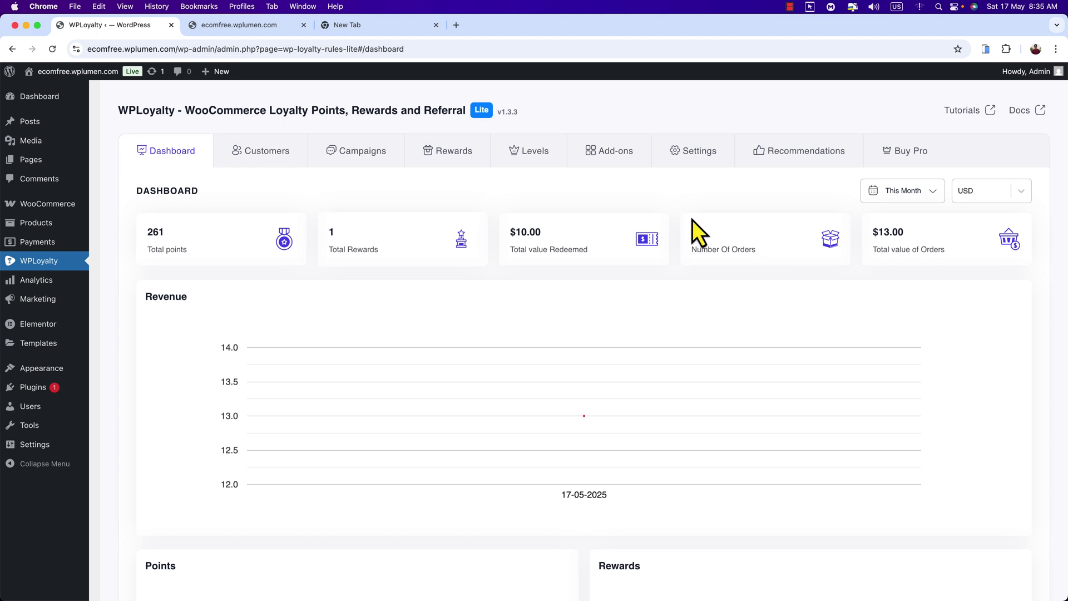
pyautogui.click(268, 154)
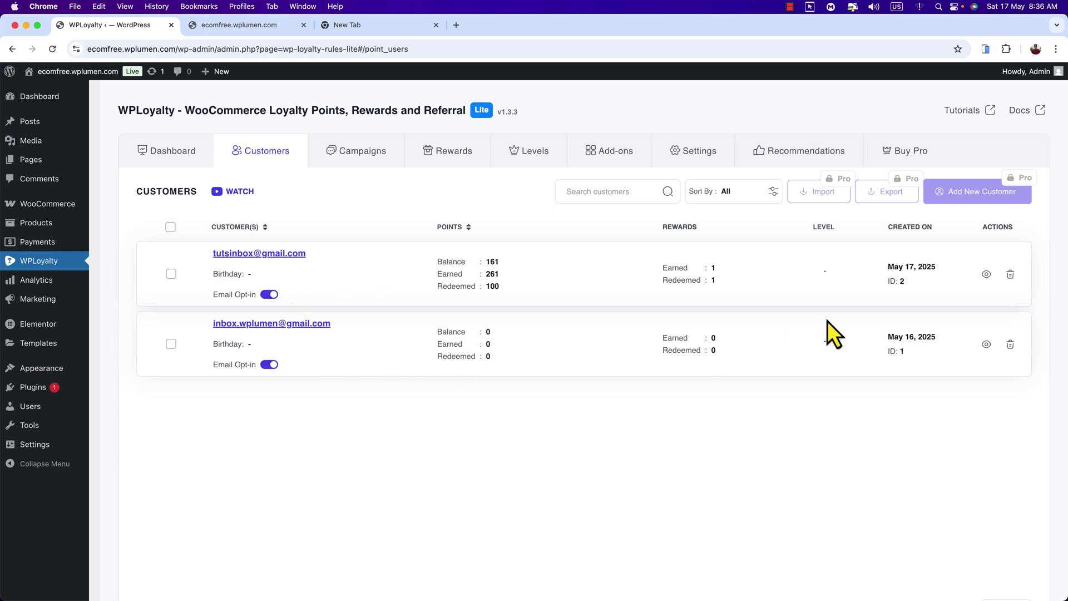
# - Review the existing loyalty campaigns and browse the campaign types available for a new campaign
pyautogui.click(392, 162)
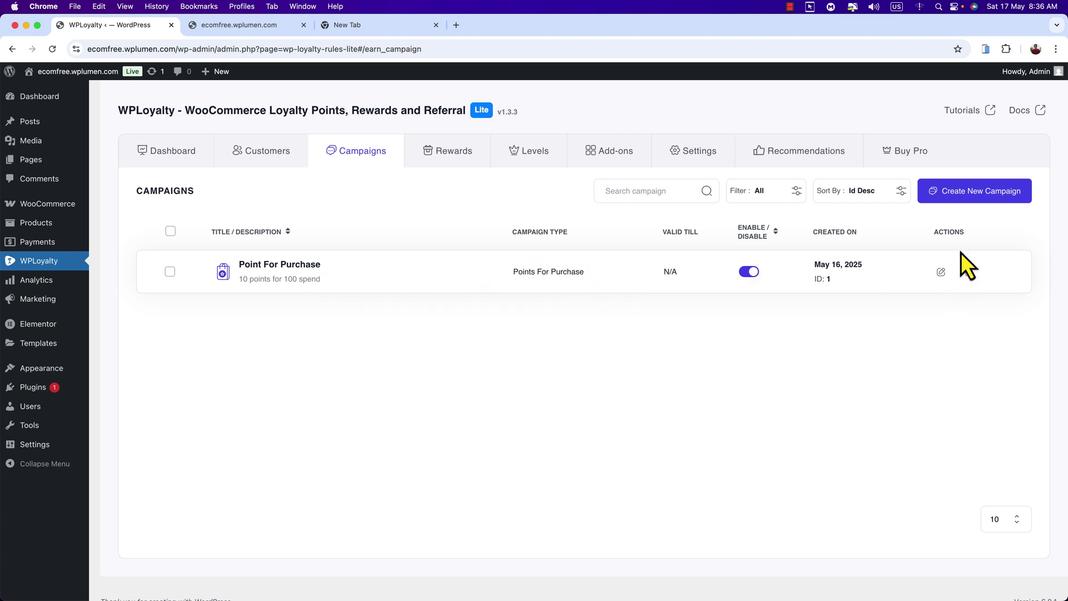
pyautogui.click(971, 198)
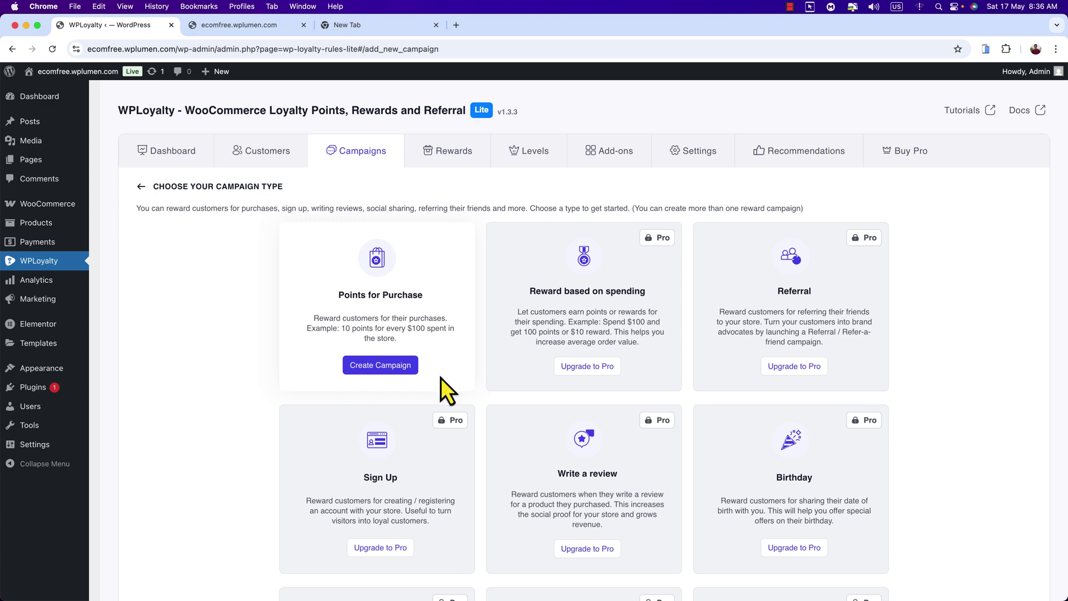
pyautogui.scroll(-7, 564, 394)
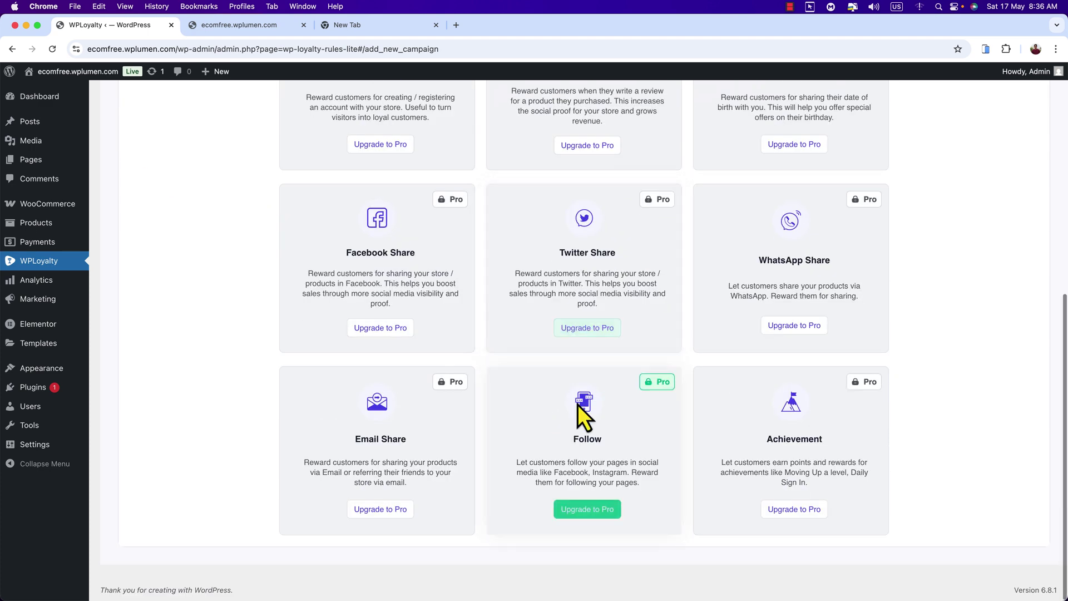
pyautogui.scroll(5, 593, 437)
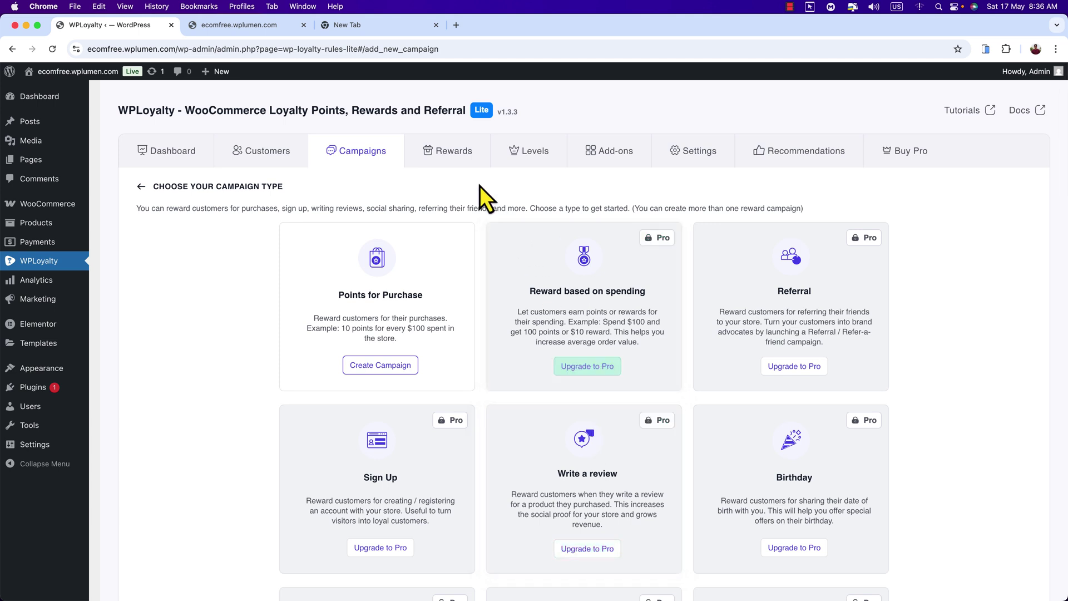
# - Review the WPLoyalty rewards list, then view the levels and add-ons sections
pyautogui.click(461, 162)
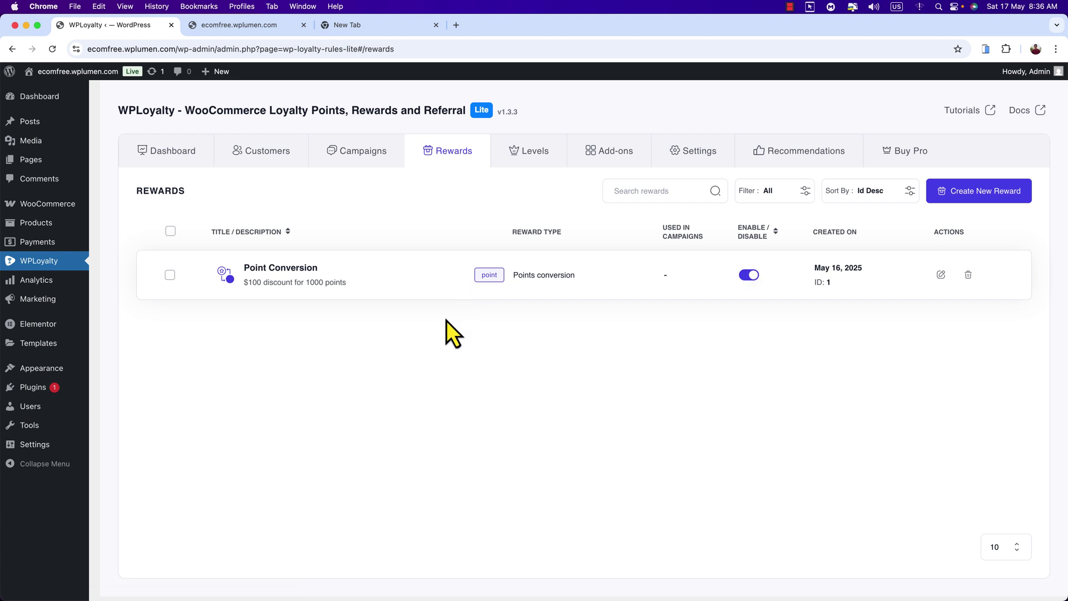
pyautogui.click(534, 163)
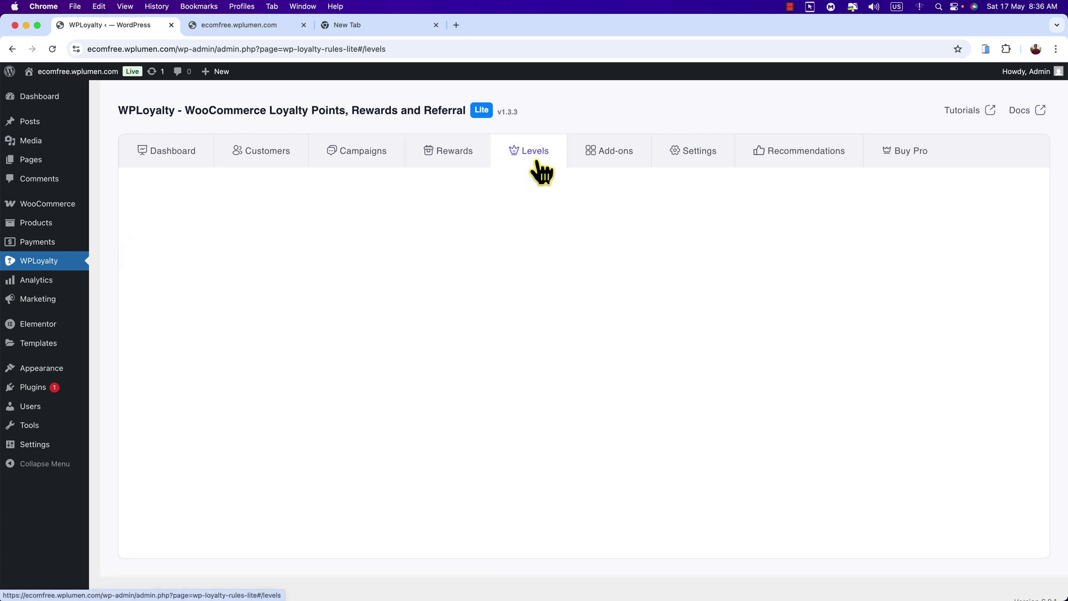
pyautogui.click(587, 159)
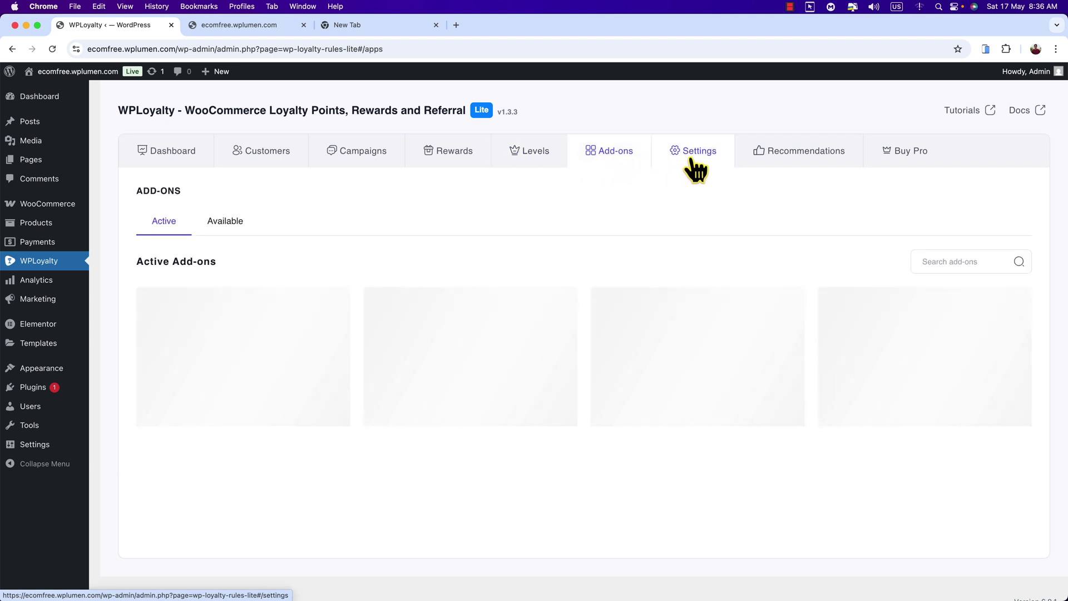
# - Review WPLoyalty's general settings, from points rounding and order statuses through to earning points when points are redeemed
pyautogui.click(692, 161)
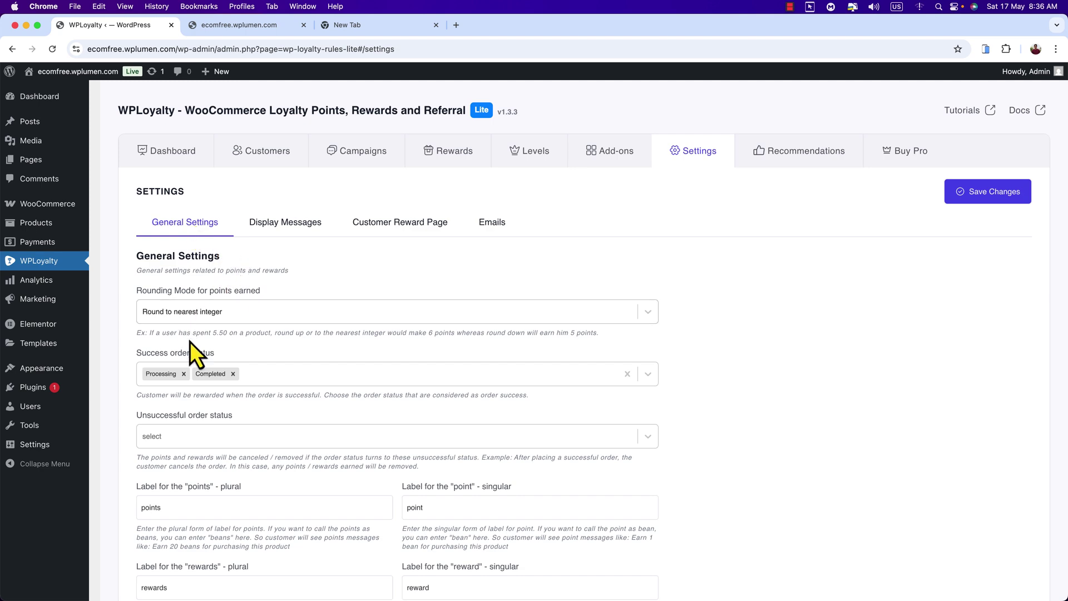
pyautogui.scroll(-3, 200, 356)
pyautogui.scroll(-10, 225, 393)
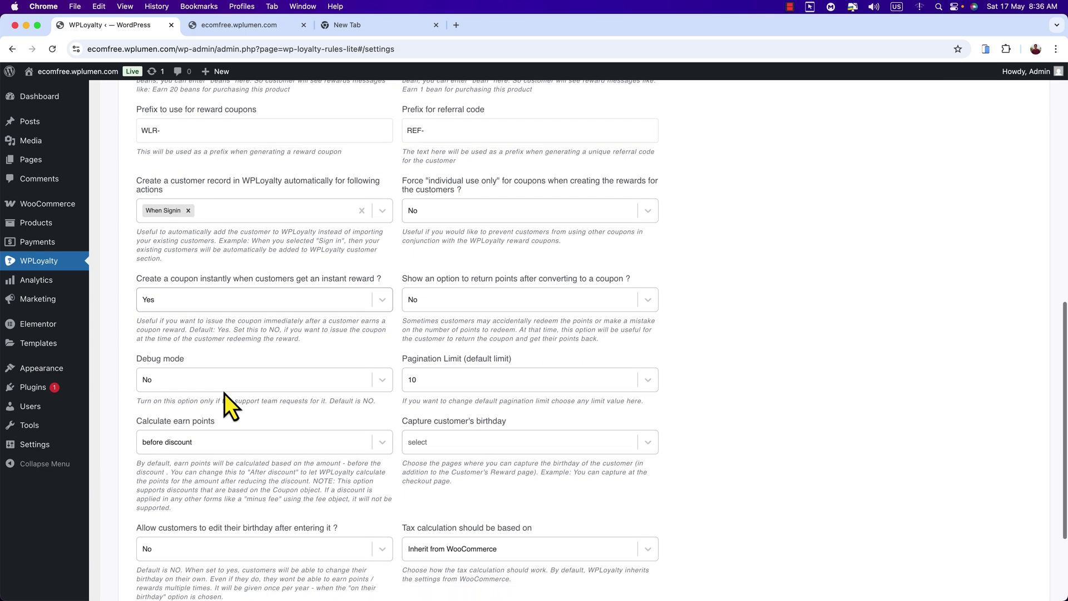
pyautogui.scroll(4, 225, 393)
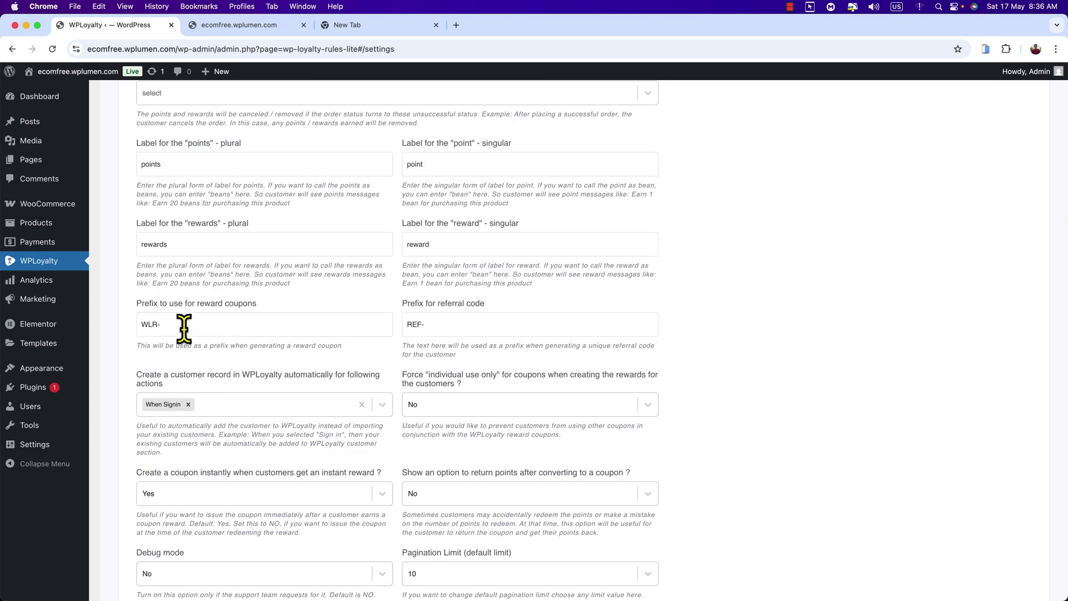
pyautogui.scroll(-8, 193, 375)
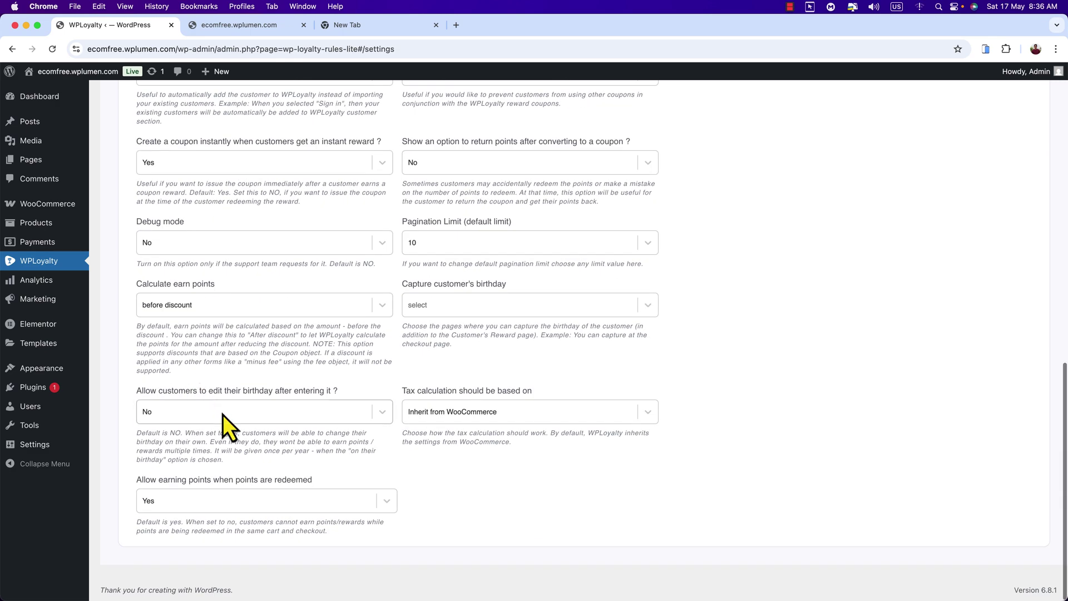
pyautogui.scroll(15, 259, 416)
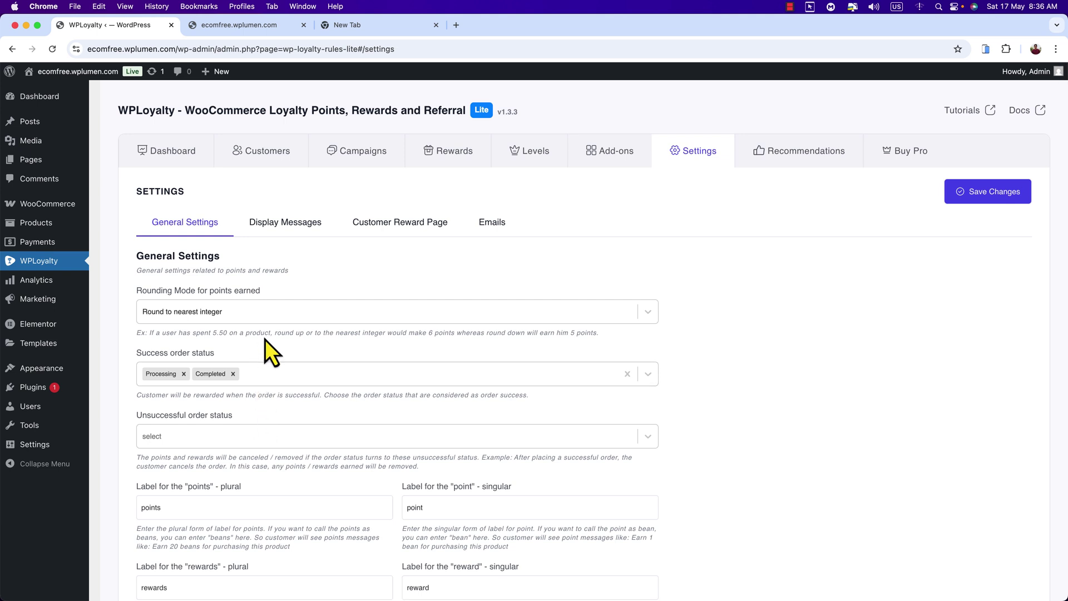
# - Review the WPLoyalty settings for display messages, the customer reward page and email notifications
pyautogui.click(300, 238)
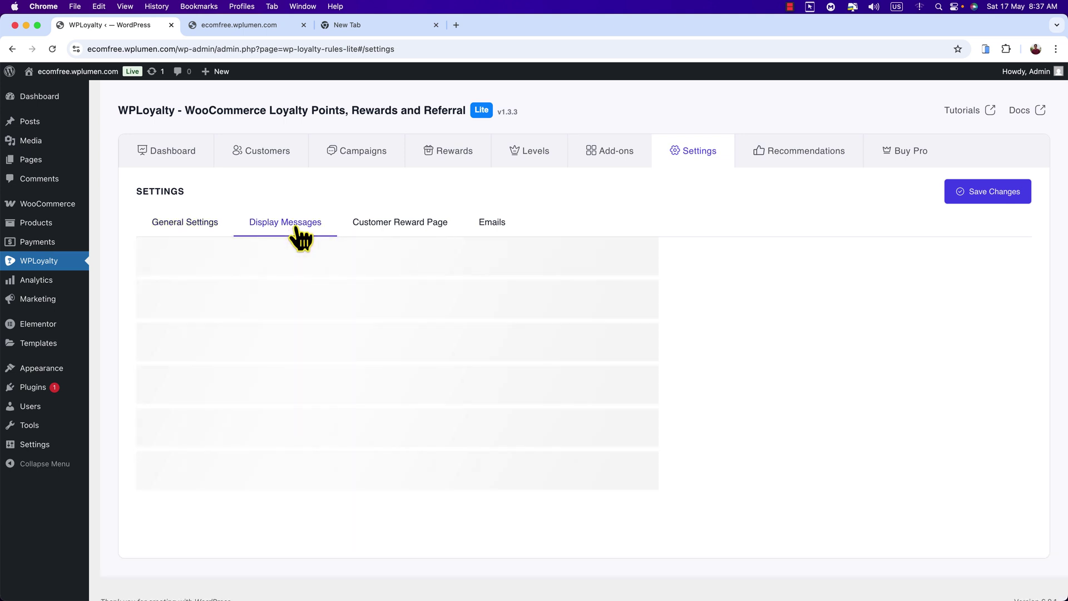
pyautogui.click(367, 238)
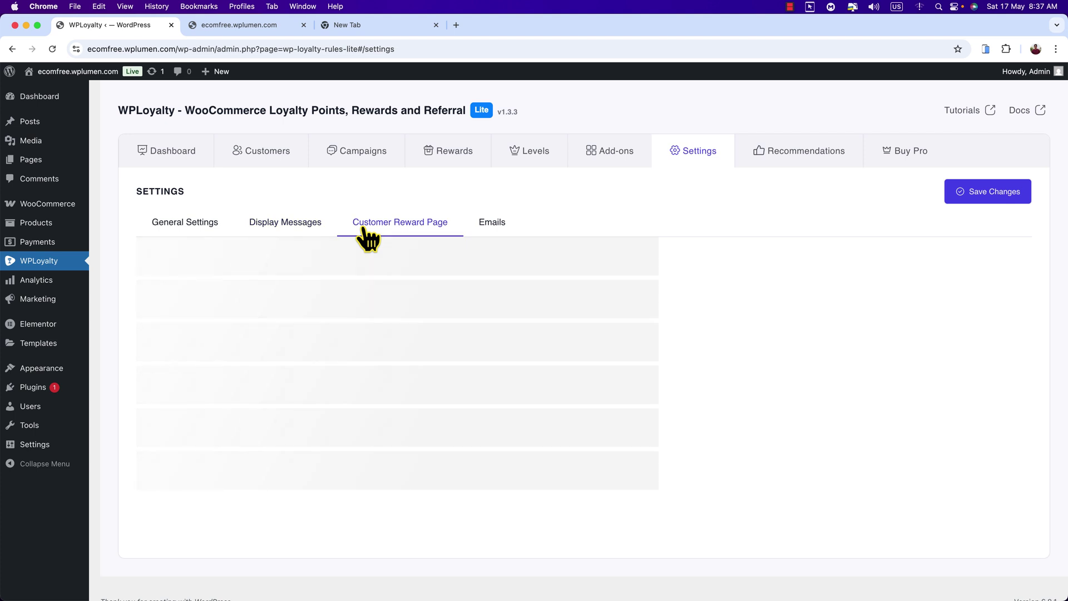
pyautogui.scroll(-3, 349, 359)
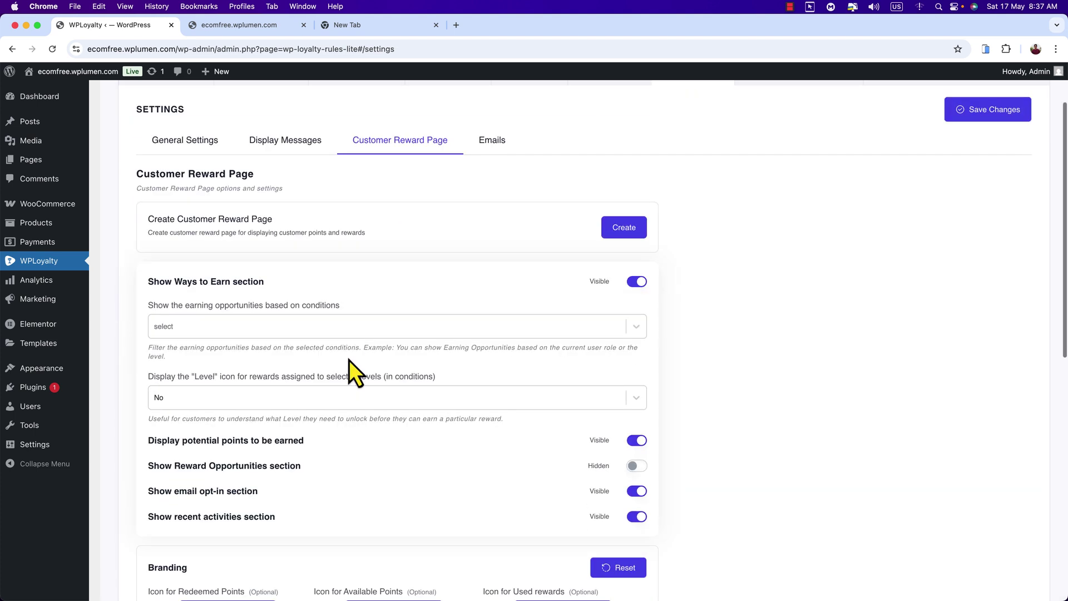
pyautogui.scroll(3, 434, 295)
pyautogui.click(489, 229)
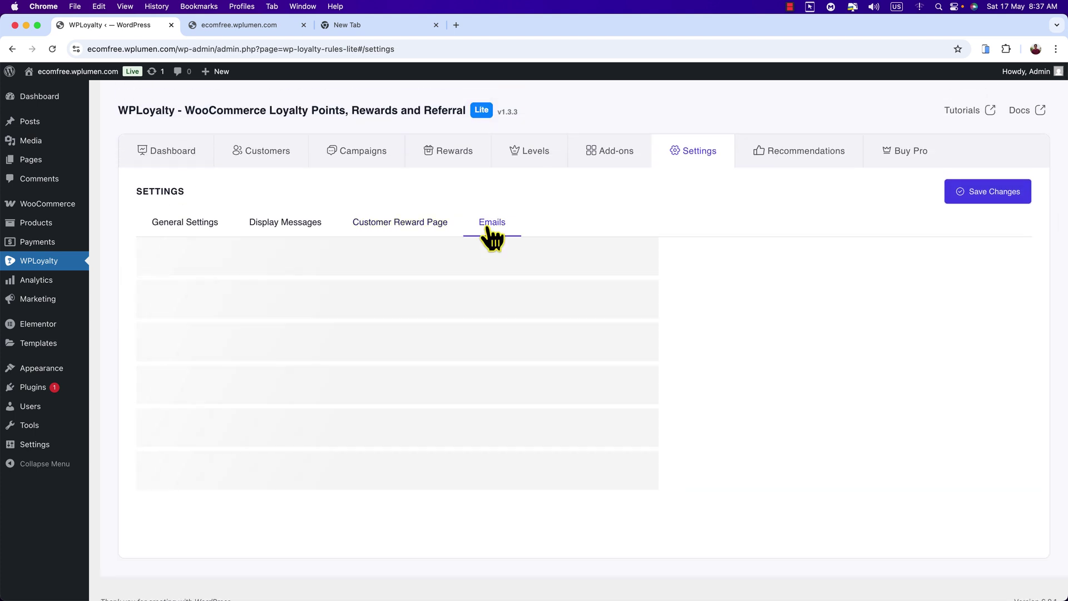
pyautogui.scroll(-3, 417, 374)
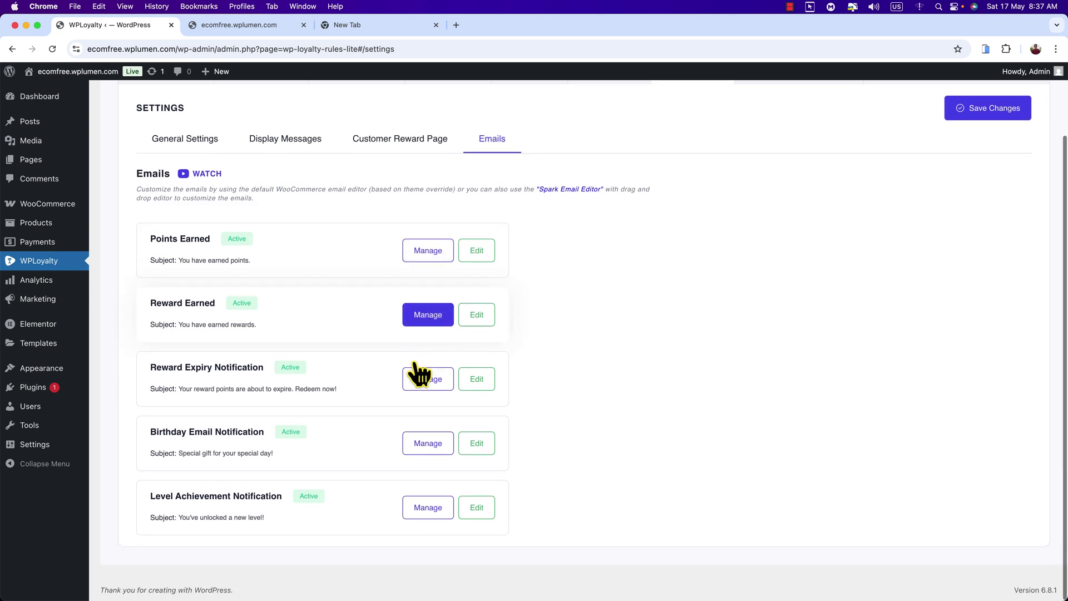
pyautogui.scroll(3, 417, 375)
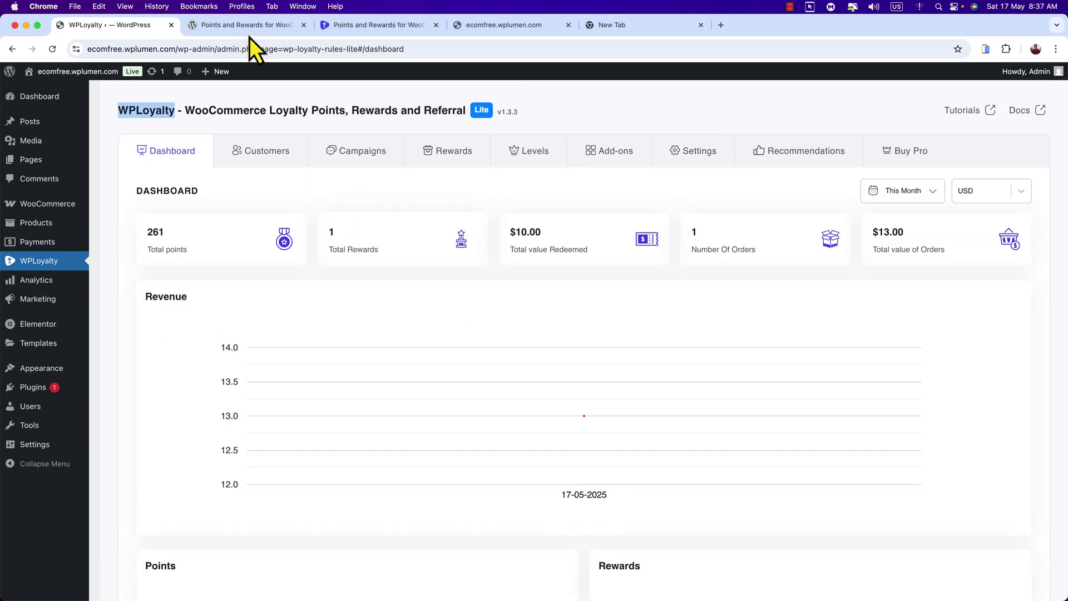
# - View the WPLoyalty plugin page on wordpress.org and the plugin's homepage at wployalty.net
pyautogui.click(252, 27)
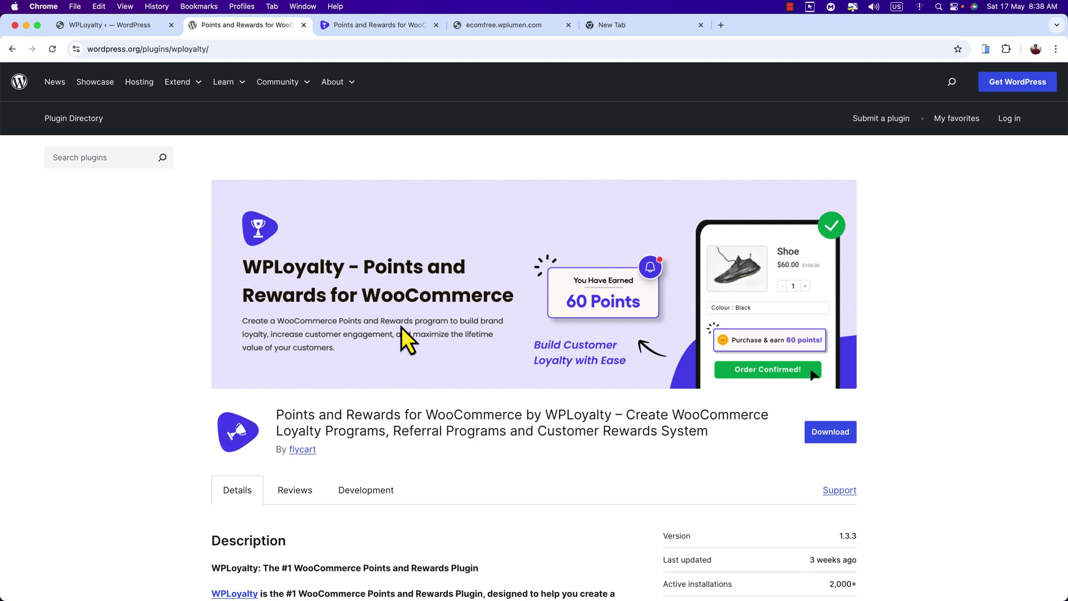
pyautogui.hotkey('ctrl', 'Tab')
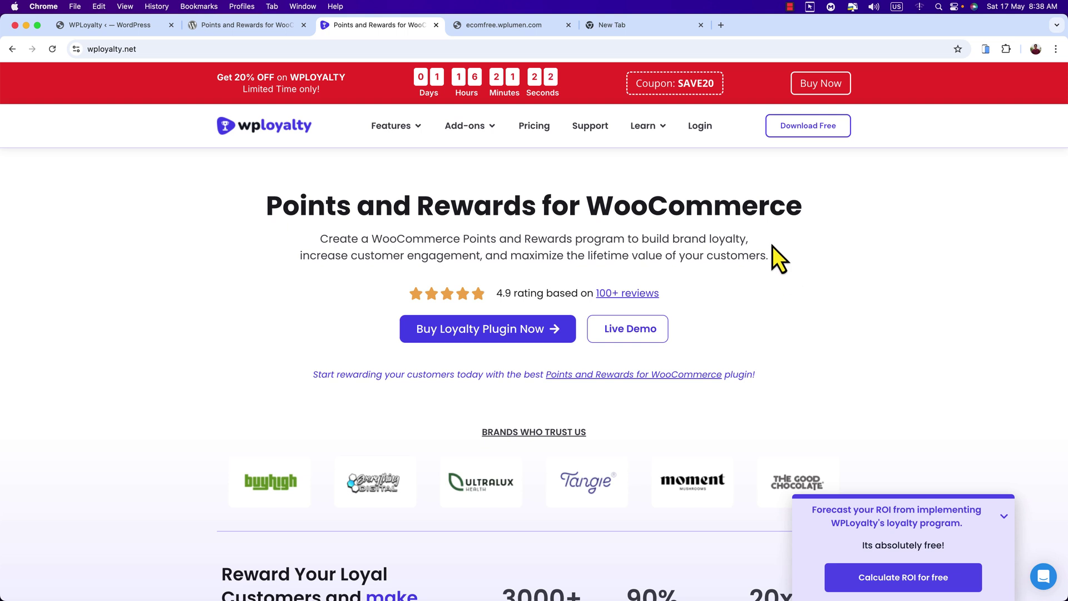
pyautogui.moveTo(645, 125)
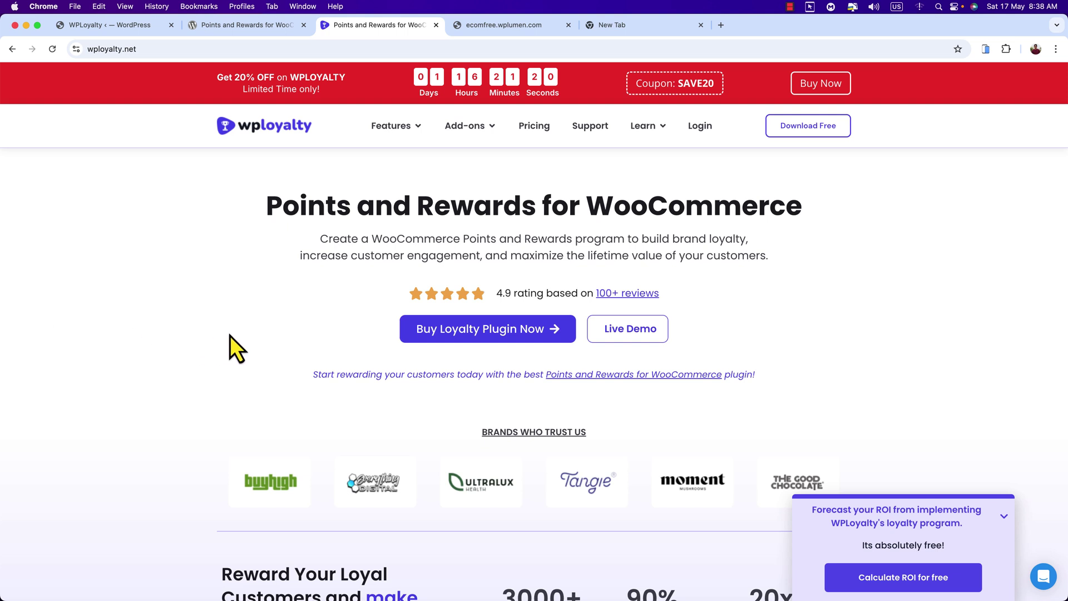